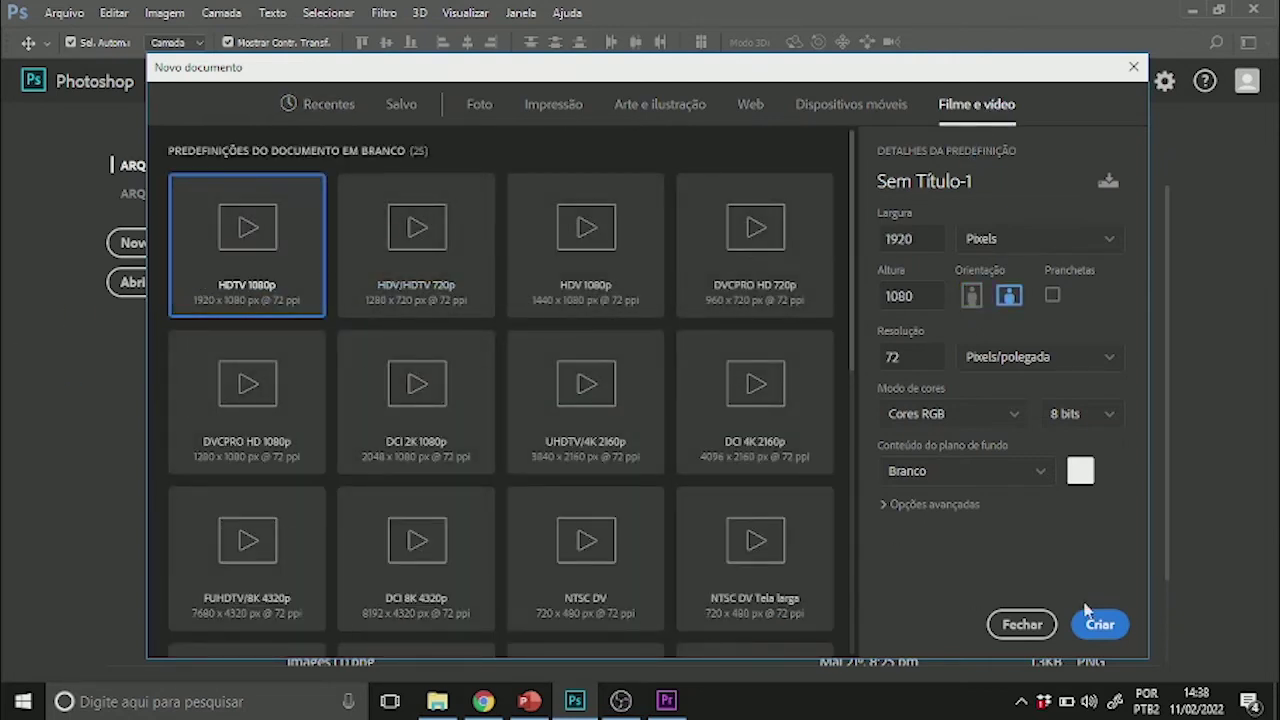
# Step: Create a 1920 x 1080 px document from the HDTV 1080p preset with a white background and add an empty layer
pyautogui.click(1112, 622)
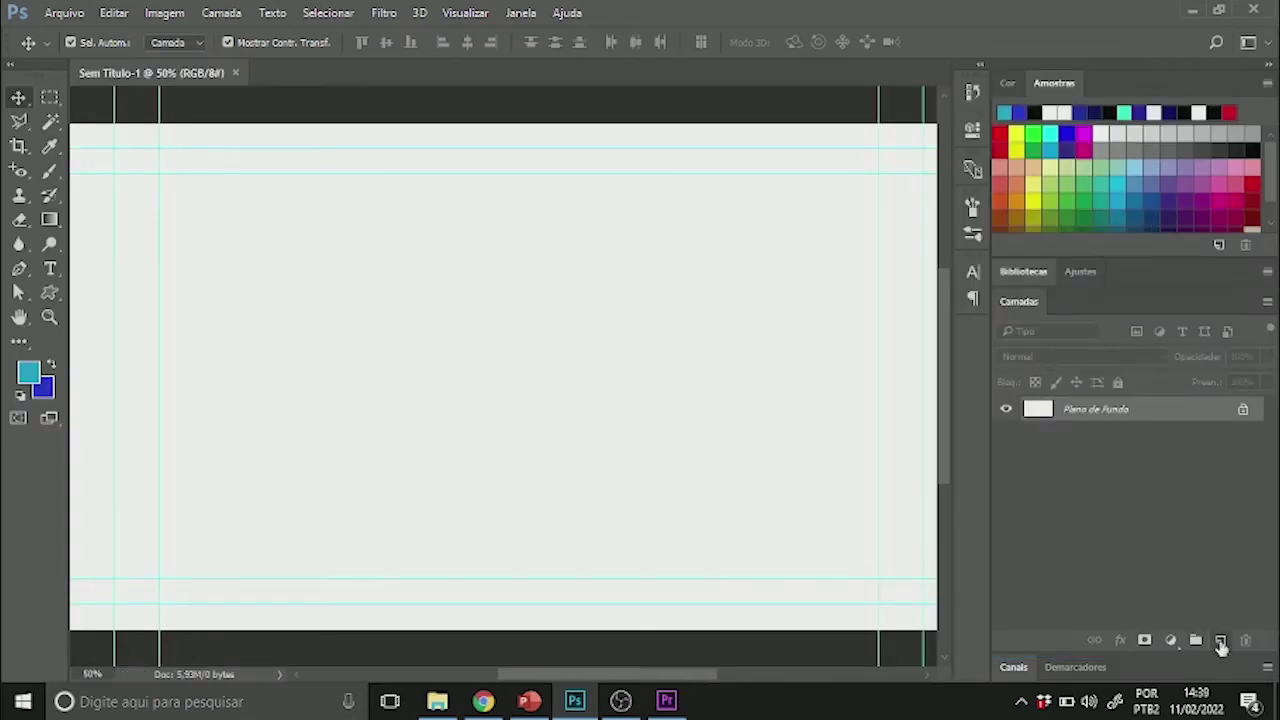
pyautogui.click(1220, 640)
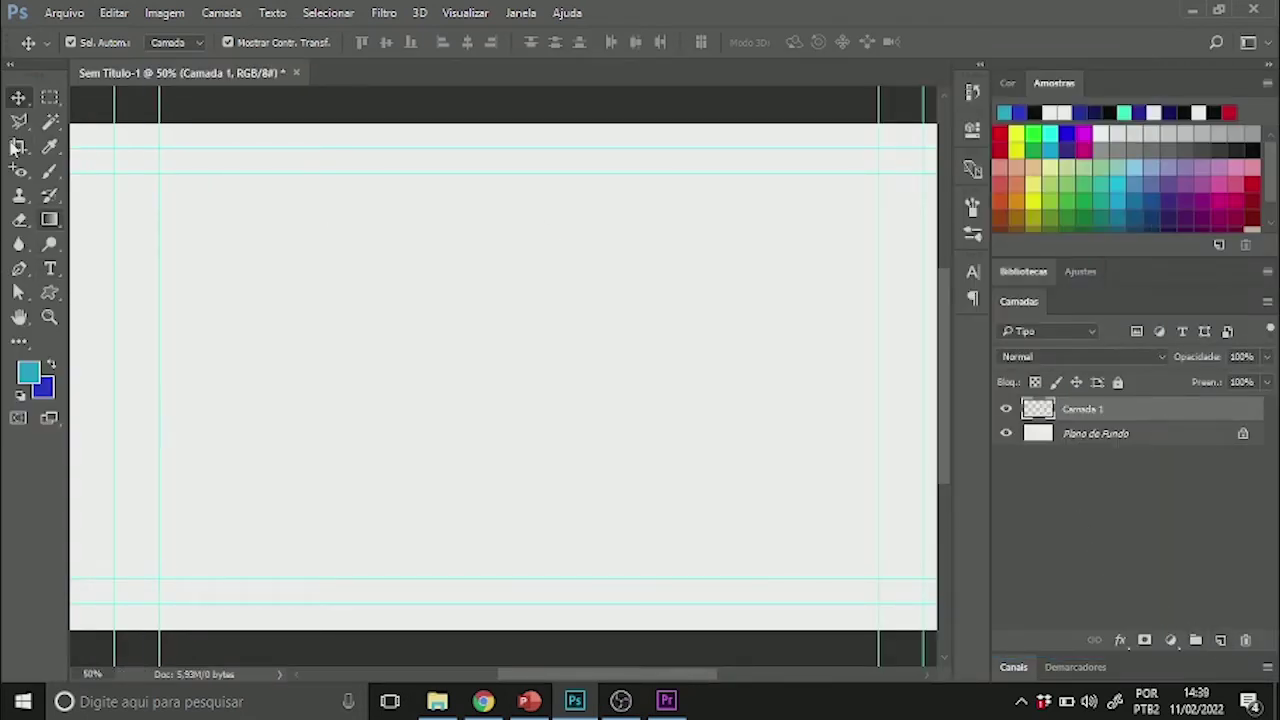
# Step: Activate the Gradient tool, swap the foreground and background colours, and set the foreground to blue #1732d9
pyautogui.click(50, 222)
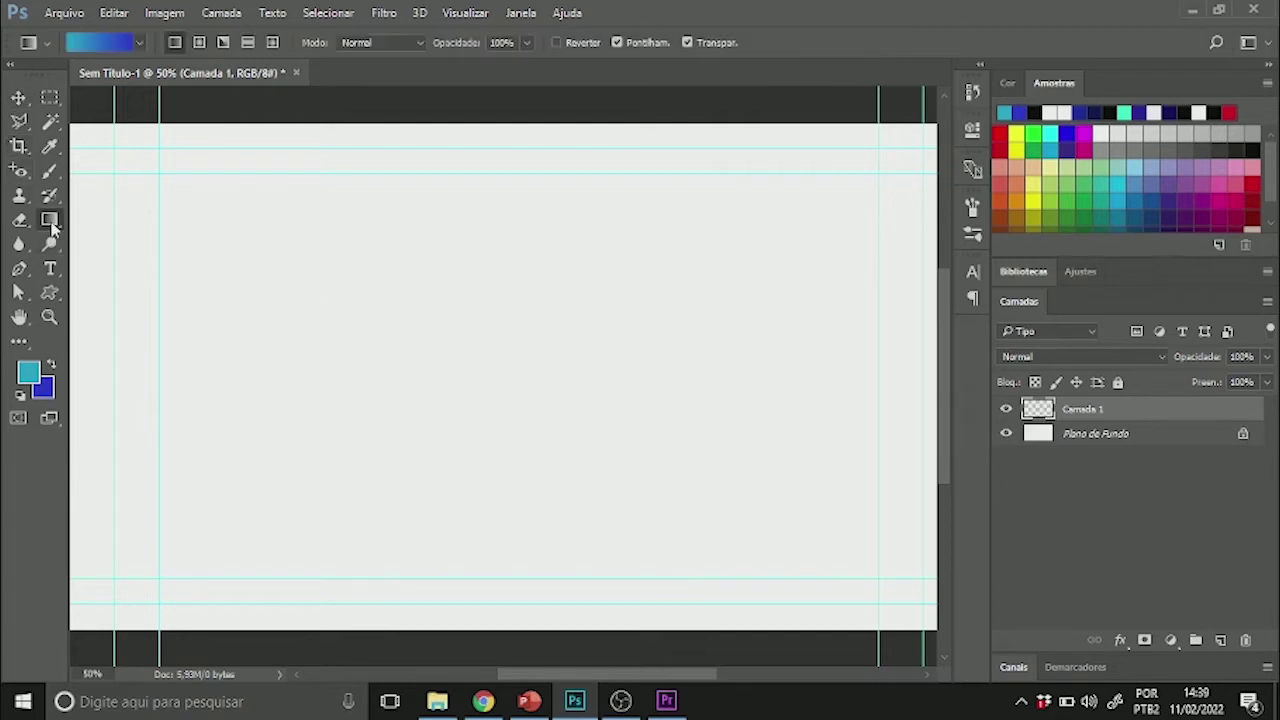
pyautogui.rightClick(52, 226)
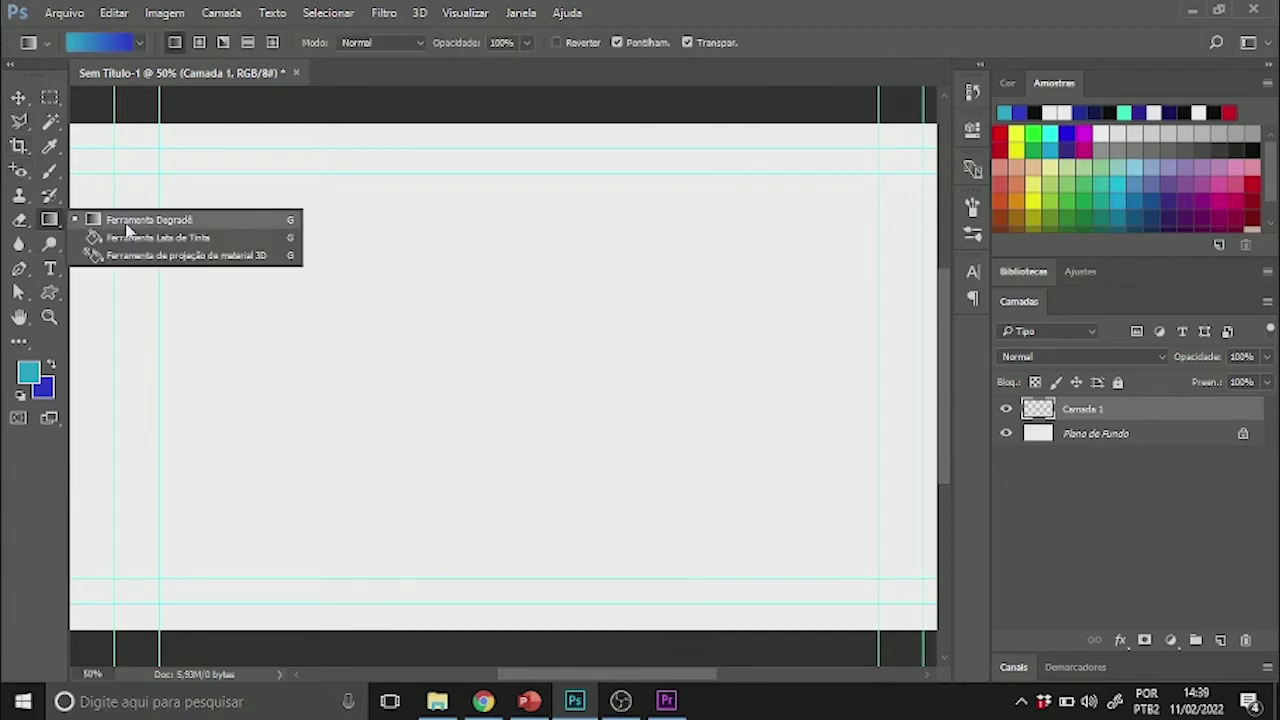
pyautogui.click(50, 365)
pyautogui.click(28, 372)
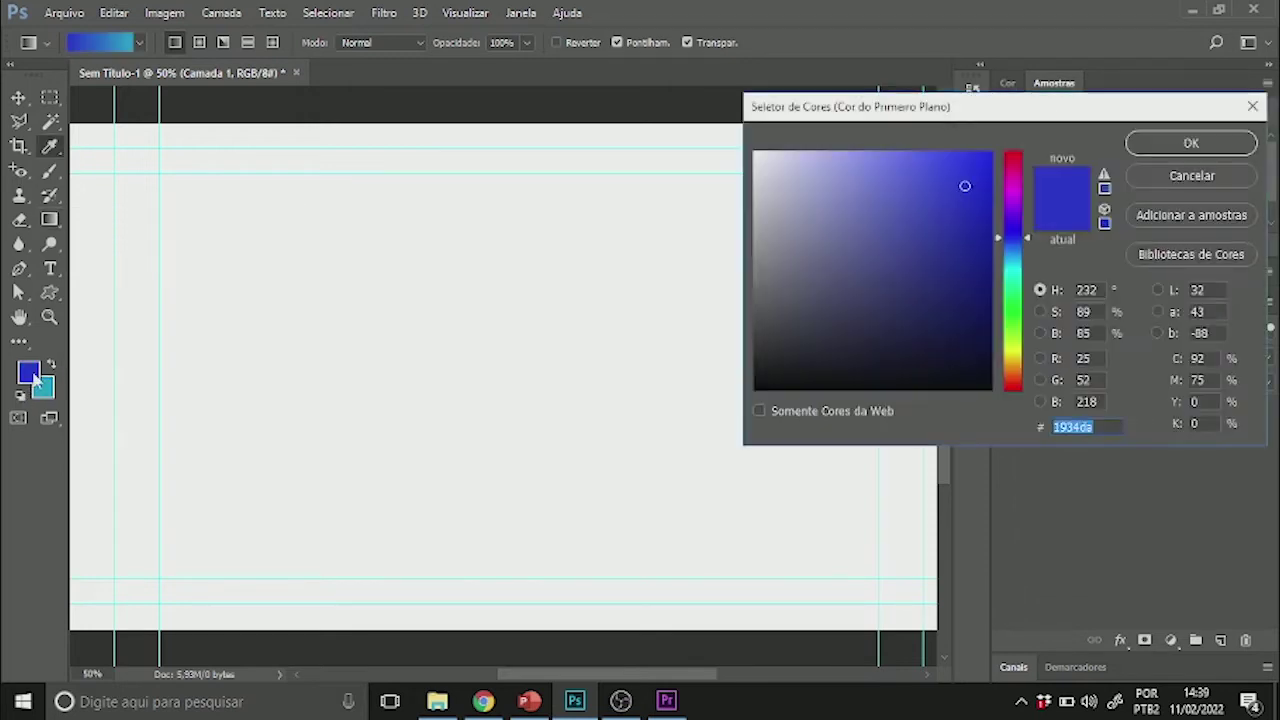
pyautogui.click(966, 187)
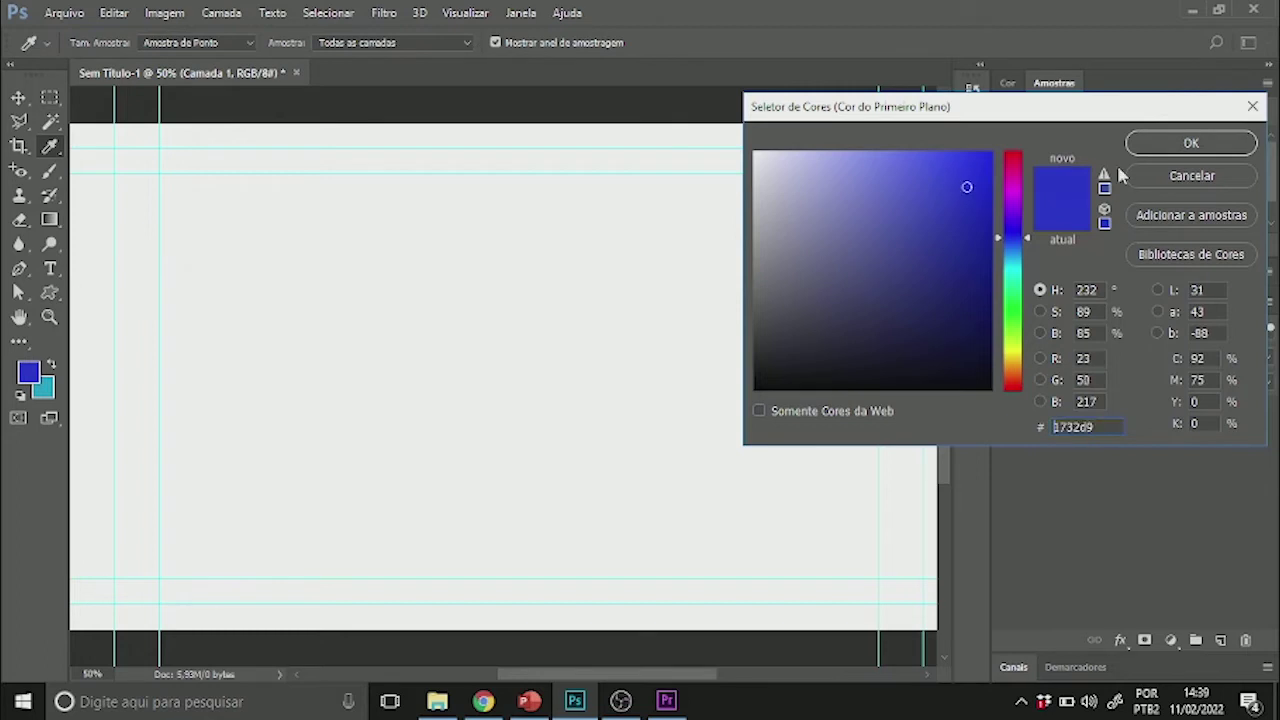
pyautogui.click(1168, 143)
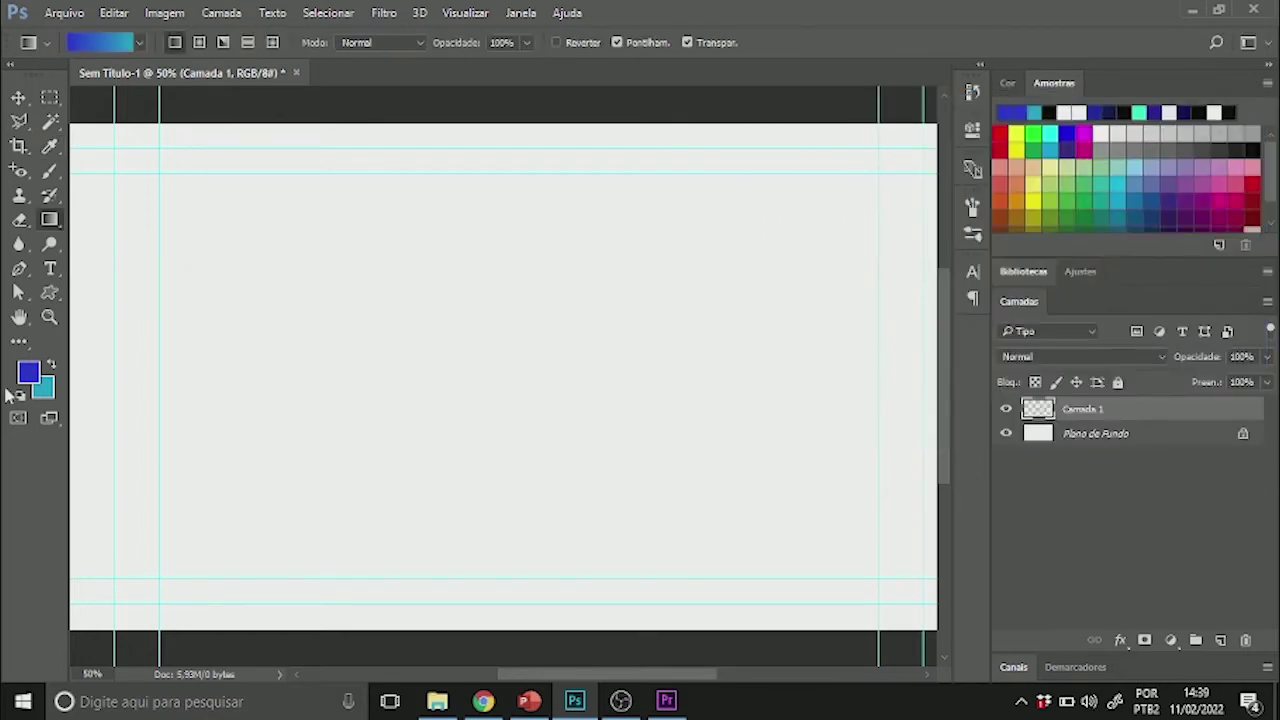
# Step: Set the background colour to #15a6d6 and fill the new layer with a vertical linear gradient, dark blue at the top to cyan below
pyautogui.click(43, 386)
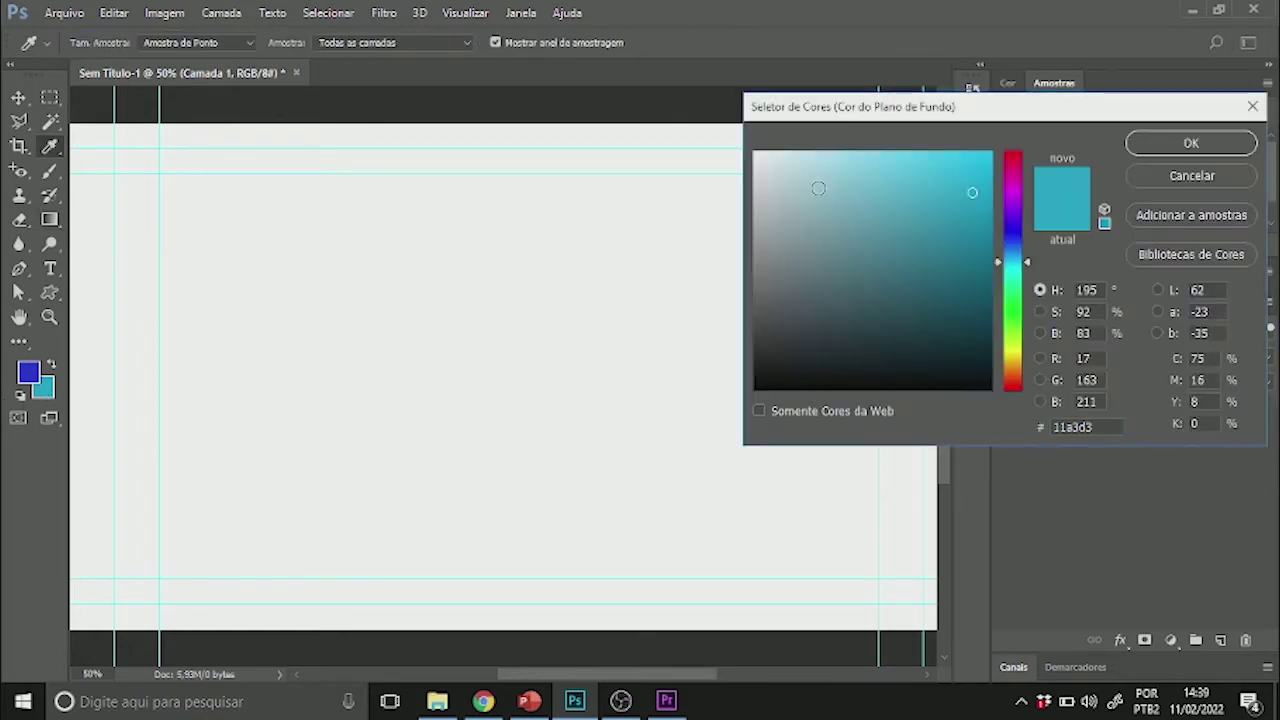
pyautogui.click(968, 189)
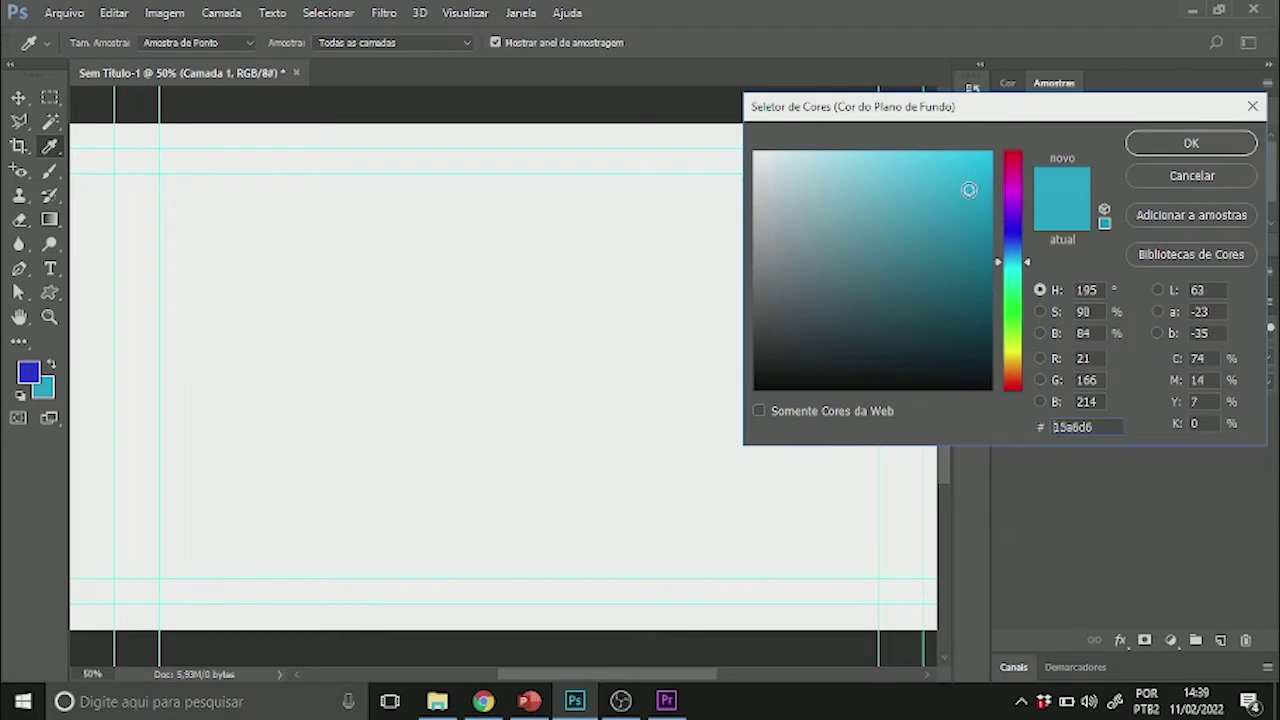
pyautogui.click(1140, 145)
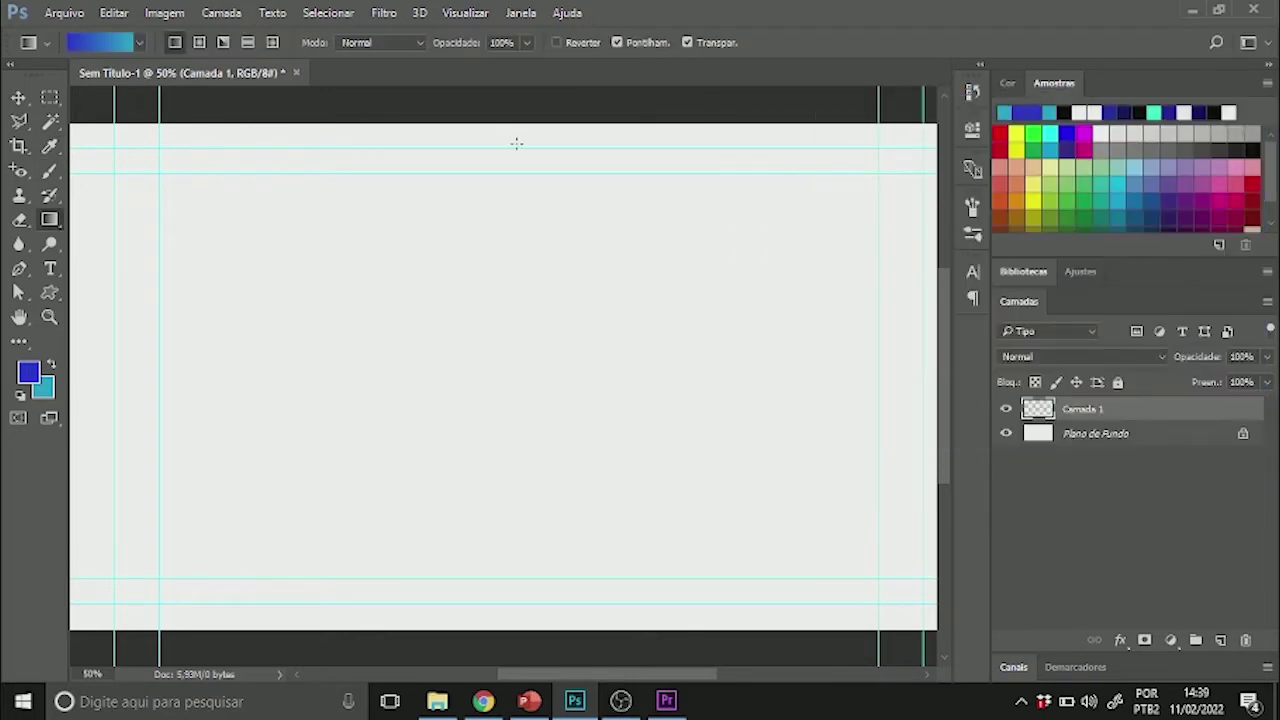
pyautogui.moveTo(508, 122); pyautogui.dragTo(506, 618)
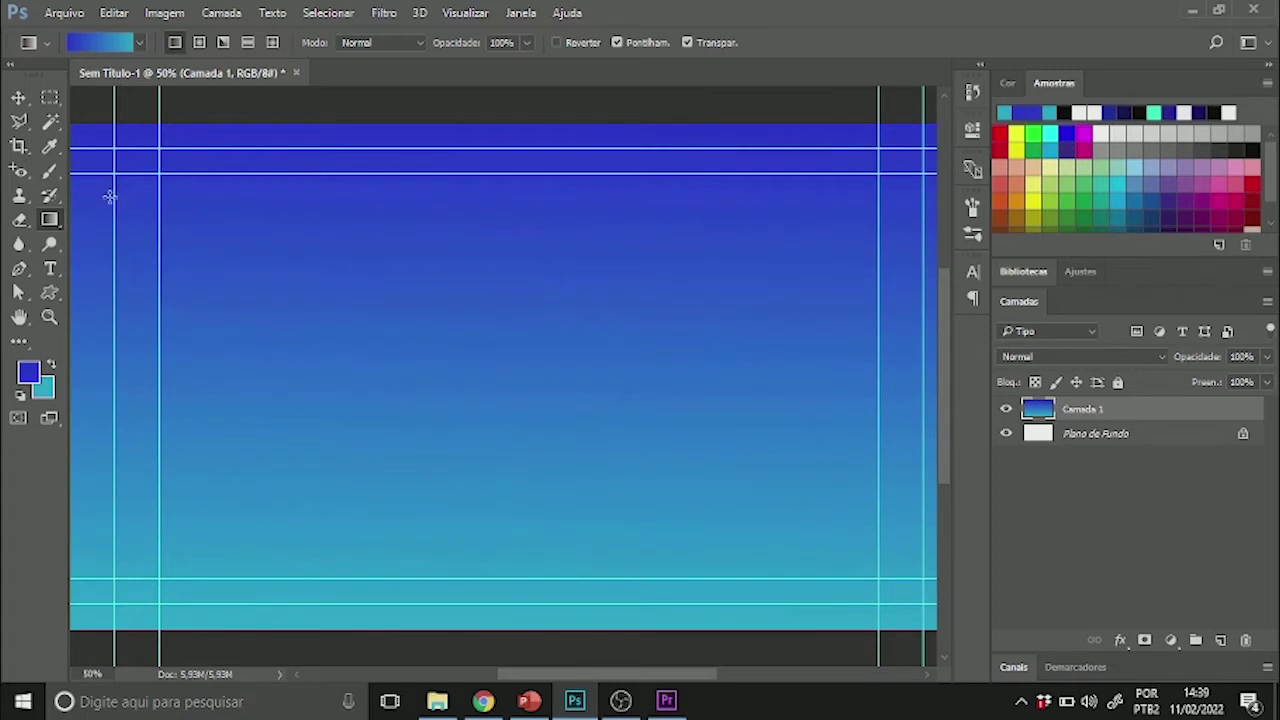
# Step: Add the text "Trabalhando com" in 72 pt Berlin Sans FB Demi in the upper-left part of the canvas
pyautogui.click(50, 268)
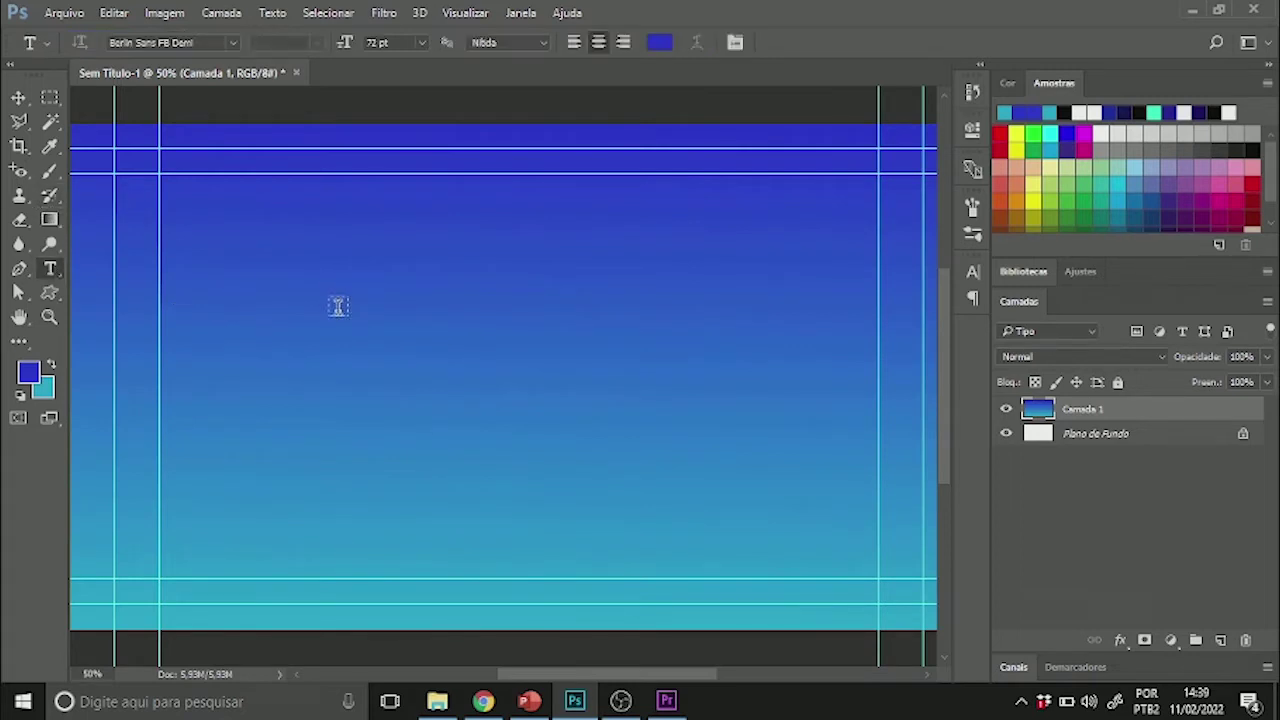
pyautogui.click(338, 306)
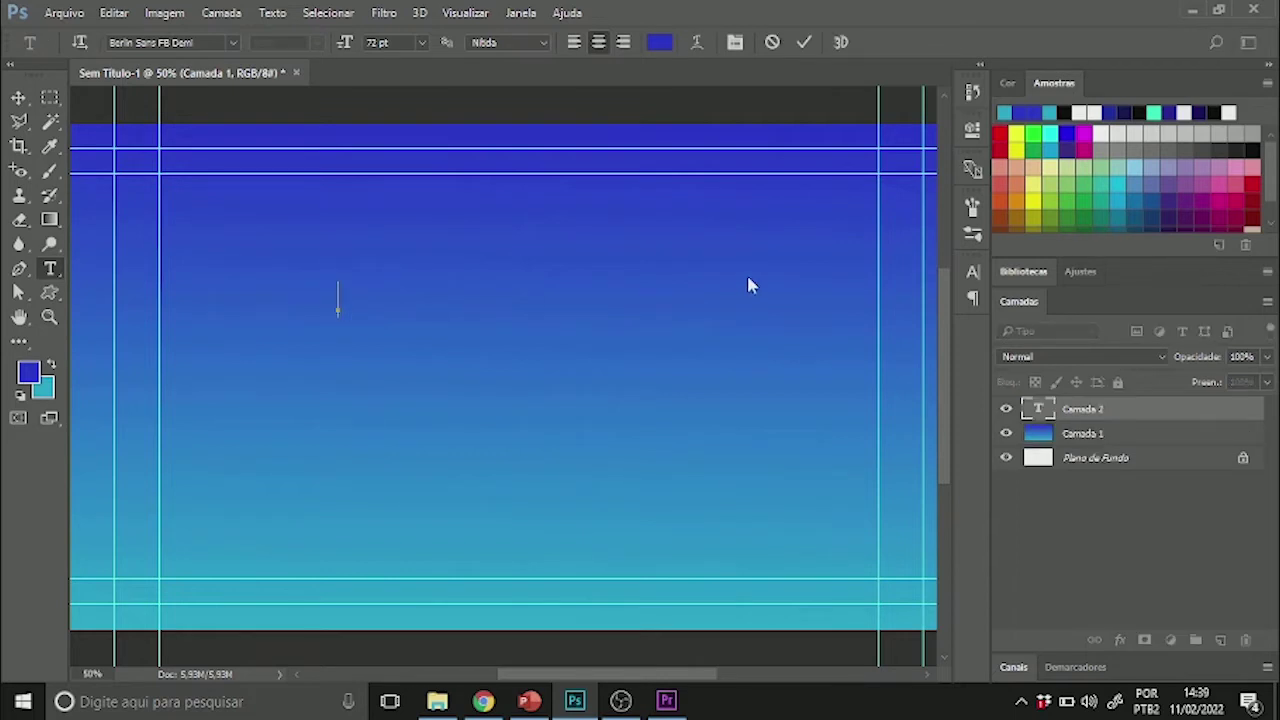
pyautogui.write('TRa')
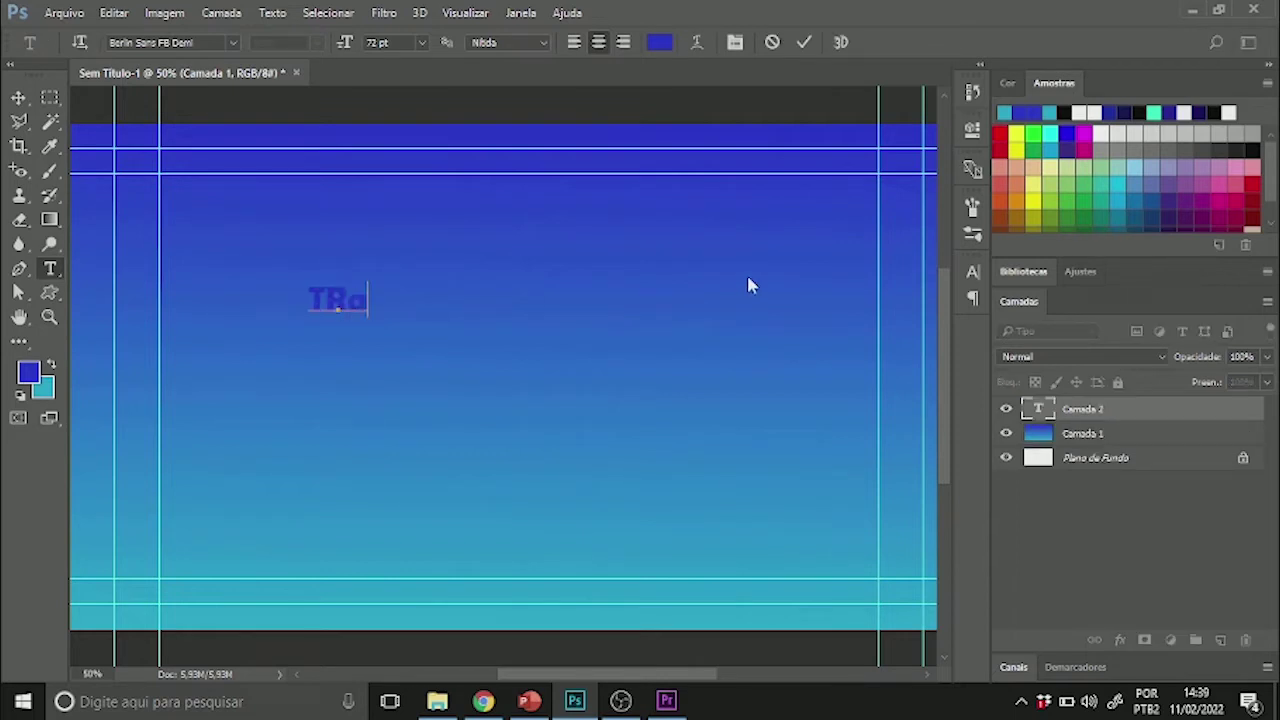
pyautogui.press('BackSpace')
pyautogui.press('BackSpace')
pyautogui.press('BackSpace')
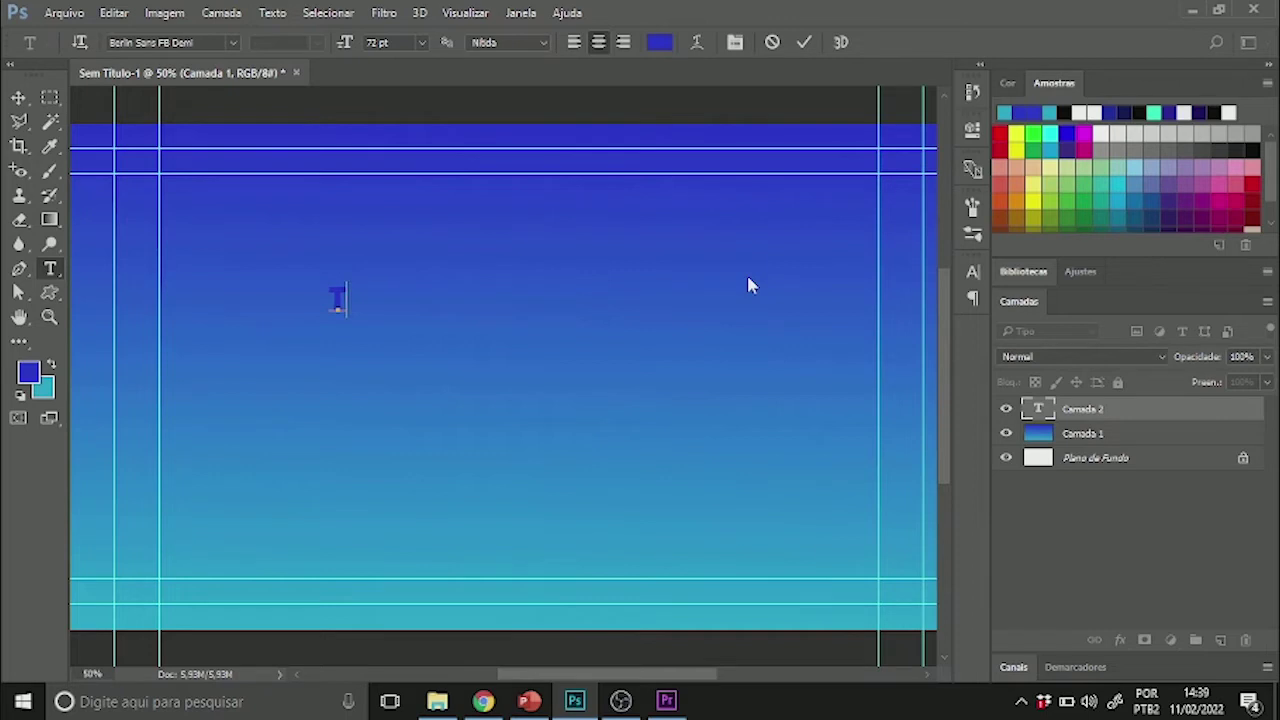
pyautogui.write('Trabalhanco')
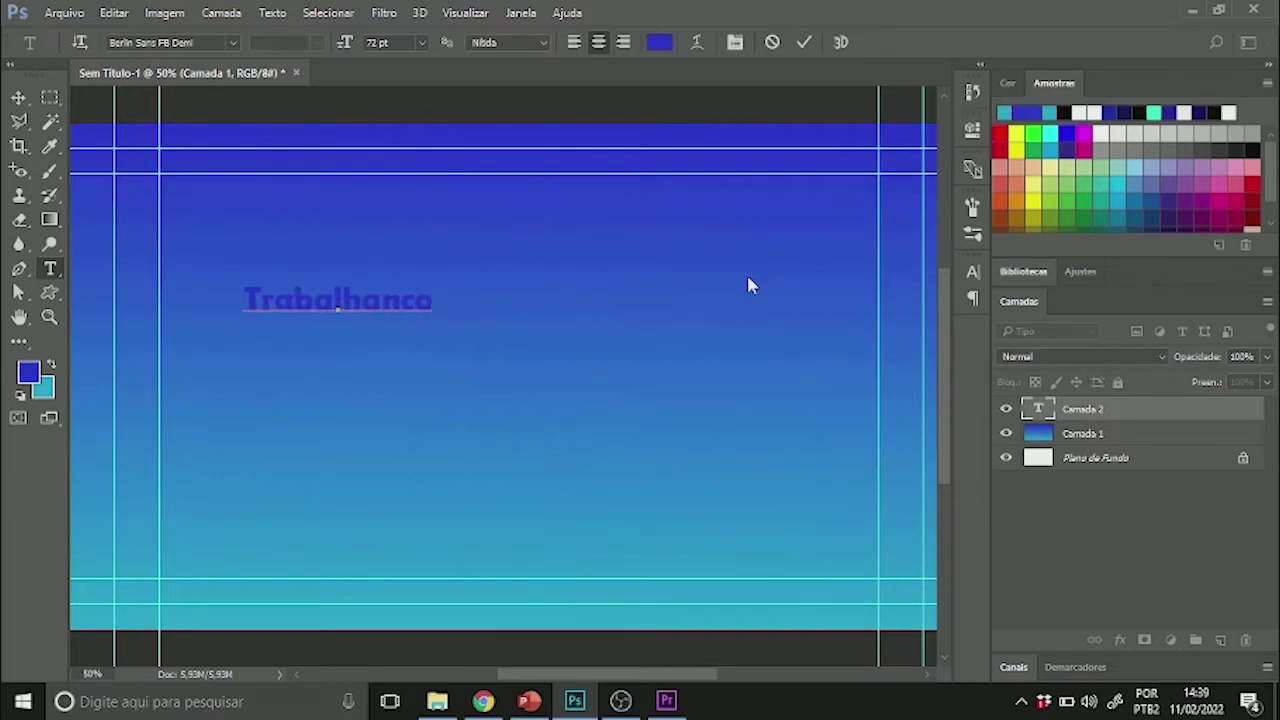
pyautogui.press('BackSpace')
pyautogui.press('BackSpace')
pyautogui.write('do com')
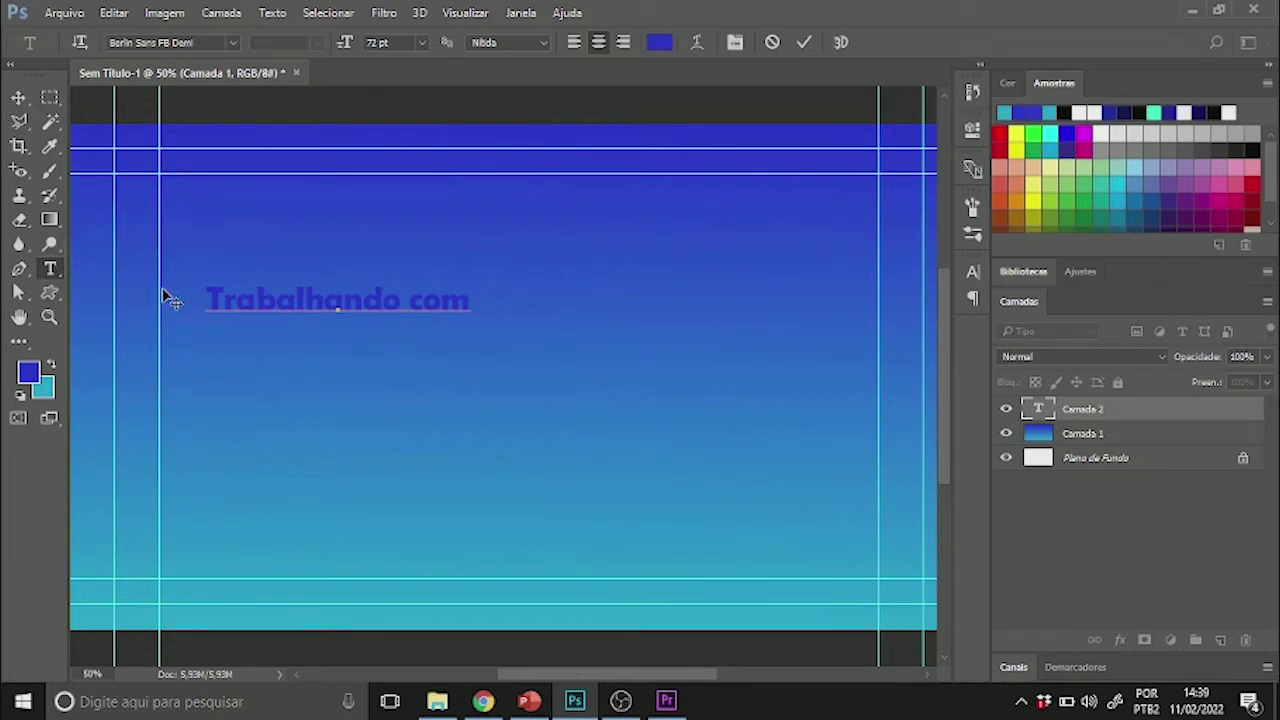
# Step: Select the whole "Trabalhando com" text and change its colour to black from the recent swatches
pyautogui.moveTo(220, 300); pyautogui.dragTo(489, 303)
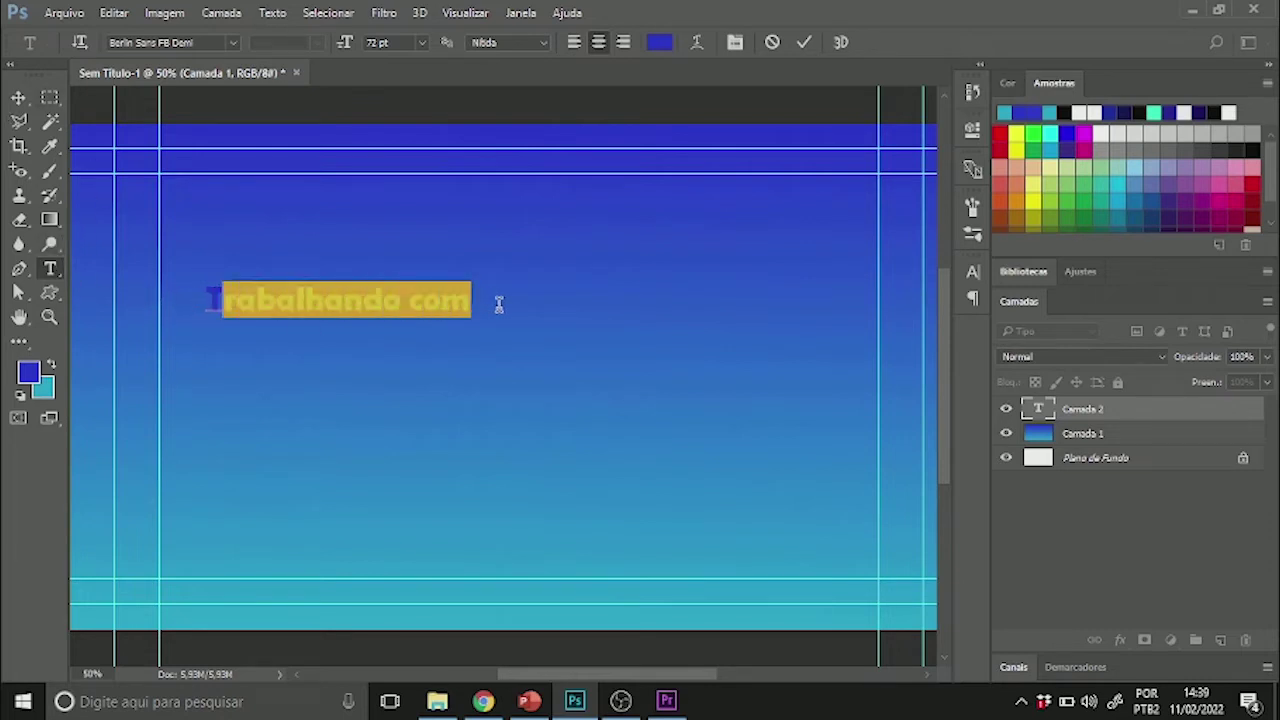
pyautogui.click(400, 298)
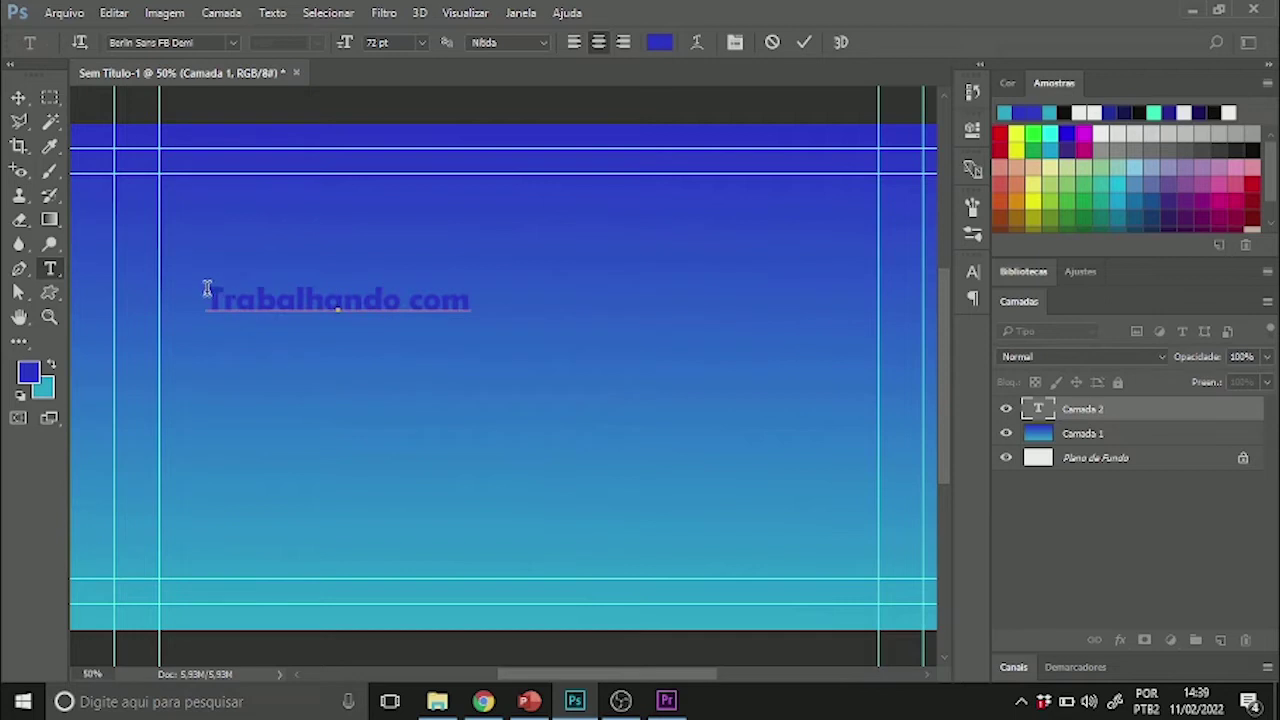
pyautogui.moveTo(206, 295); pyautogui.dragTo(491, 306)
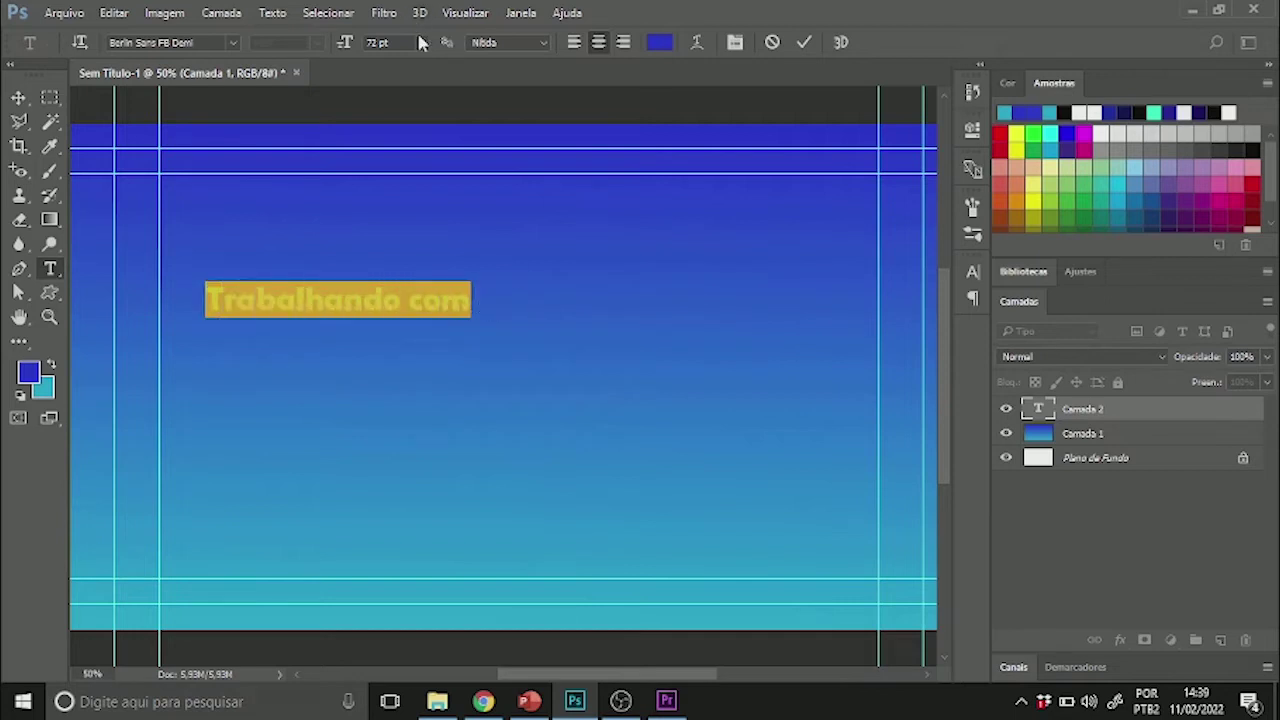
pyautogui.click(660, 44)
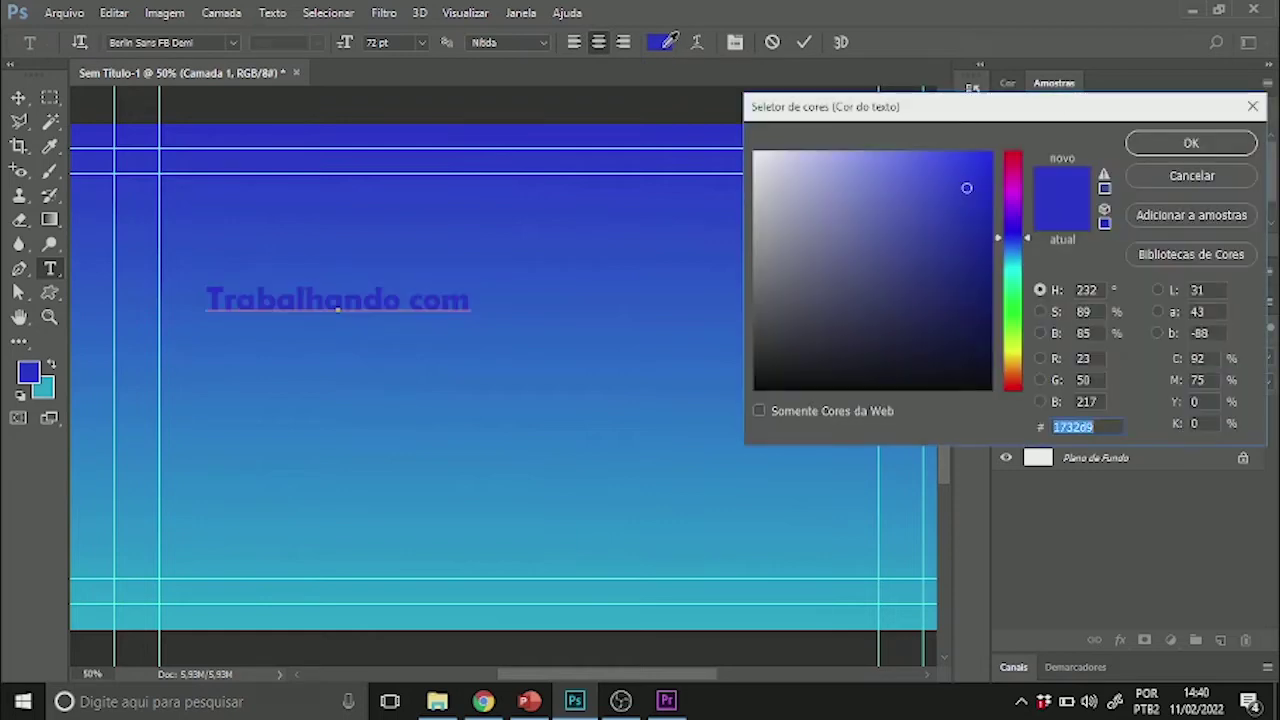
pyautogui.click(1190, 176)
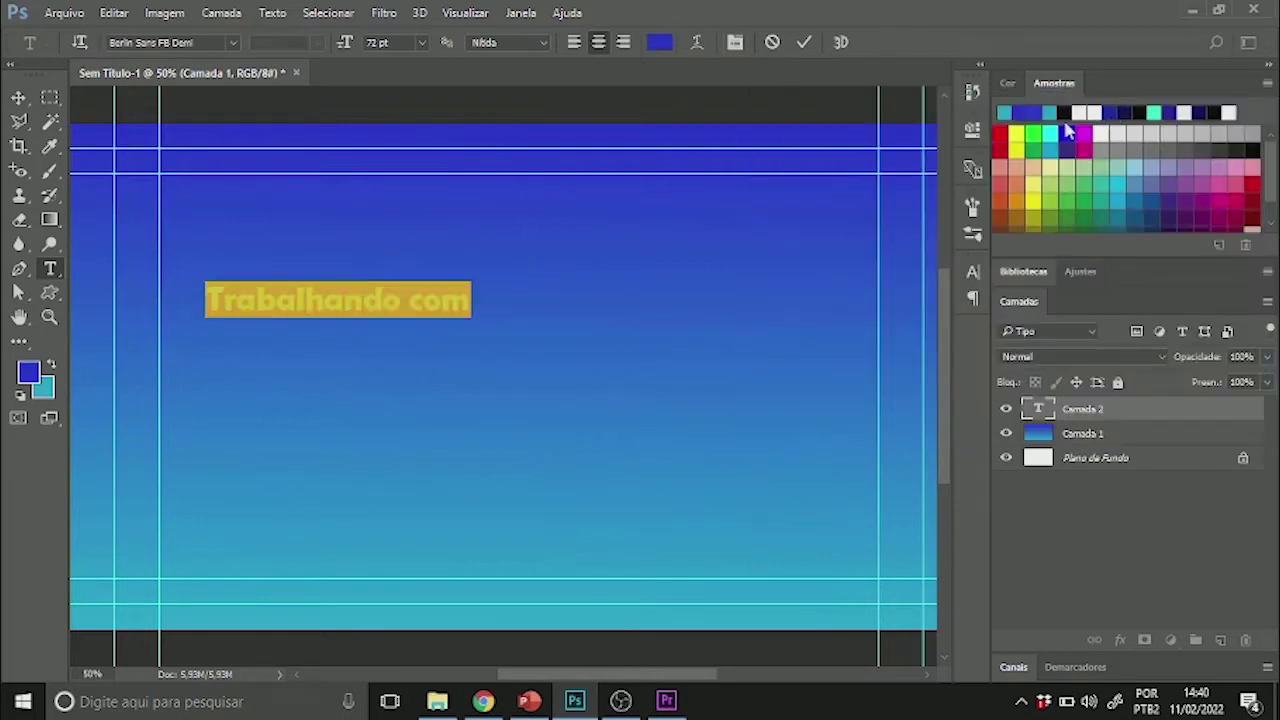
pyautogui.click(1068, 108)
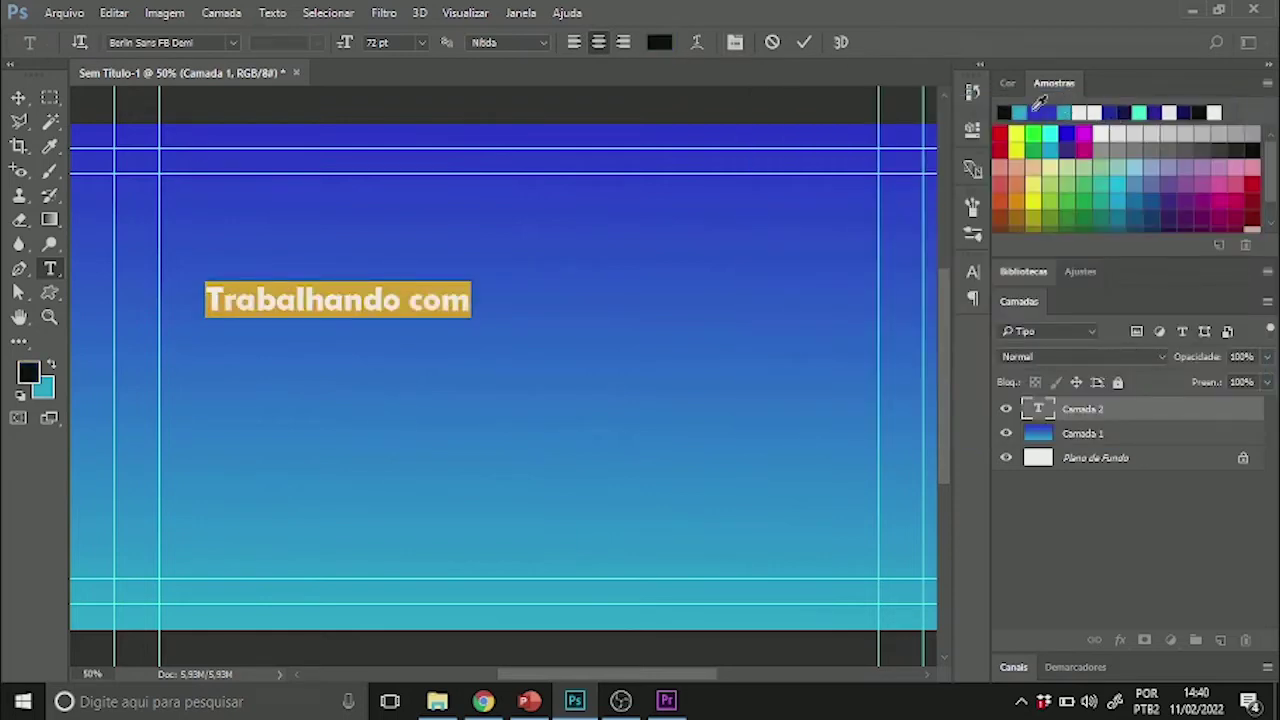
# Step: Scale the "Trabalhando com" text proportionally to about 165% and position it in the upper middle of the canvas
pyautogui.click(17, 100)
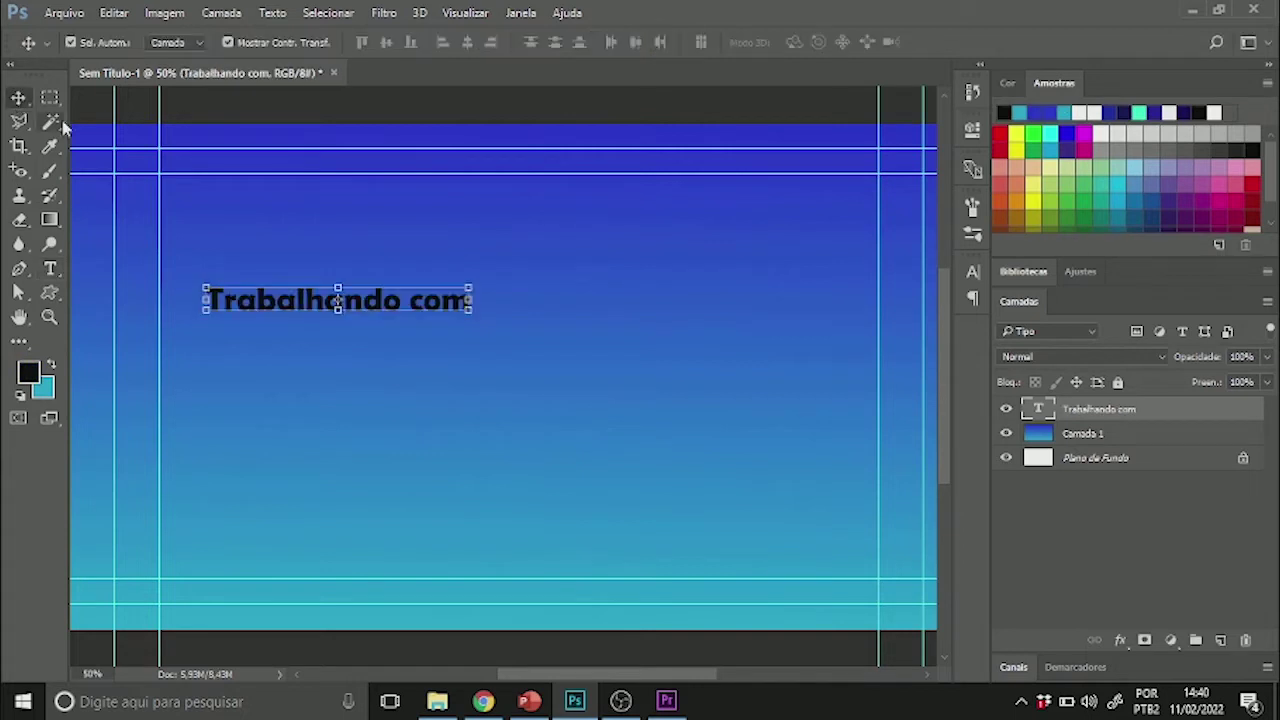
pyautogui.moveTo(467, 301); pyautogui.dragTo(595, 331)
pyautogui.press('Escape')
pyautogui.moveTo(467, 312); pyautogui.dragTo(689, 397)
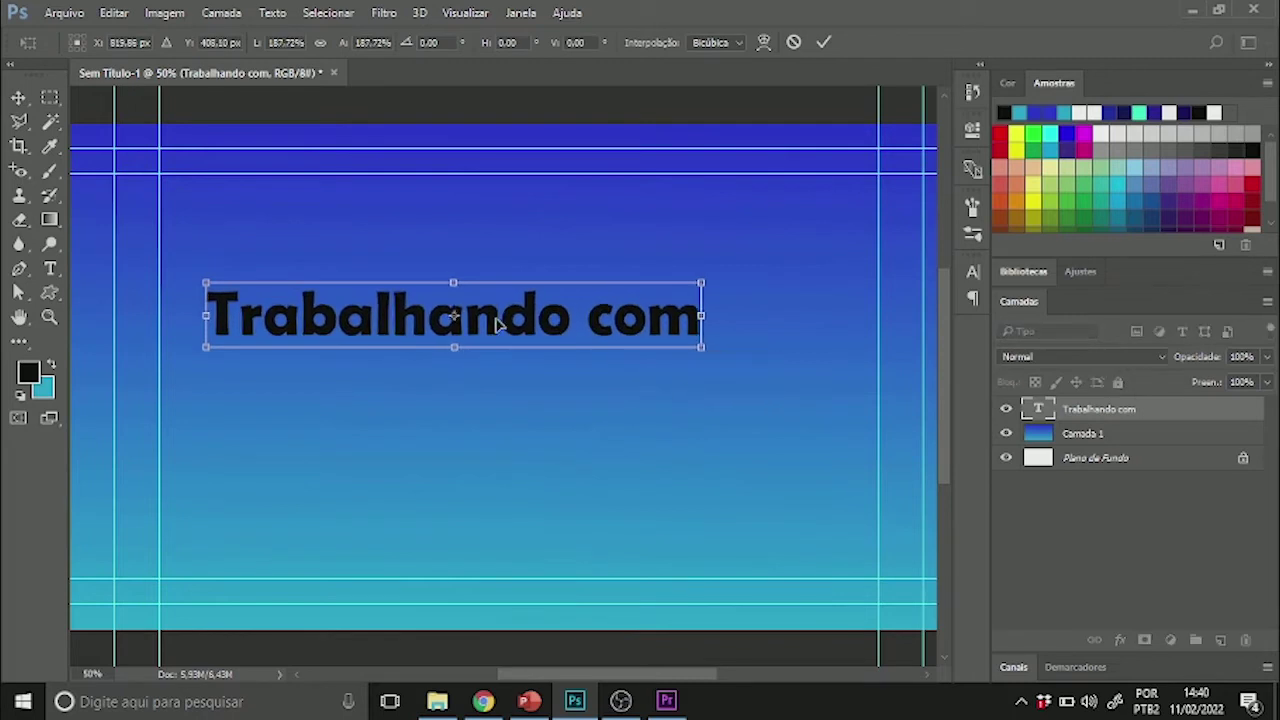
pyautogui.moveTo(516, 323); pyautogui.dragTo(558, 280)
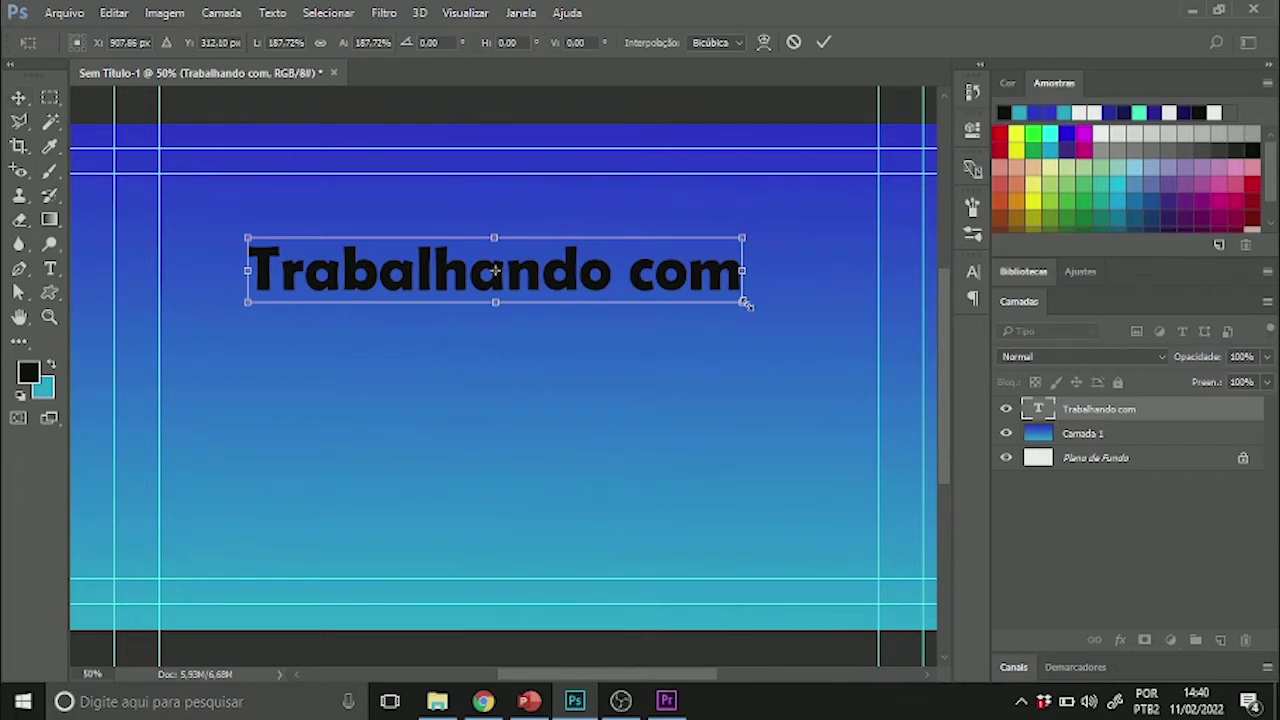
pyautogui.moveTo(744, 303); pyautogui.dragTo(686, 291)
pyautogui.click(18, 97)
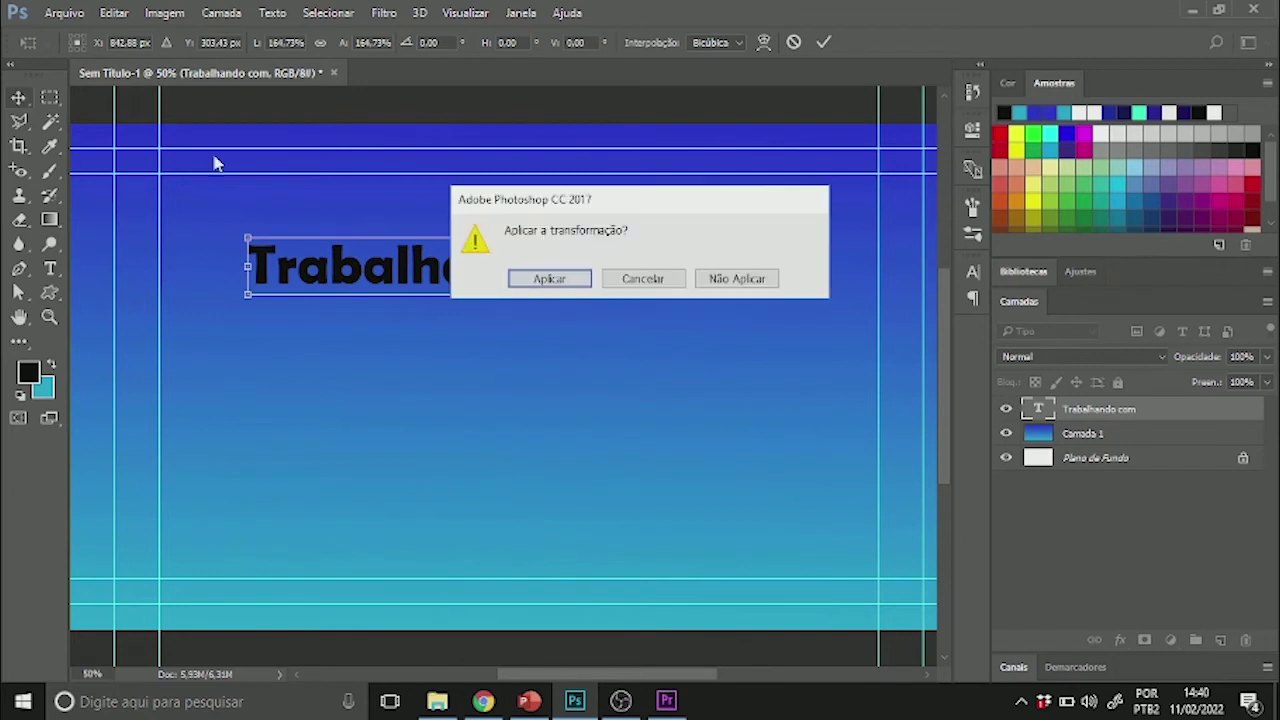
pyautogui.click(571, 289)
pyautogui.moveTo(506, 276); pyautogui.dragTo(531, 285)
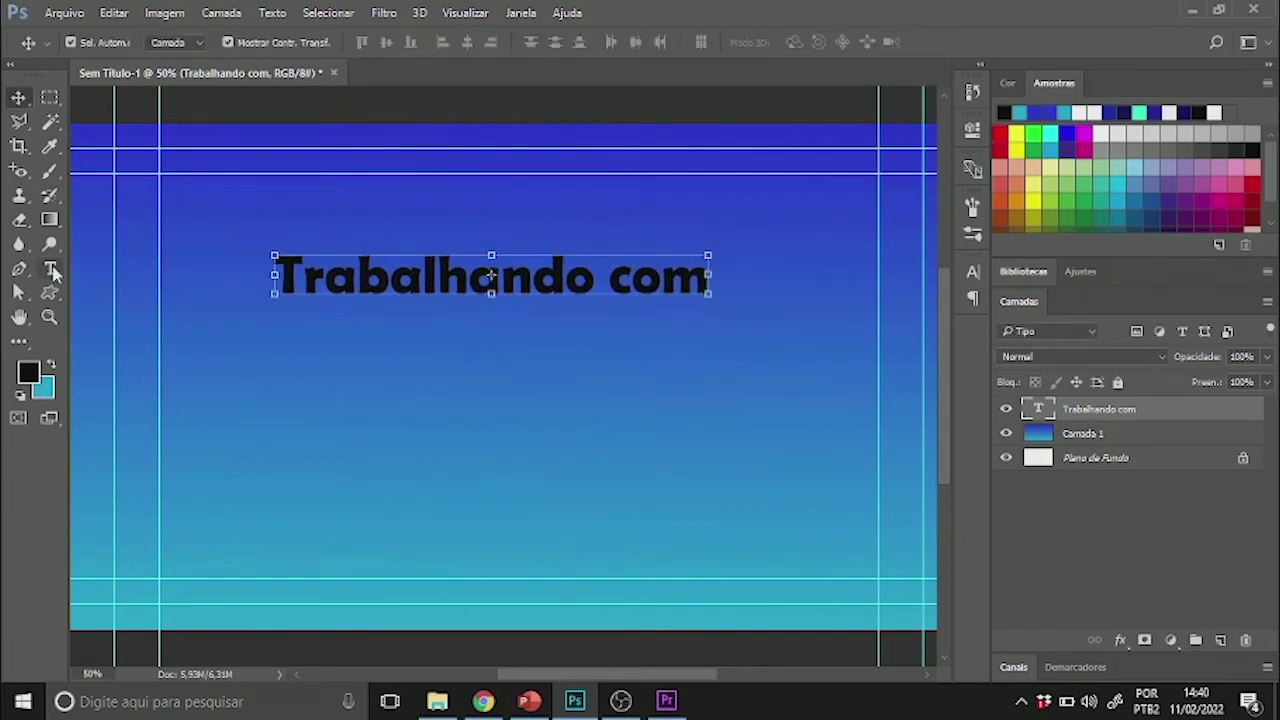
# Step: Add a second text layer reading "Photoshop + Premiere" just below the heading
pyautogui.click(50, 268)
pyautogui.click(421, 331)
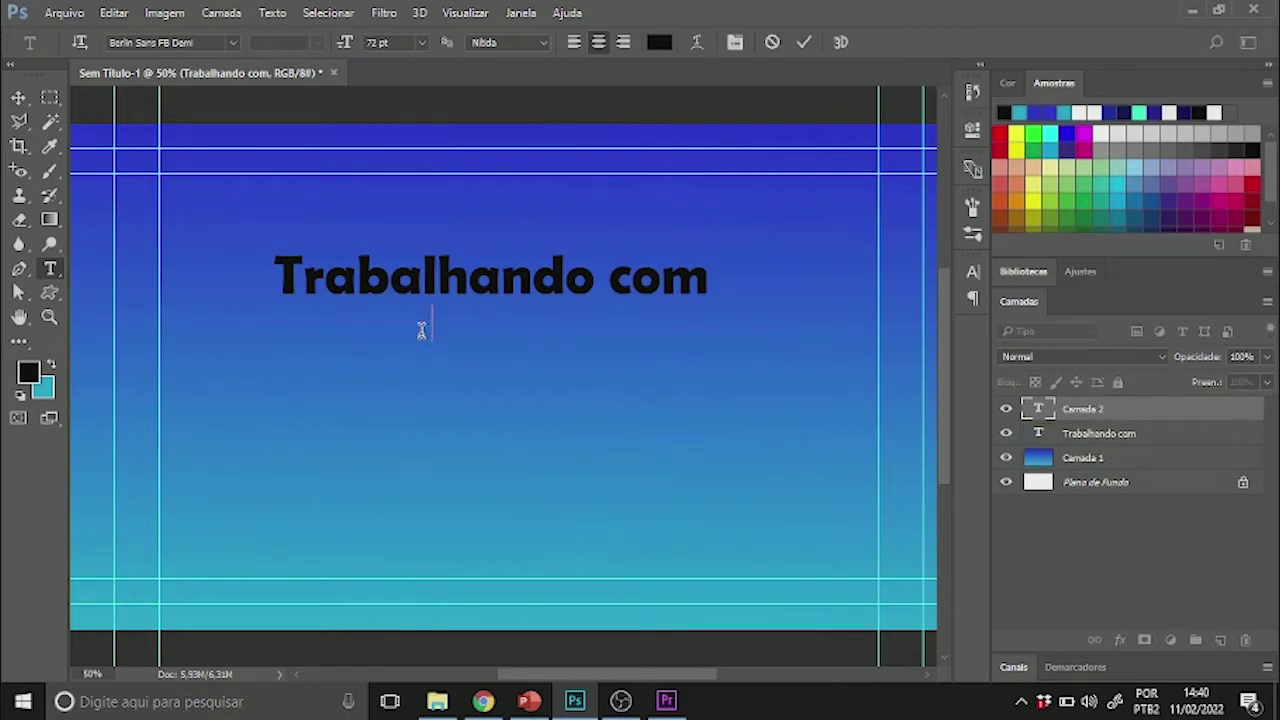
pyautogui.write('Photoshop')
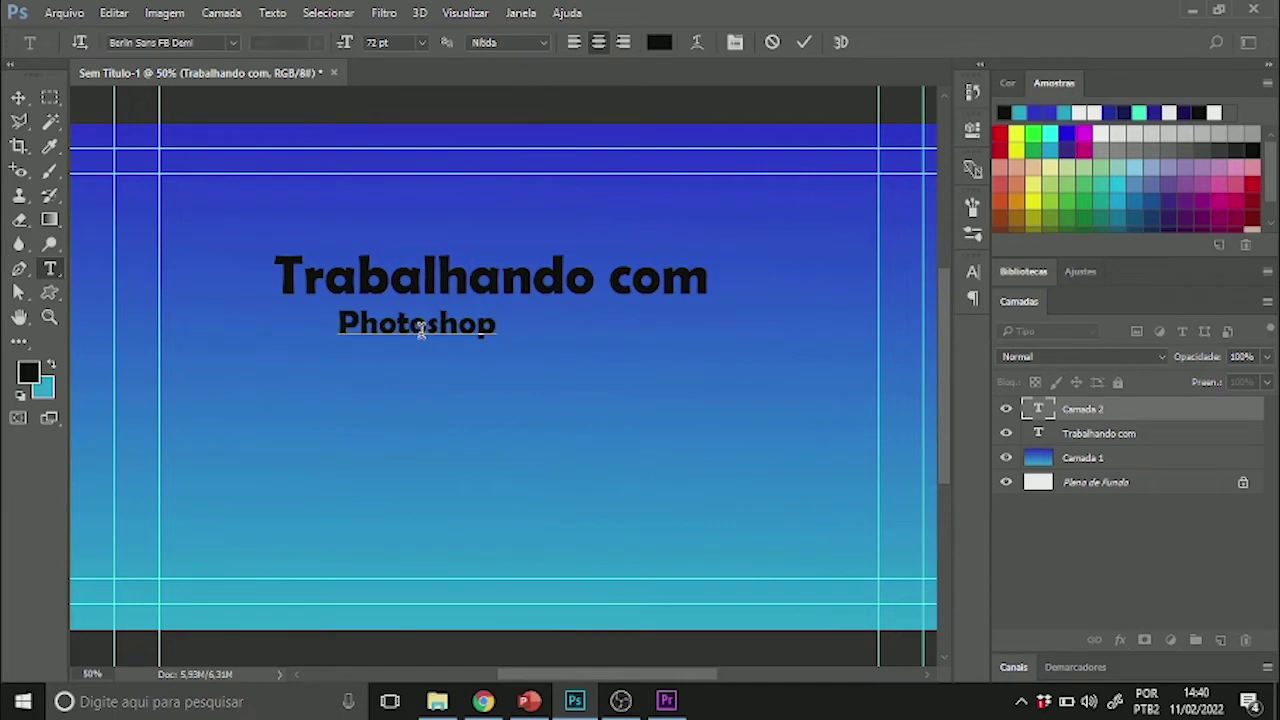
pyautogui.write(' + Prem')
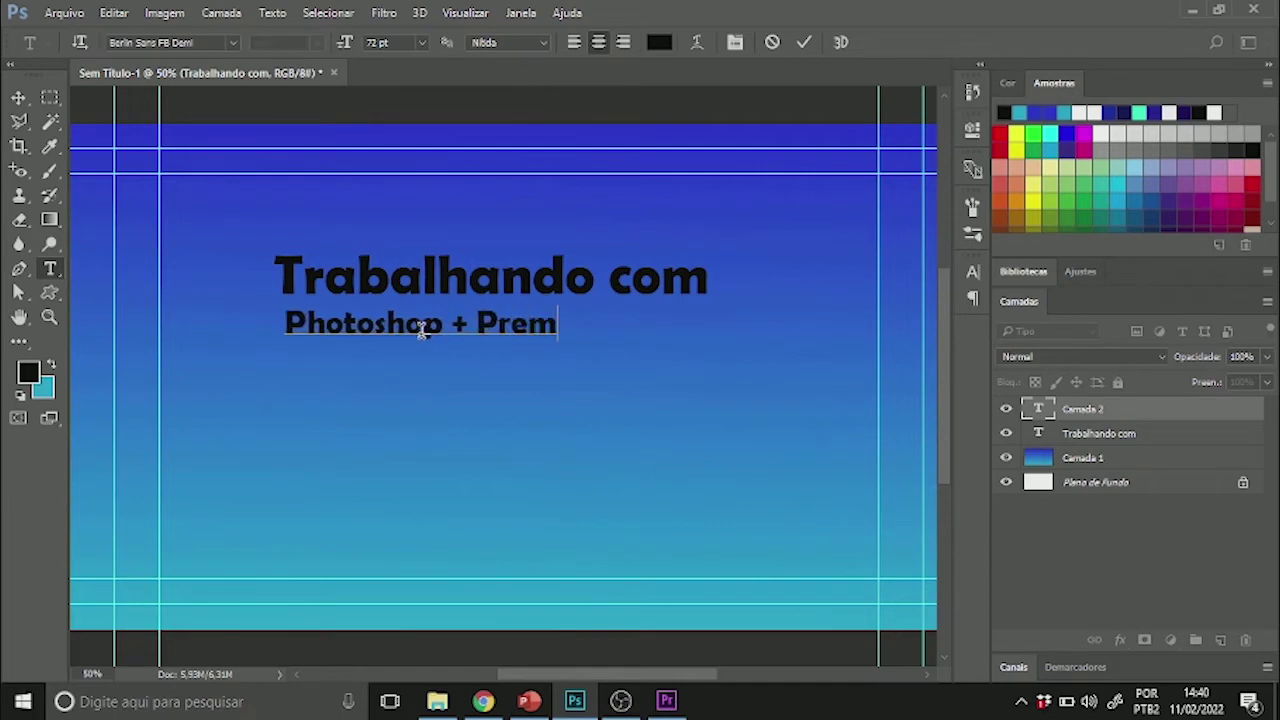
pyautogui.write('iere')
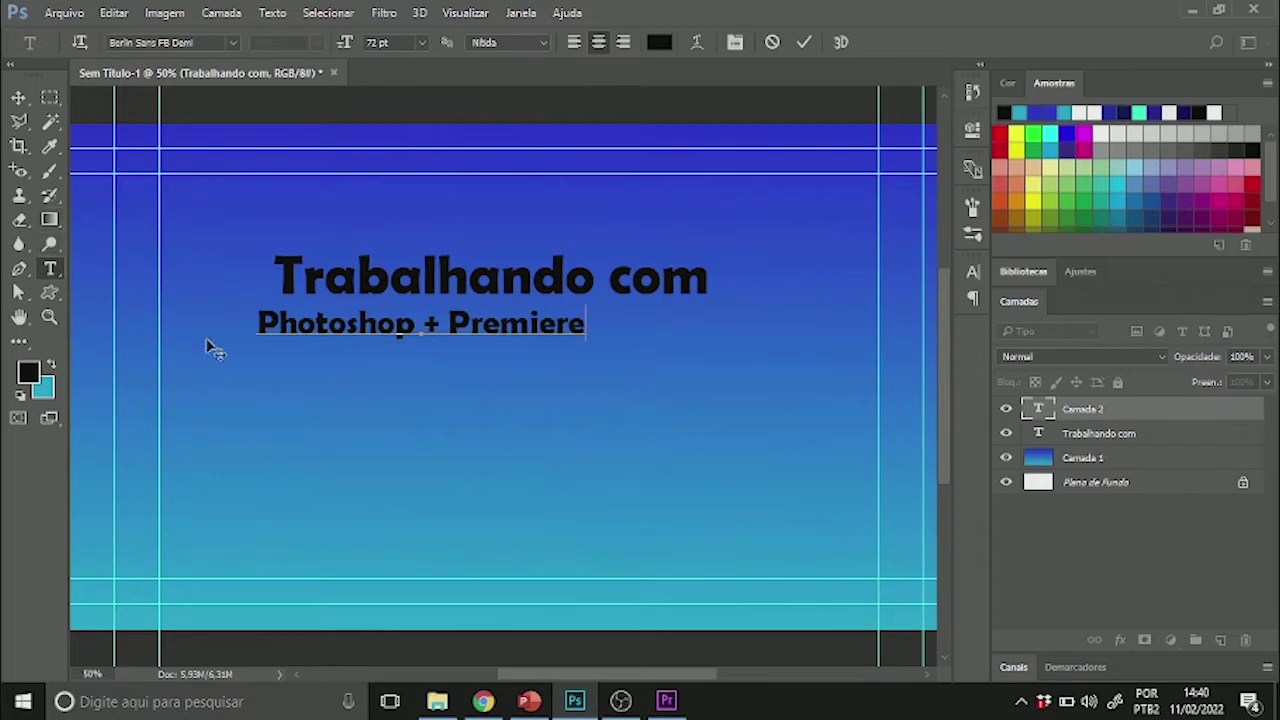
# Step: Select the whole "Photoshop + Premiere" text and recolour it to a slightly brighter cyan than the background colour swatch
pyautogui.moveTo(263, 323); pyautogui.dragTo(623, 309)
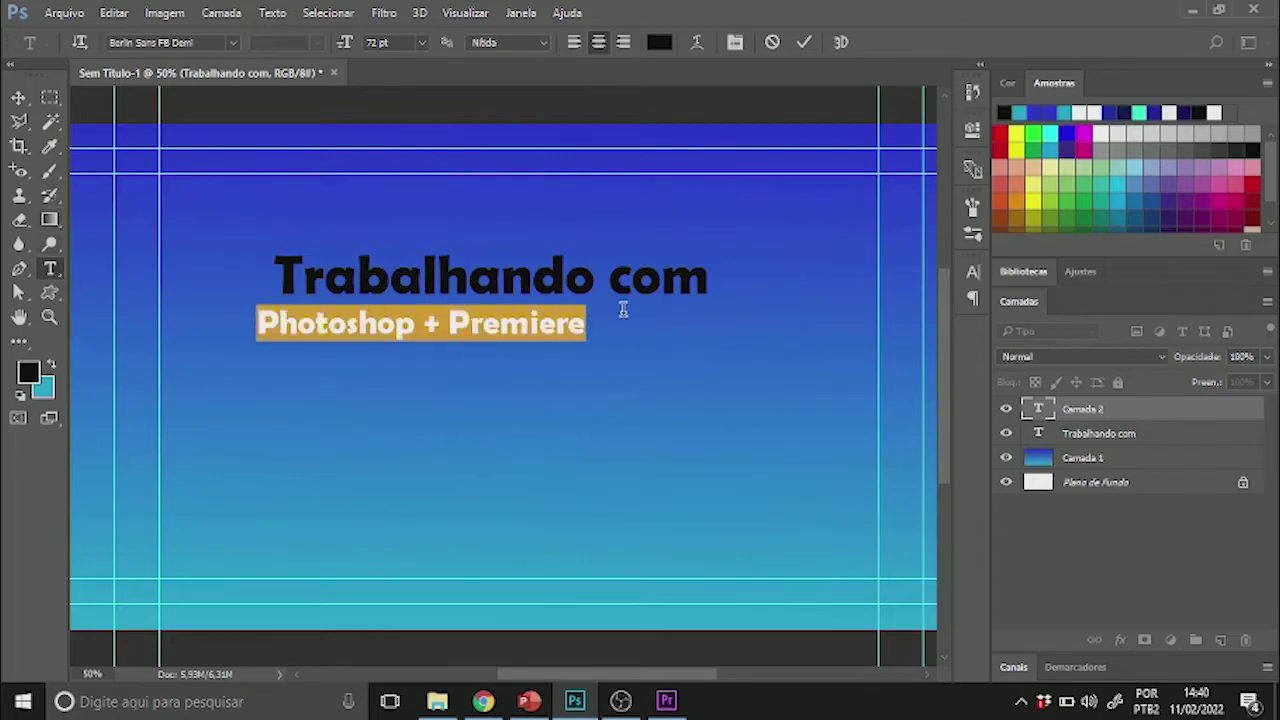
pyautogui.click(49, 367)
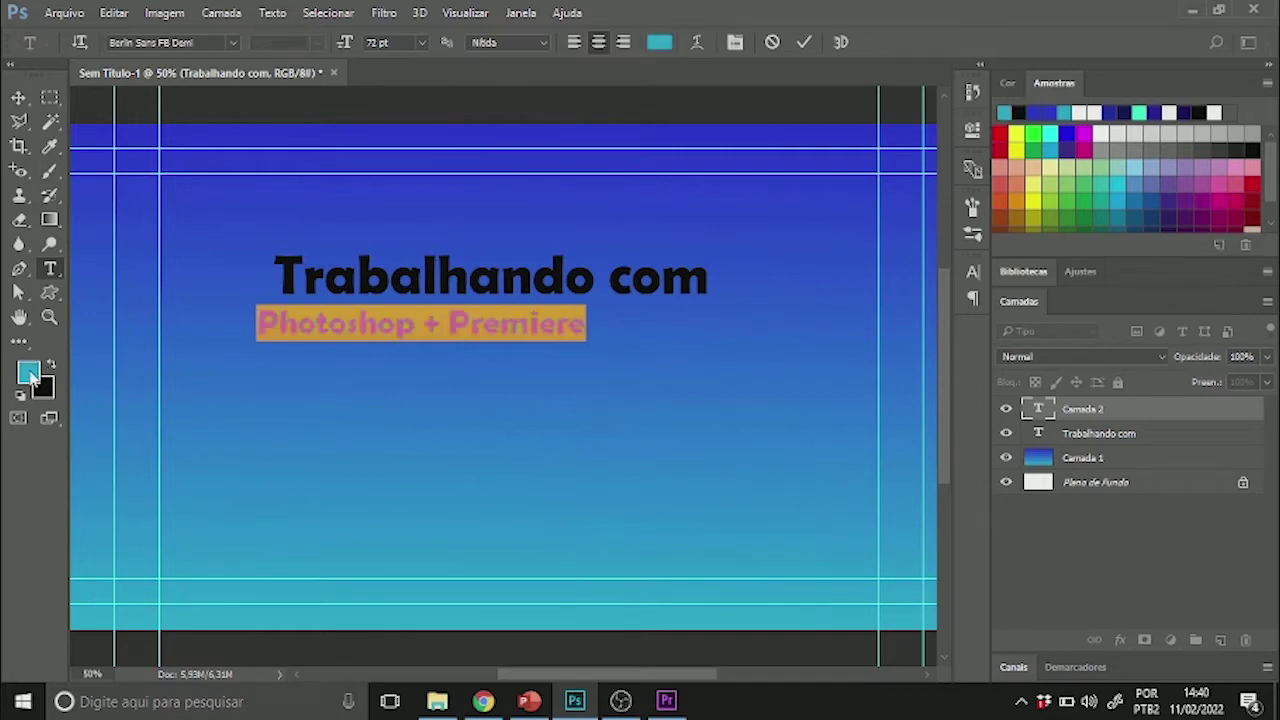
pyautogui.click(29, 373)
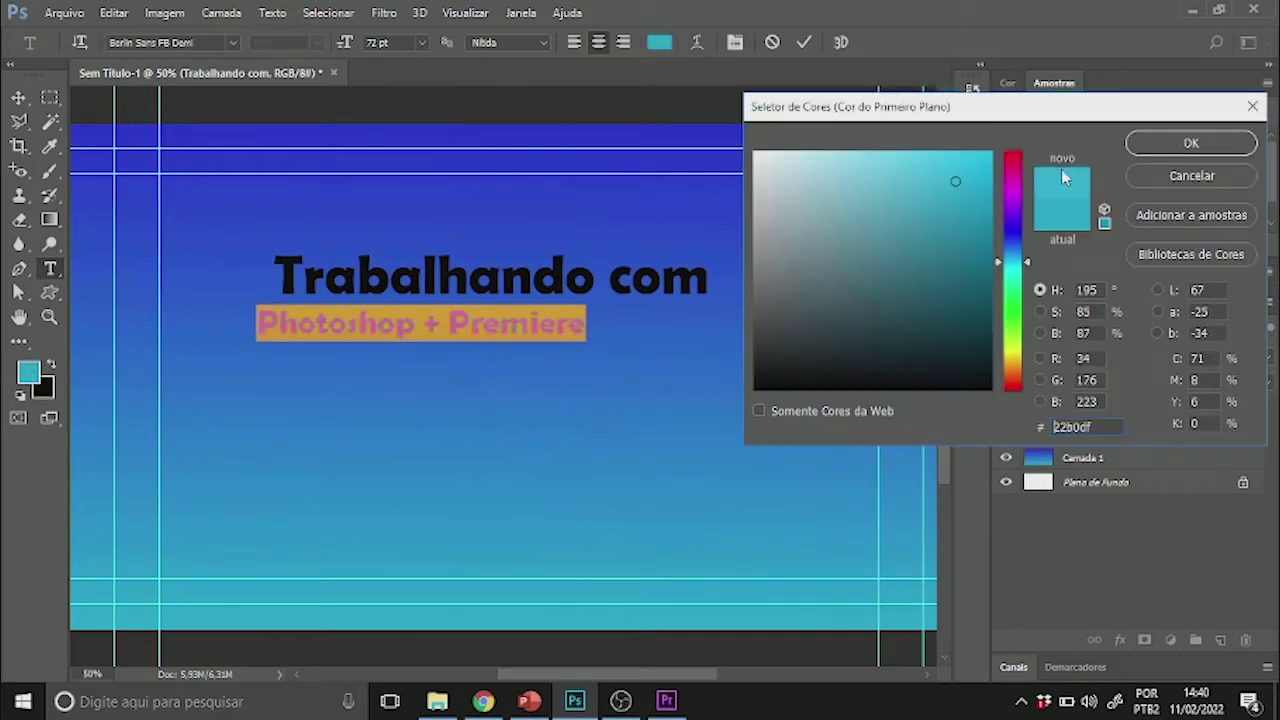
pyautogui.click(966, 165)
pyautogui.click(1191, 143)
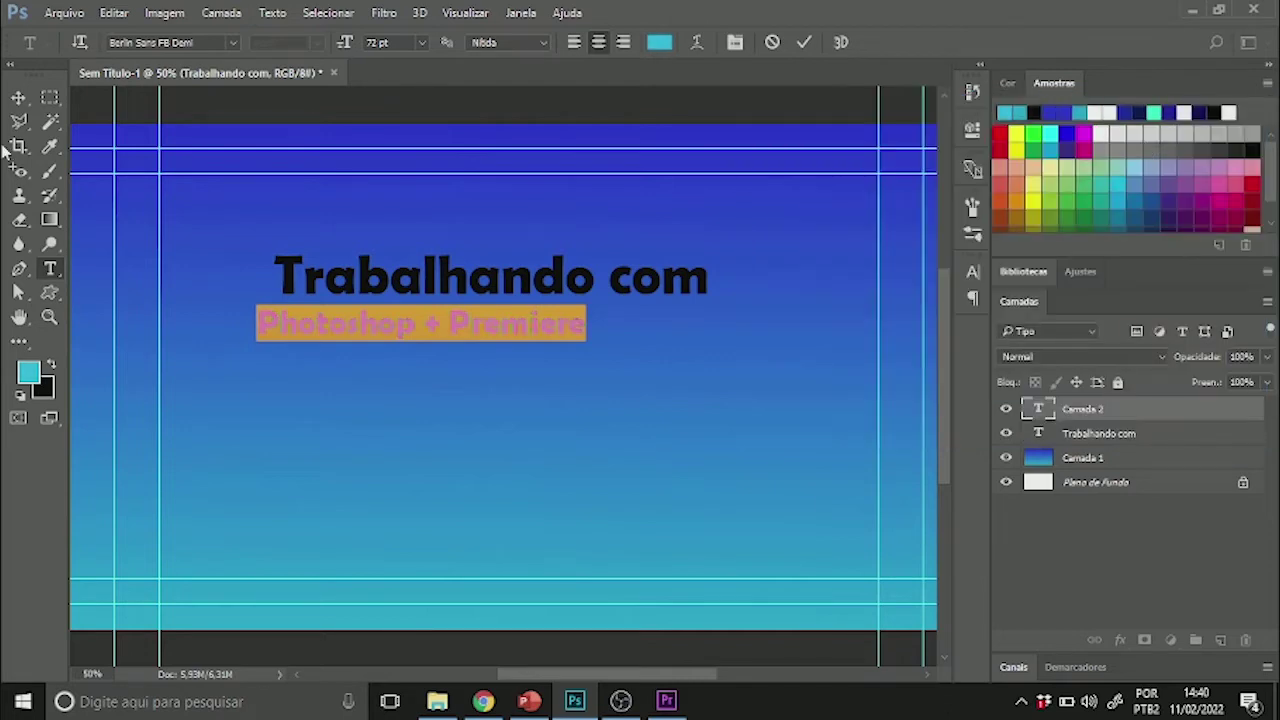
# Step: Centre the "Photoshop + Premiere" text under the heading and scale it proportionally to about 148%
pyautogui.click(18, 97)
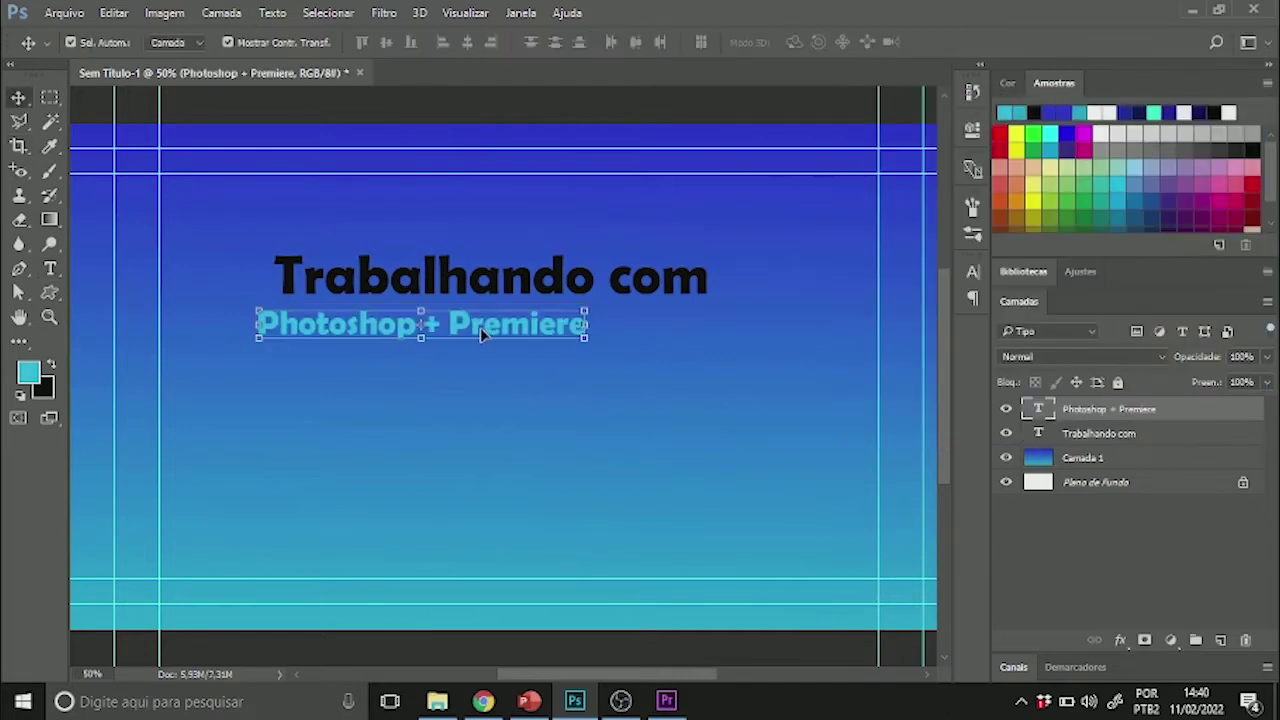
pyautogui.moveTo(480, 327); pyautogui.dragTo(532, 305)
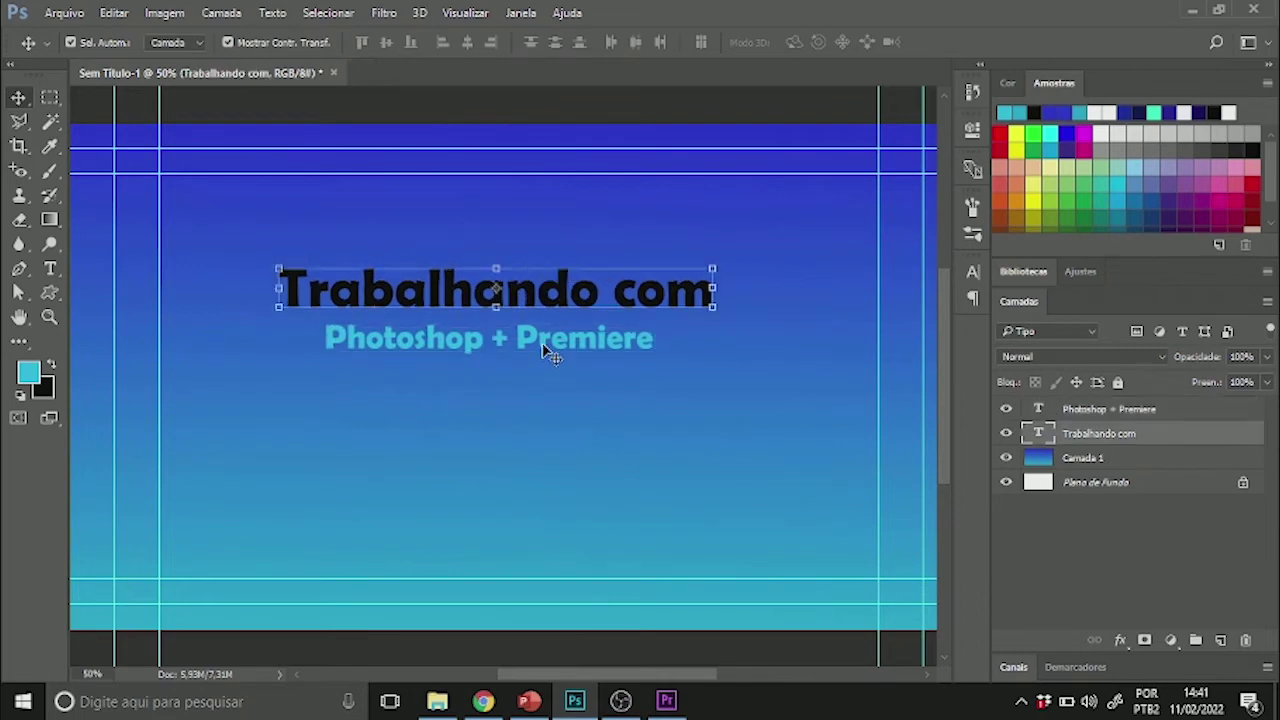
pyautogui.click(548, 352)
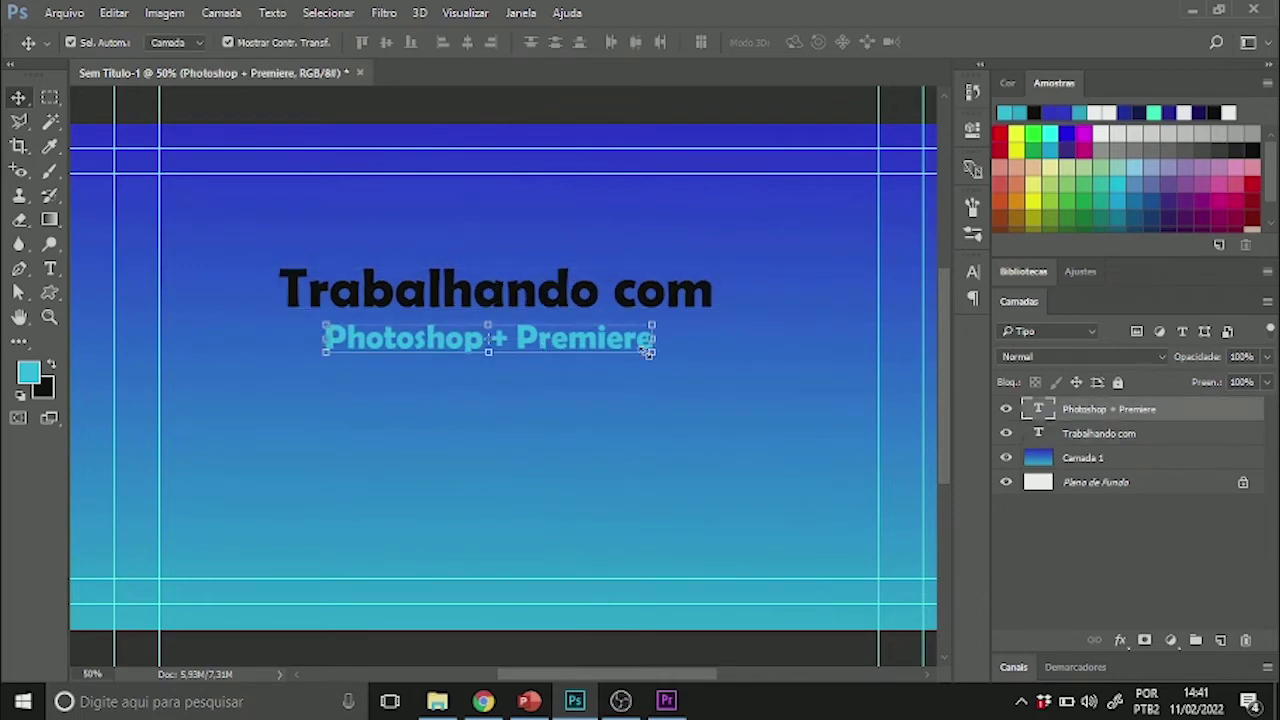
pyautogui.moveTo(648, 352); pyautogui.dragTo(805, 383)
pyautogui.moveTo(731, 366); pyautogui.dragTo(670, 370)
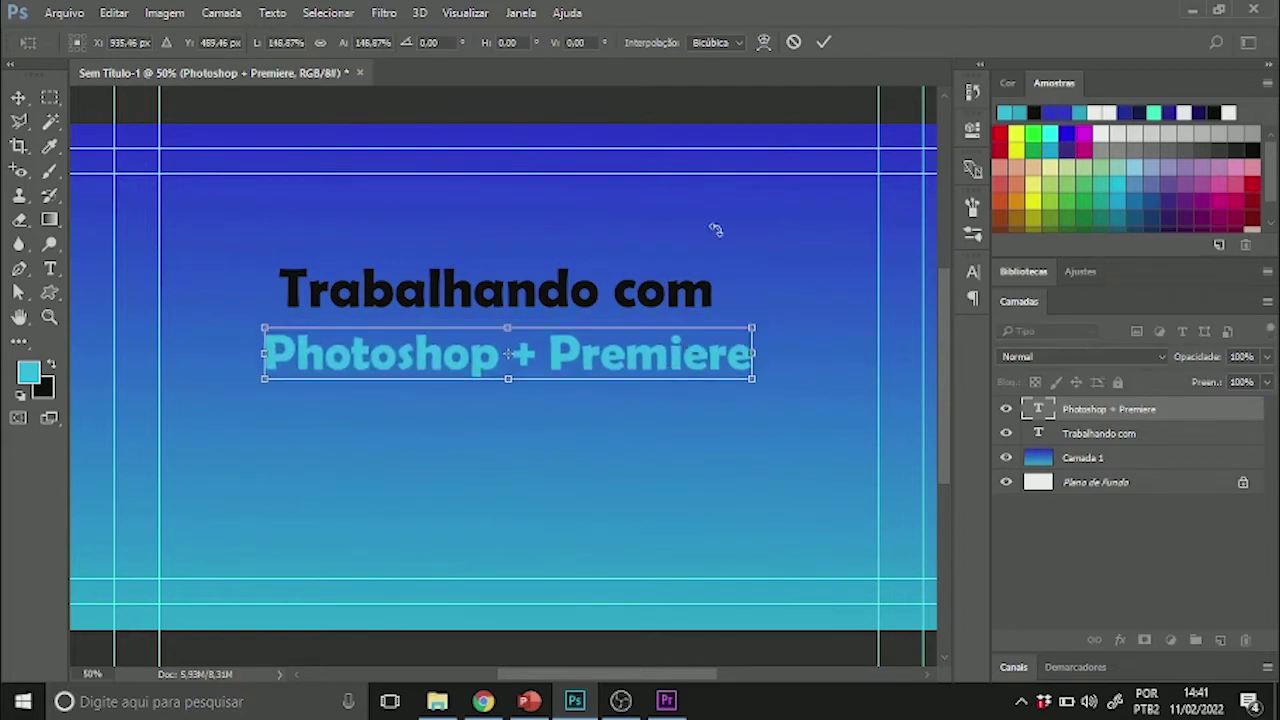
pyautogui.click(822, 44)
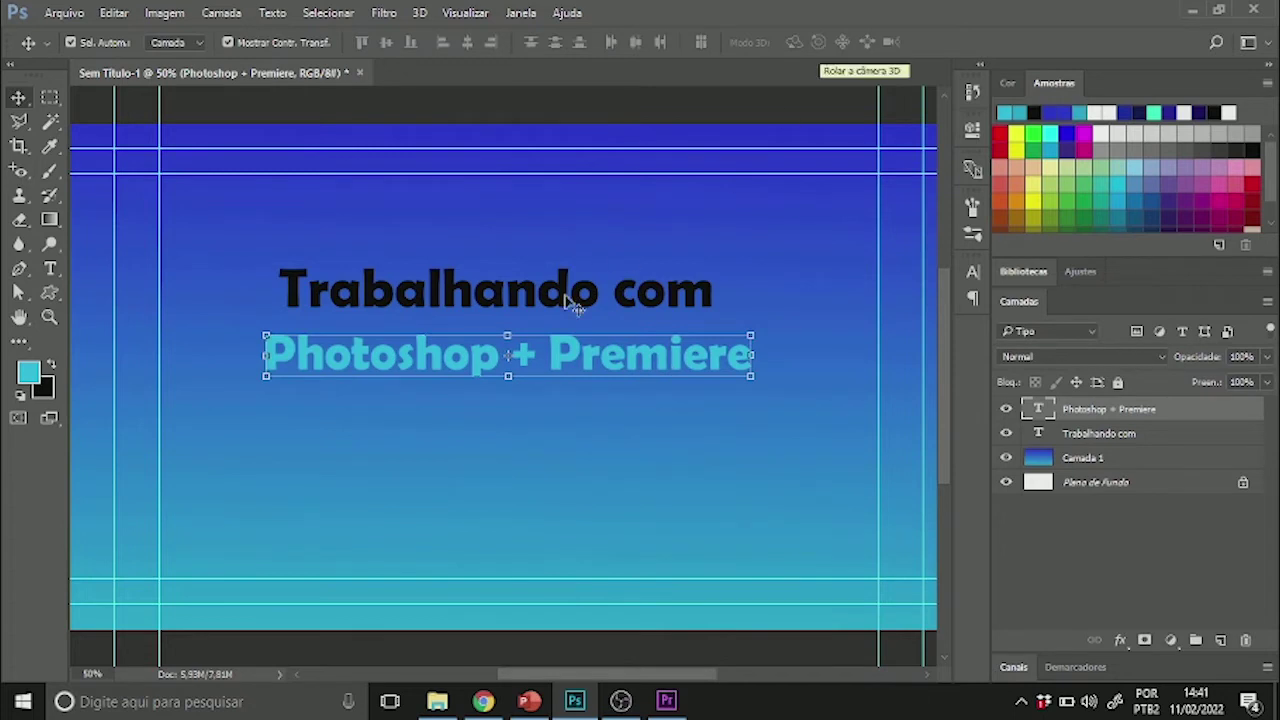
# Step: Apply an Outer Glow (Brilho externo) layer style with the preset settings to the "Trabalhando com" text
pyautogui.click(510, 293)
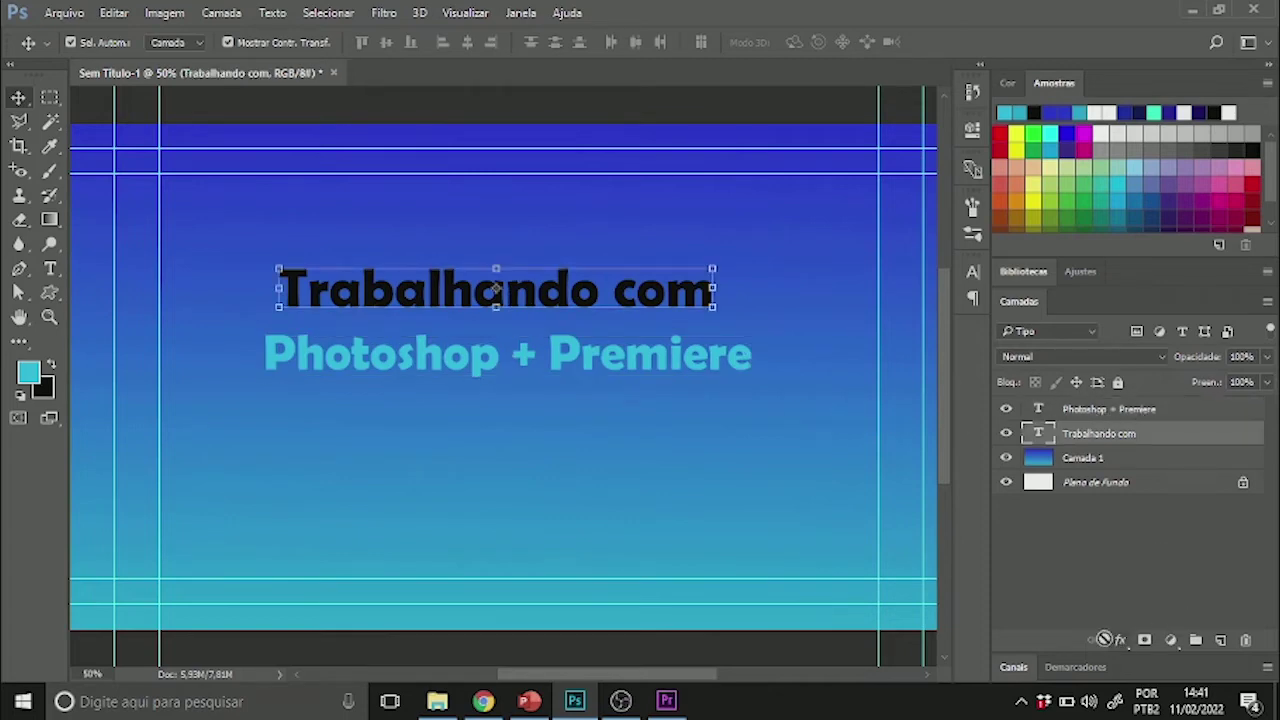
pyautogui.click(1120, 641)
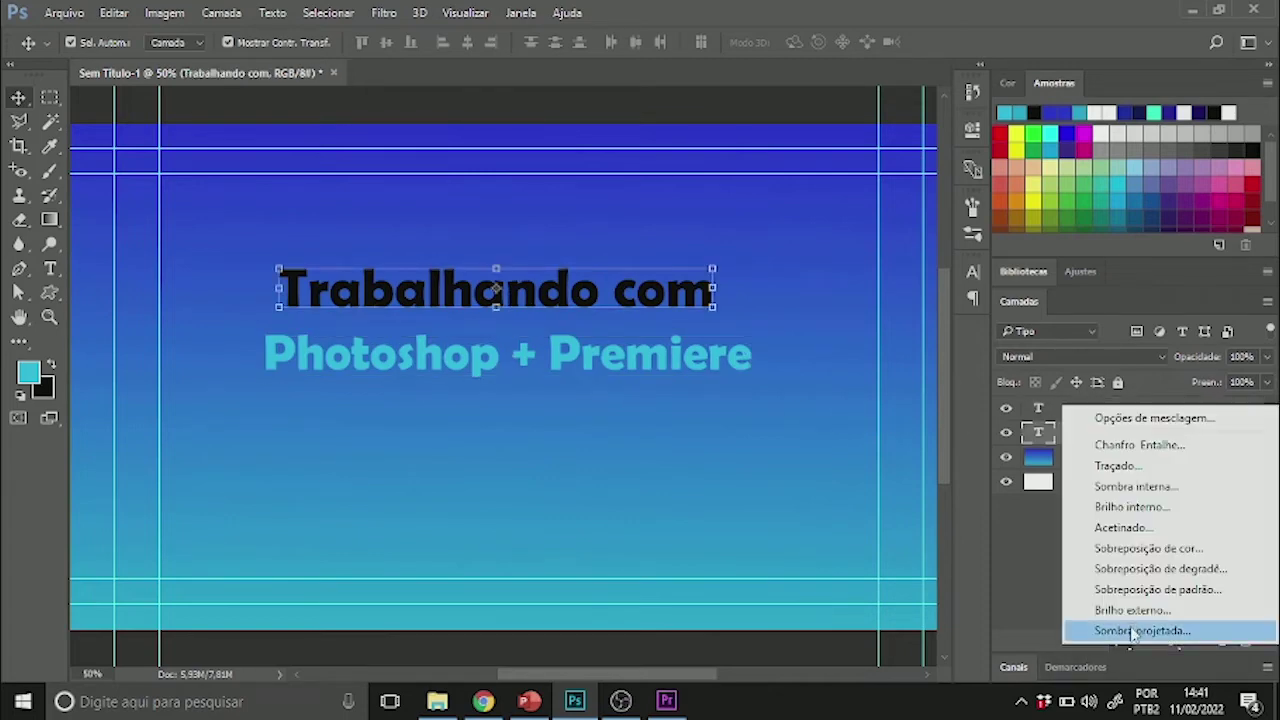
pyautogui.click(1132, 610)
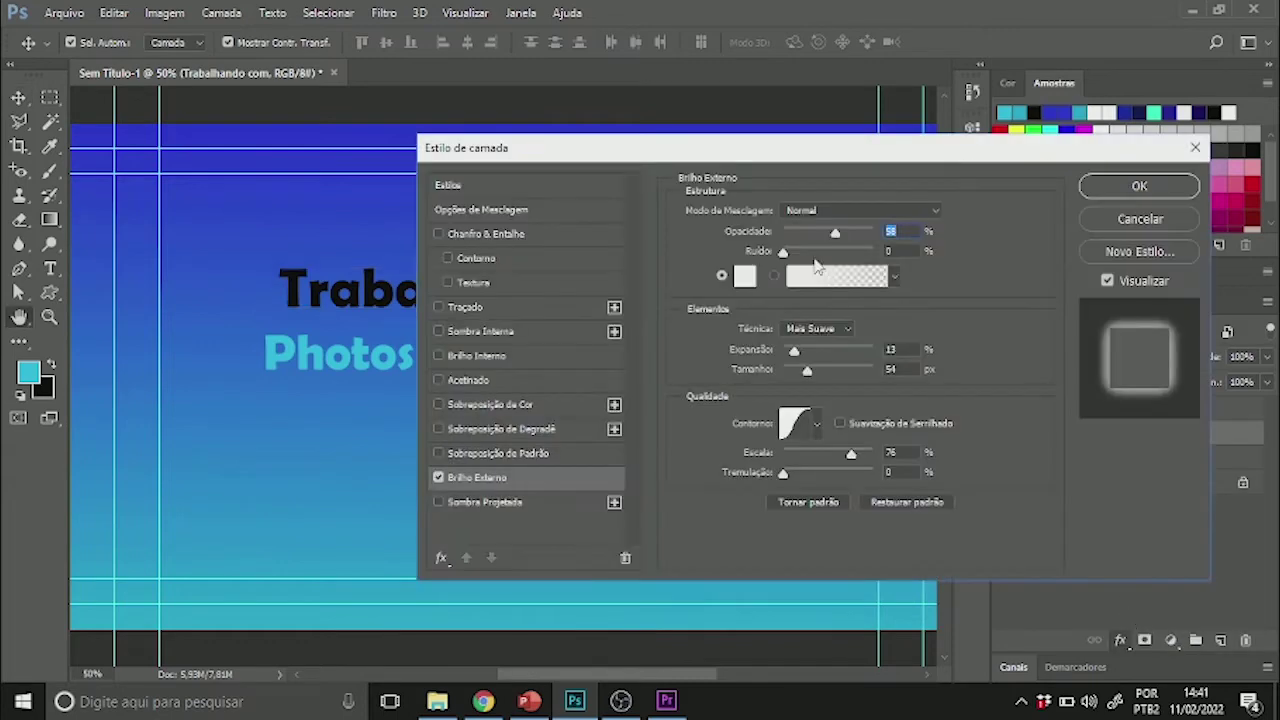
pyautogui.click(1139, 188)
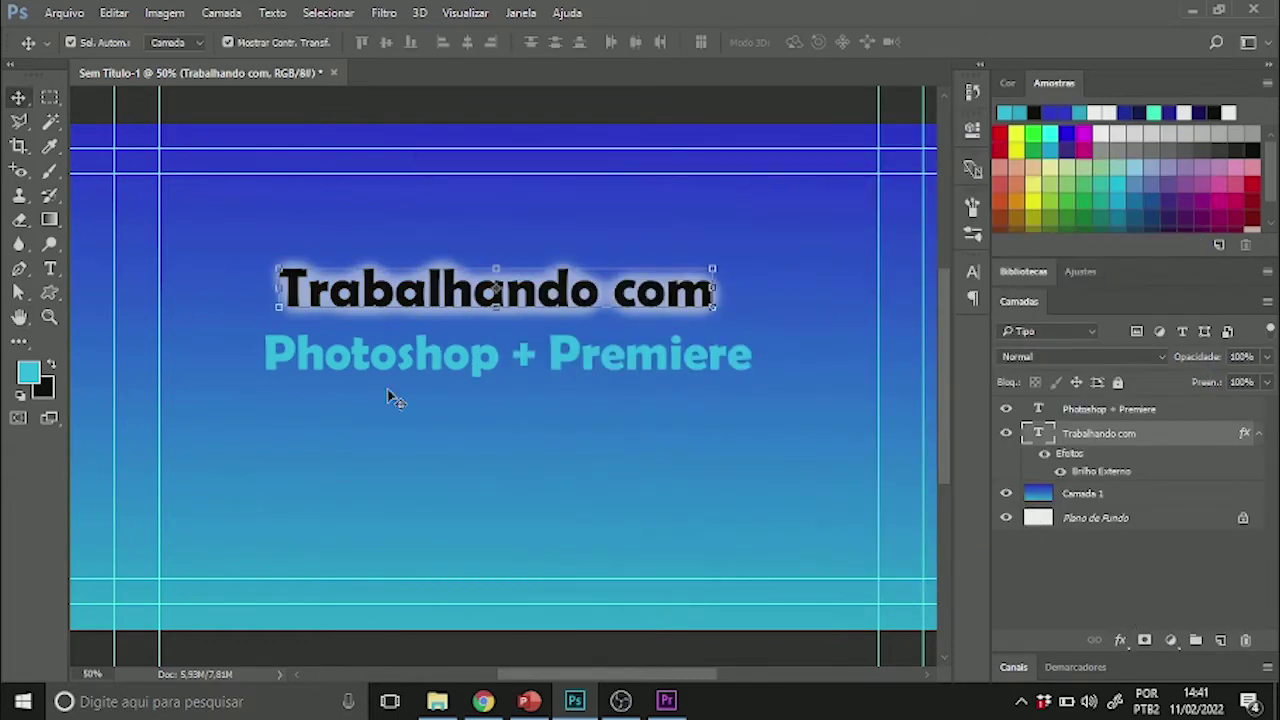
# Step: Apply a Drop Shadow (Sombra projetada) layer style with the preset settings to the "Photoshop + Premiere" text
pyautogui.click(460, 372)
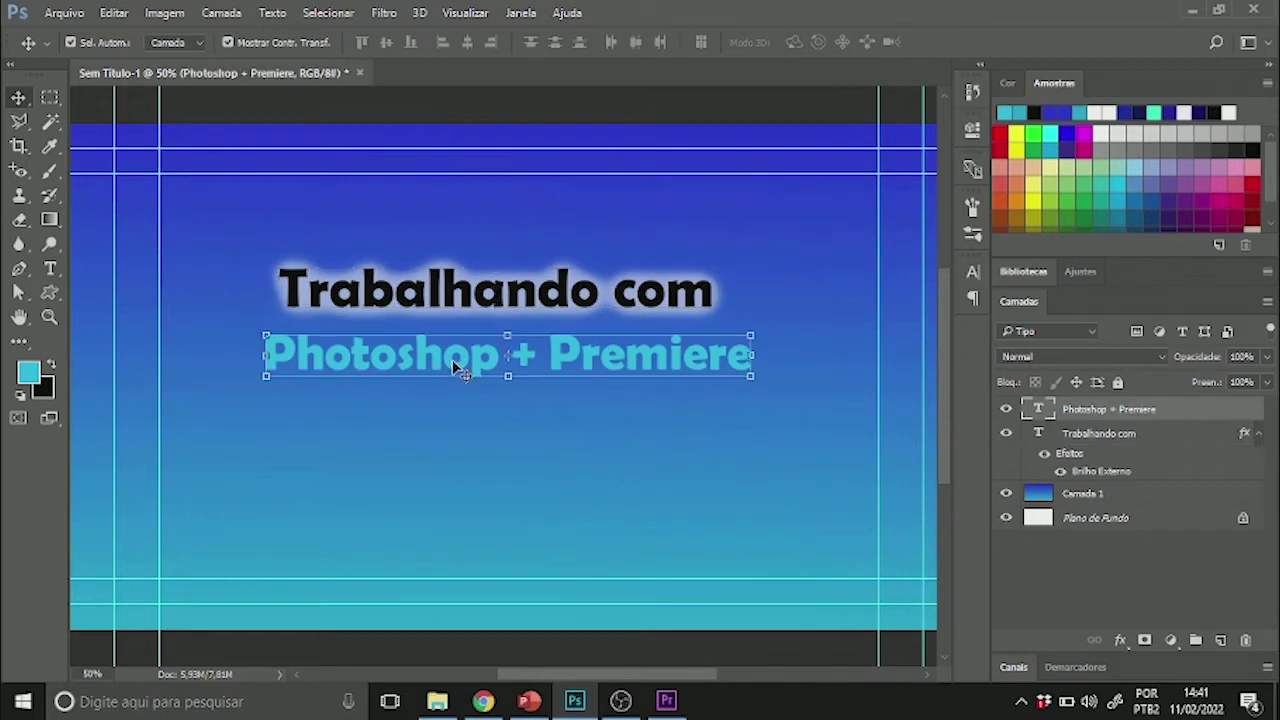
pyautogui.click(1122, 644)
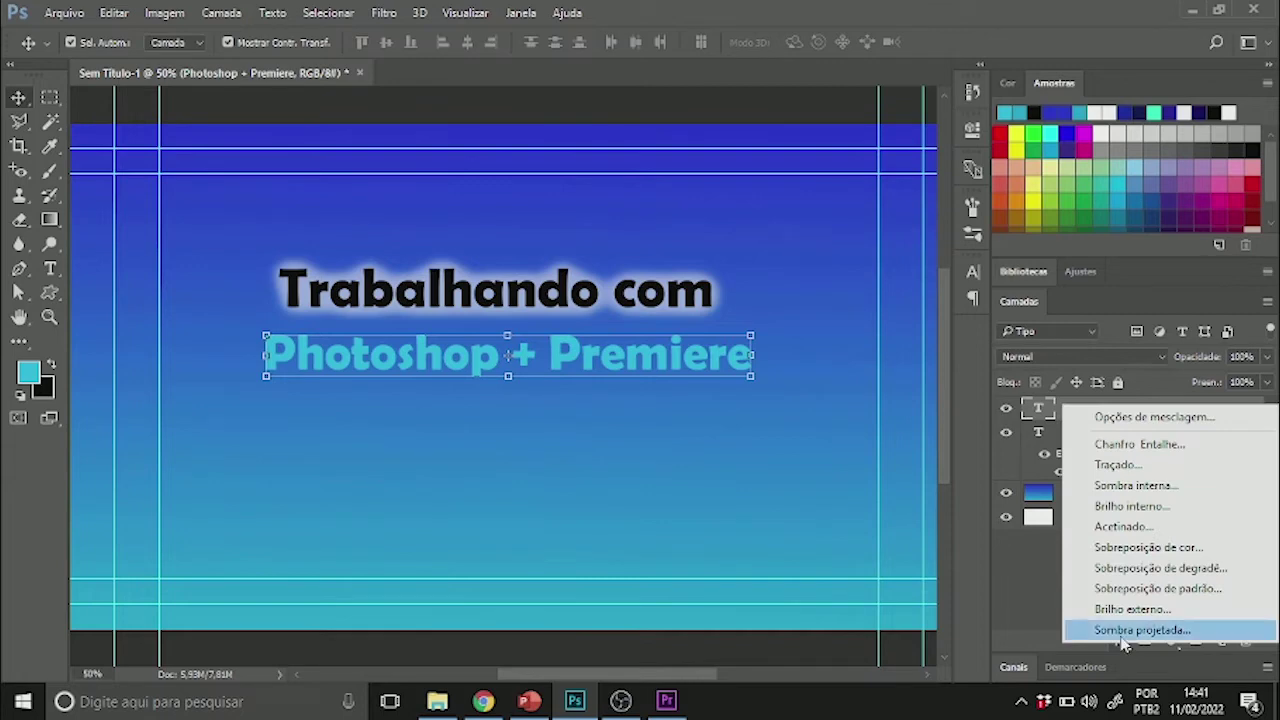
pyautogui.click(1135, 630)
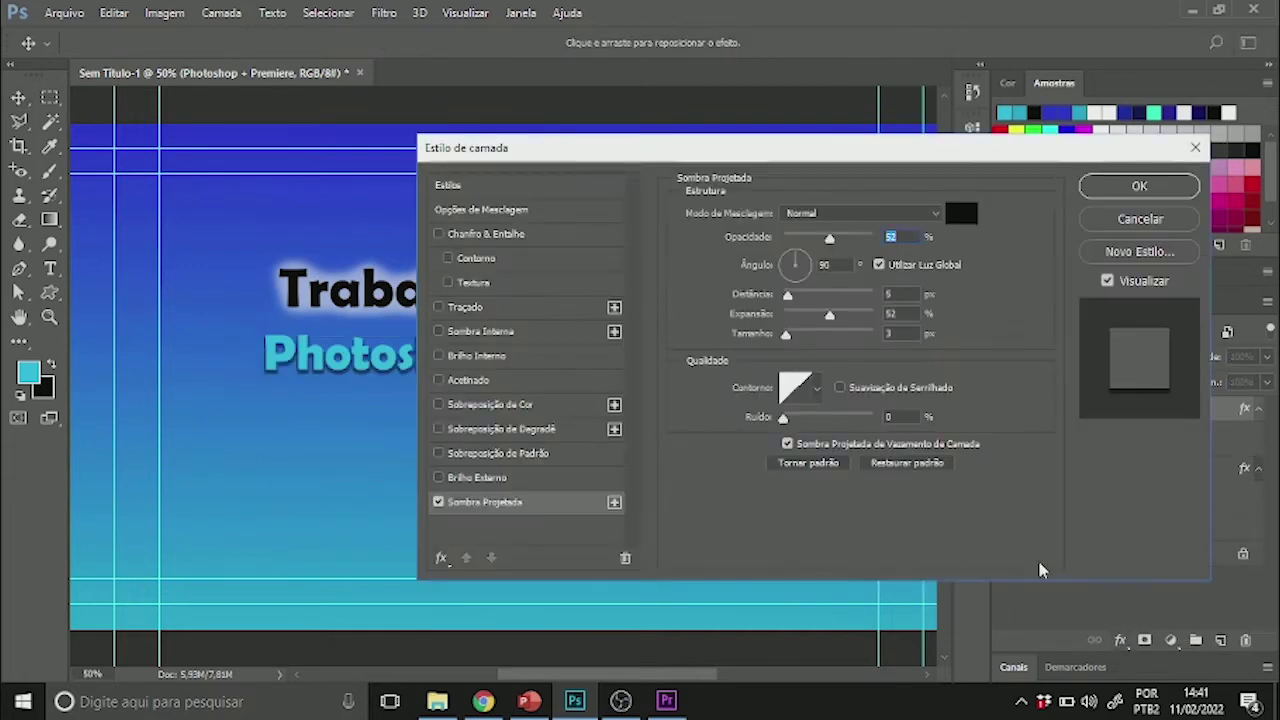
pyautogui.click(1124, 182)
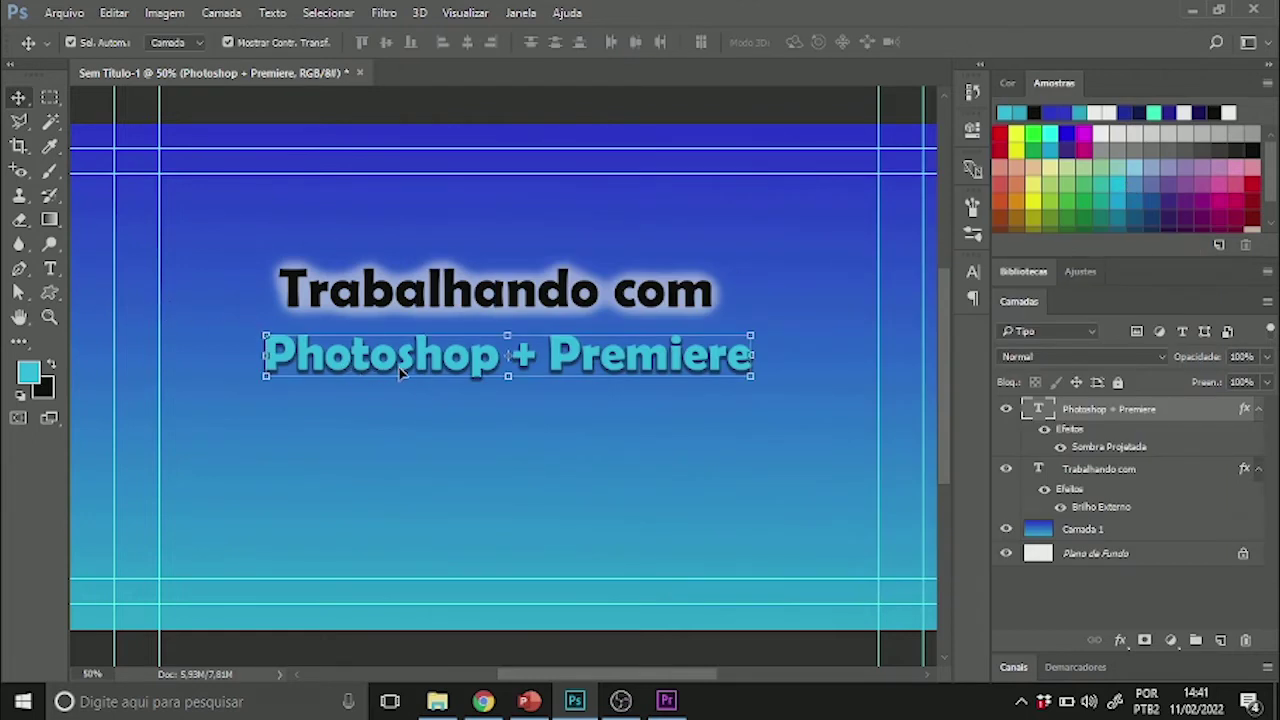
# Step: Collapse the effects lists of the "Photoshop + Premiere" and "Trabalhando com" layers
pyautogui.click(1259, 411)
pyautogui.click(1108, 436)
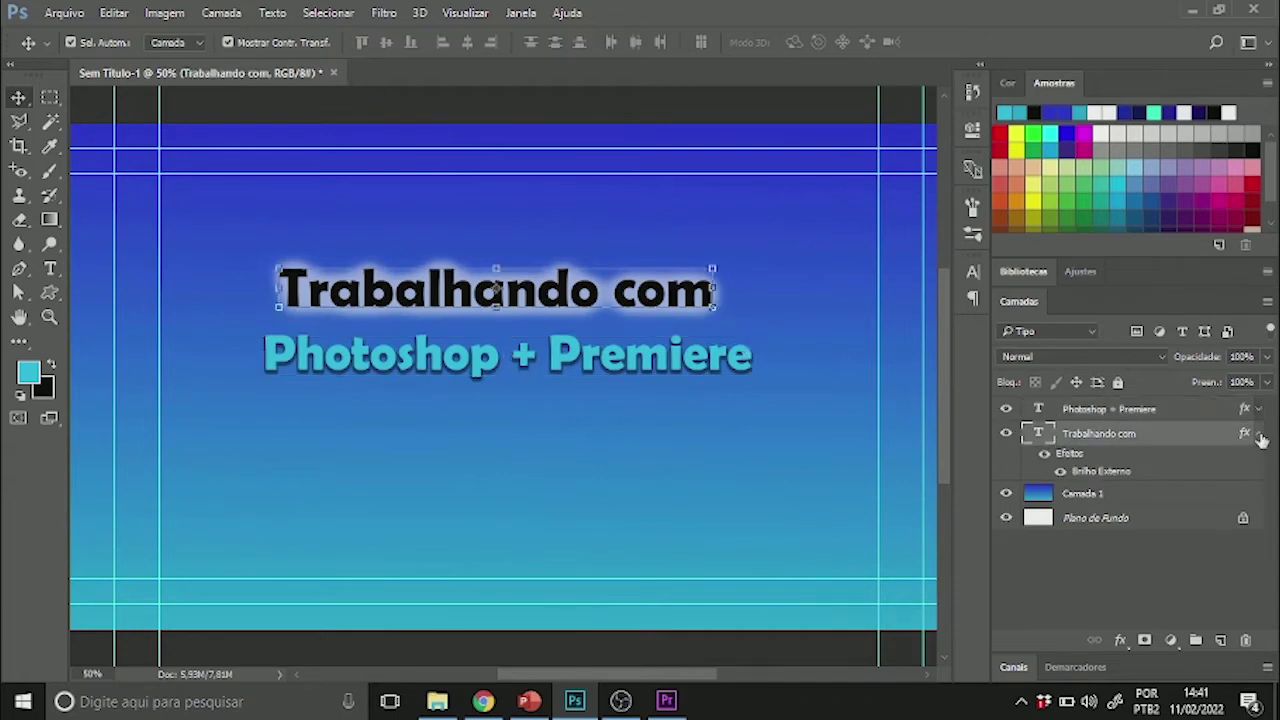
pyautogui.click(1259, 435)
# Step: Rename the gradient layer "Camada 1" as "fundo-azul"
pyautogui.click(1080, 459)
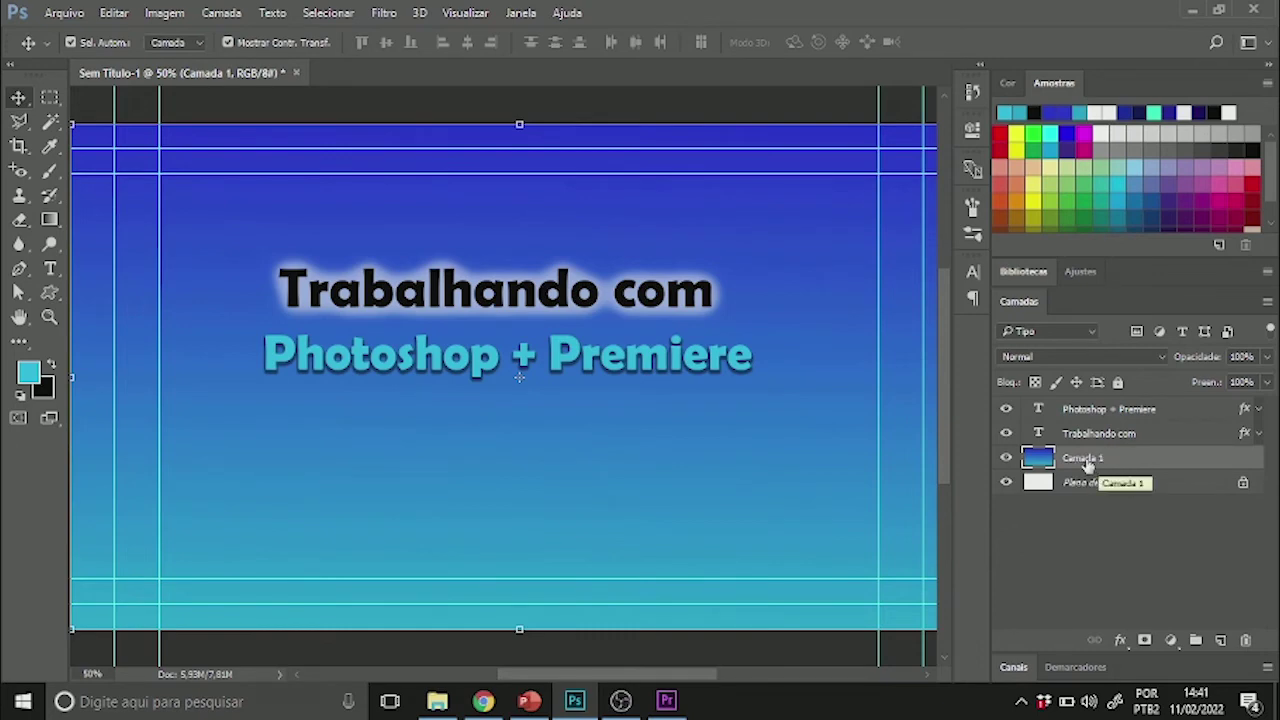
pyautogui.doubleClick(1086, 462)
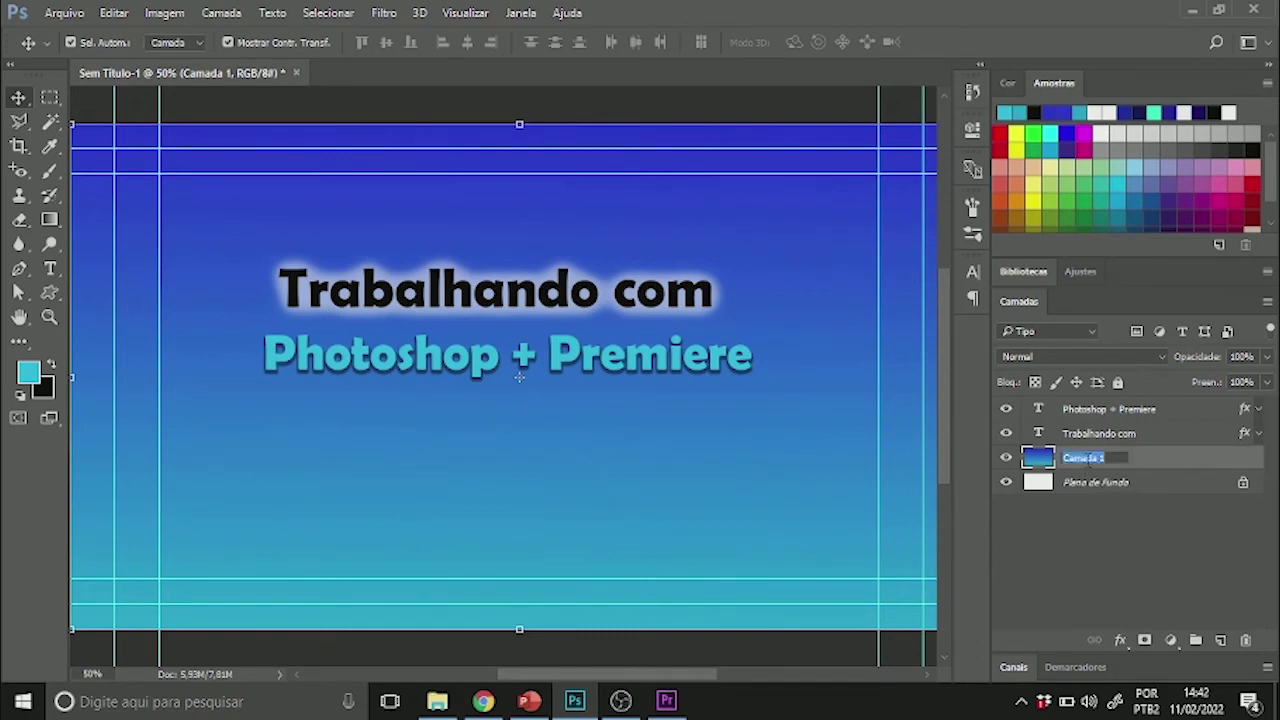
pyautogui.write('fundo-azul')
pyautogui.press('Return')
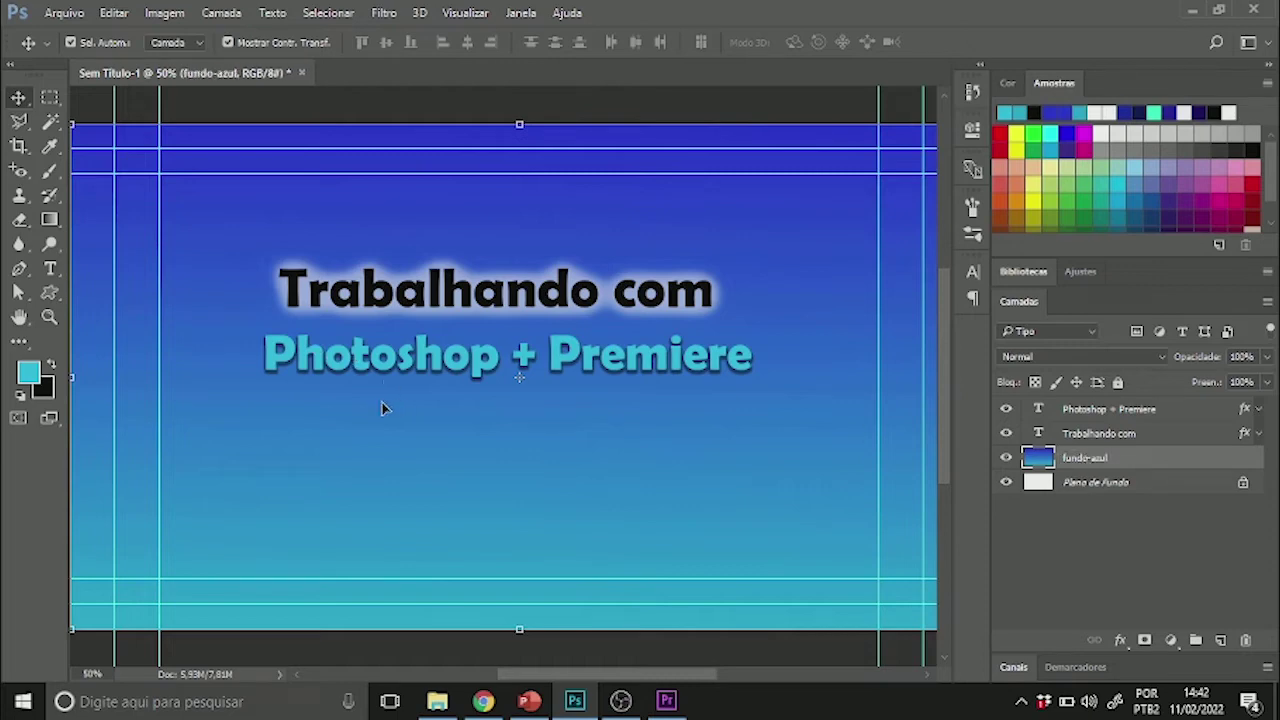
# Step: Start saving the document under a new name and delete the existing atividade1-texto.psd file from the target folder
pyautogui.click(60, 14)
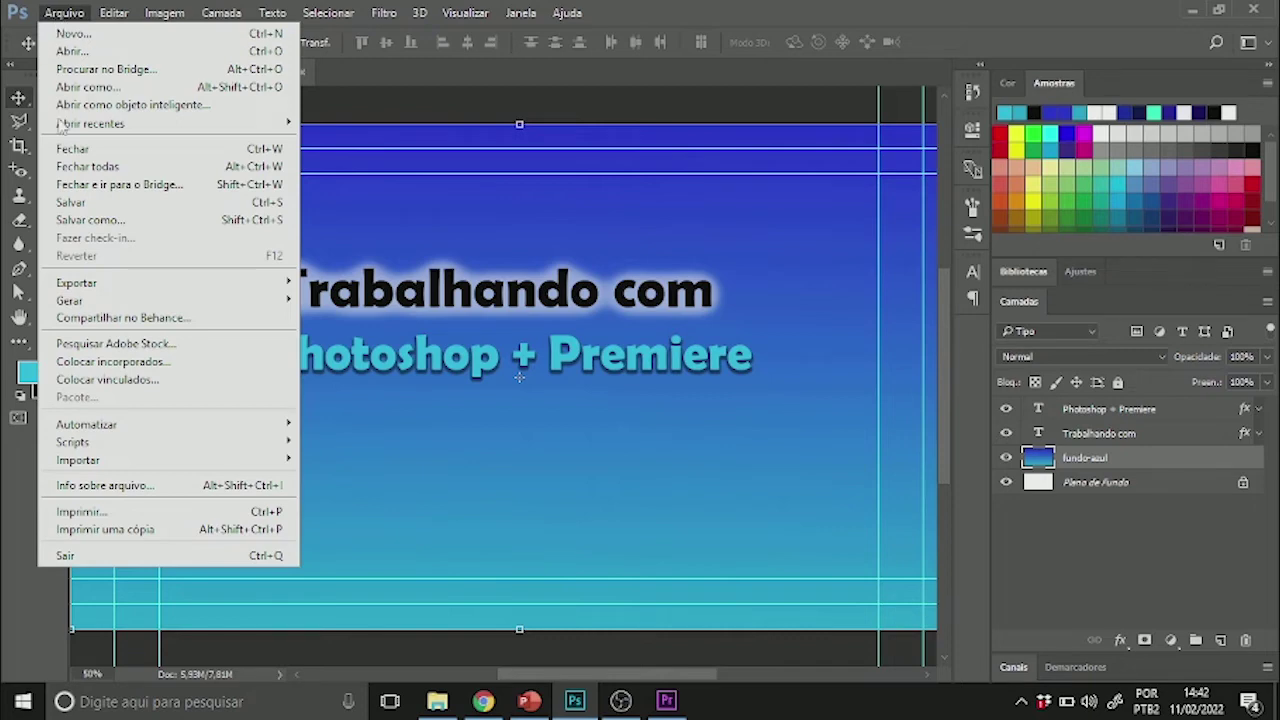
pyautogui.click(88, 219)
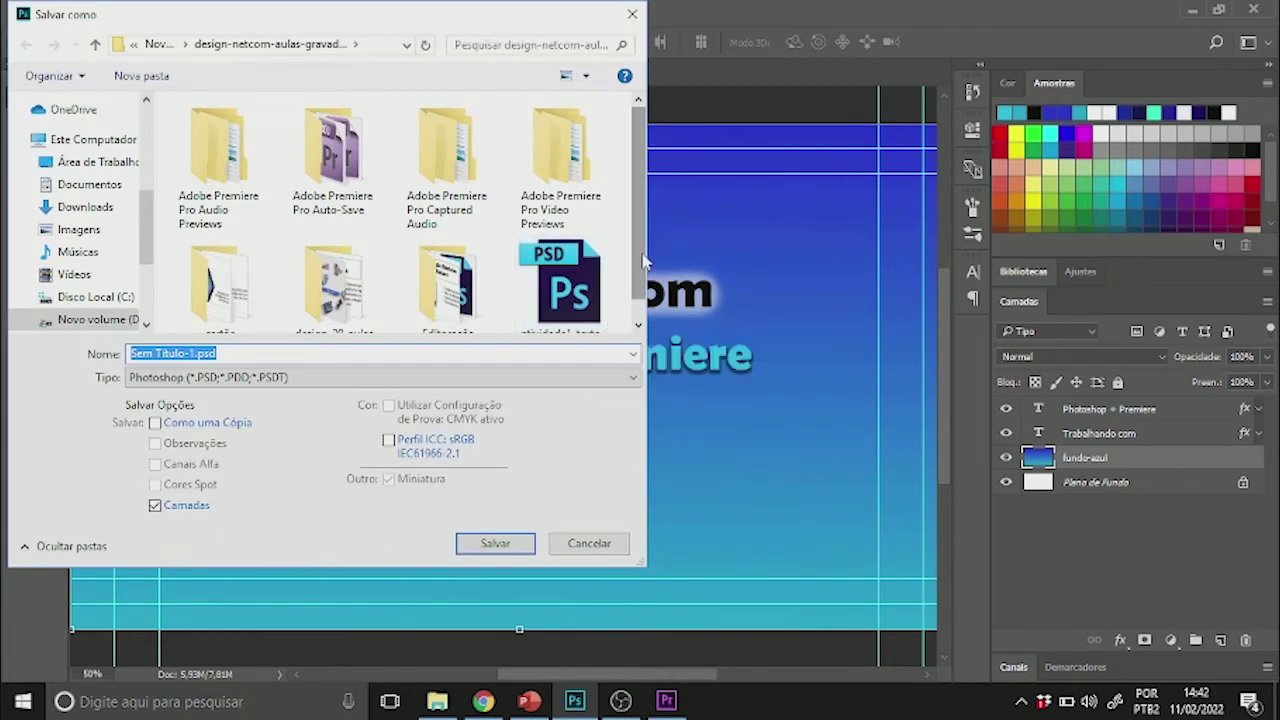
pyautogui.moveTo(638, 262); pyautogui.dragTo(645, 281)
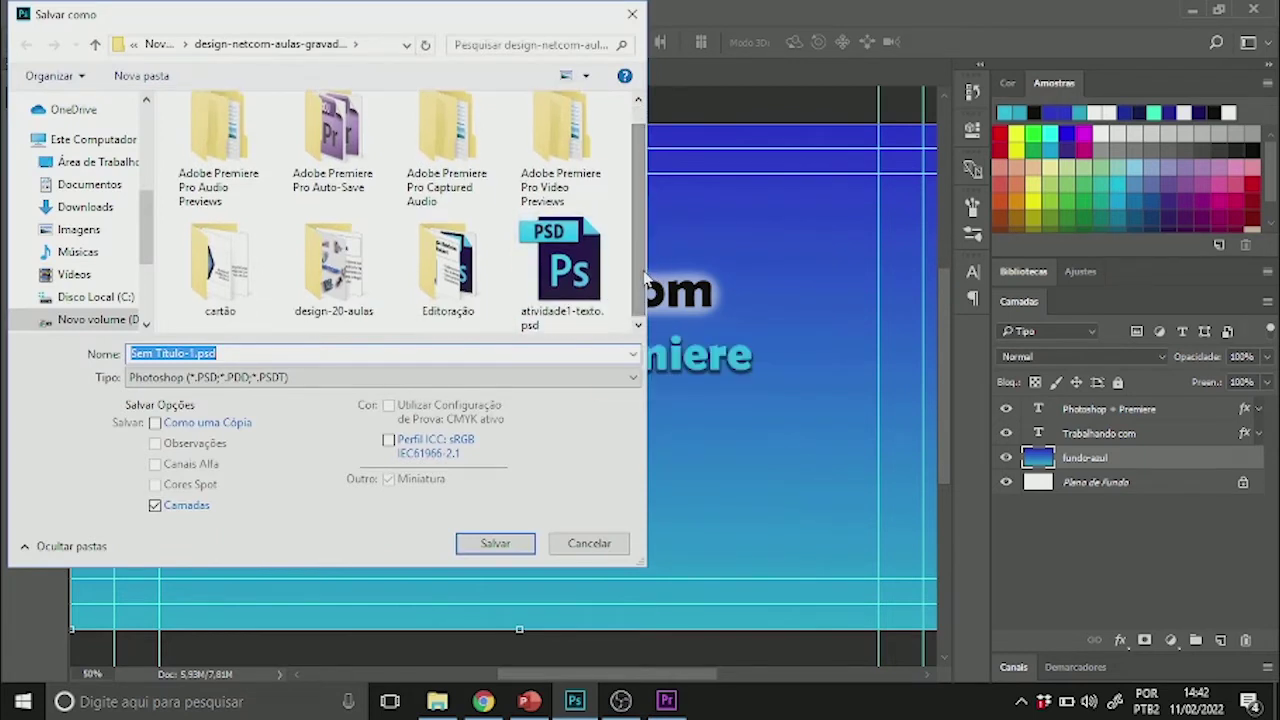
pyautogui.click(572, 266)
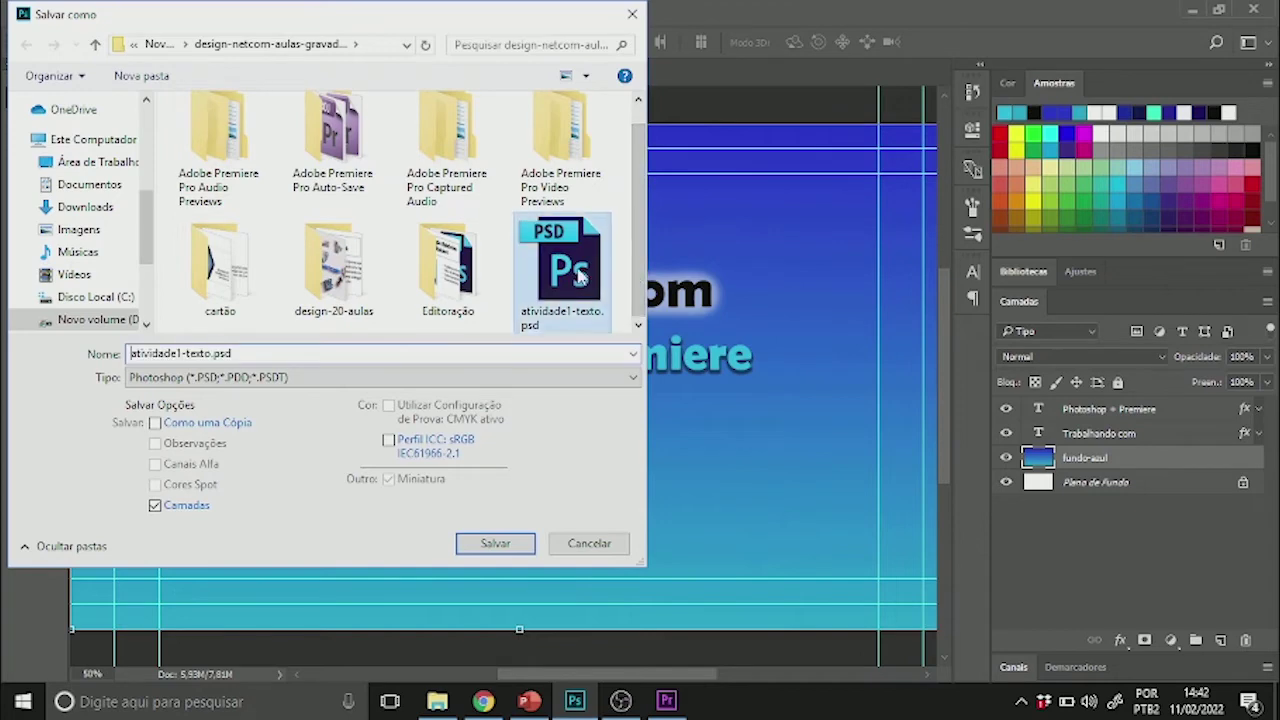
pyautogui.rightClick(577, 270)
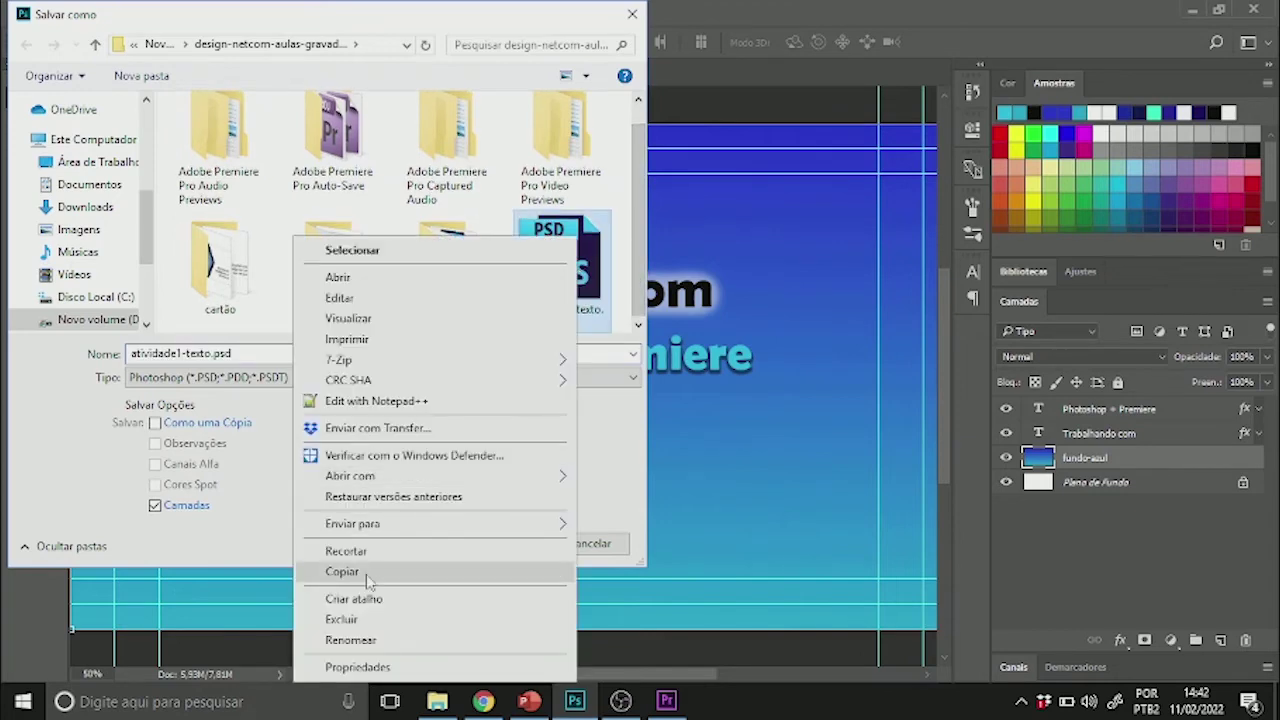
pyautogui.click(369, 619)
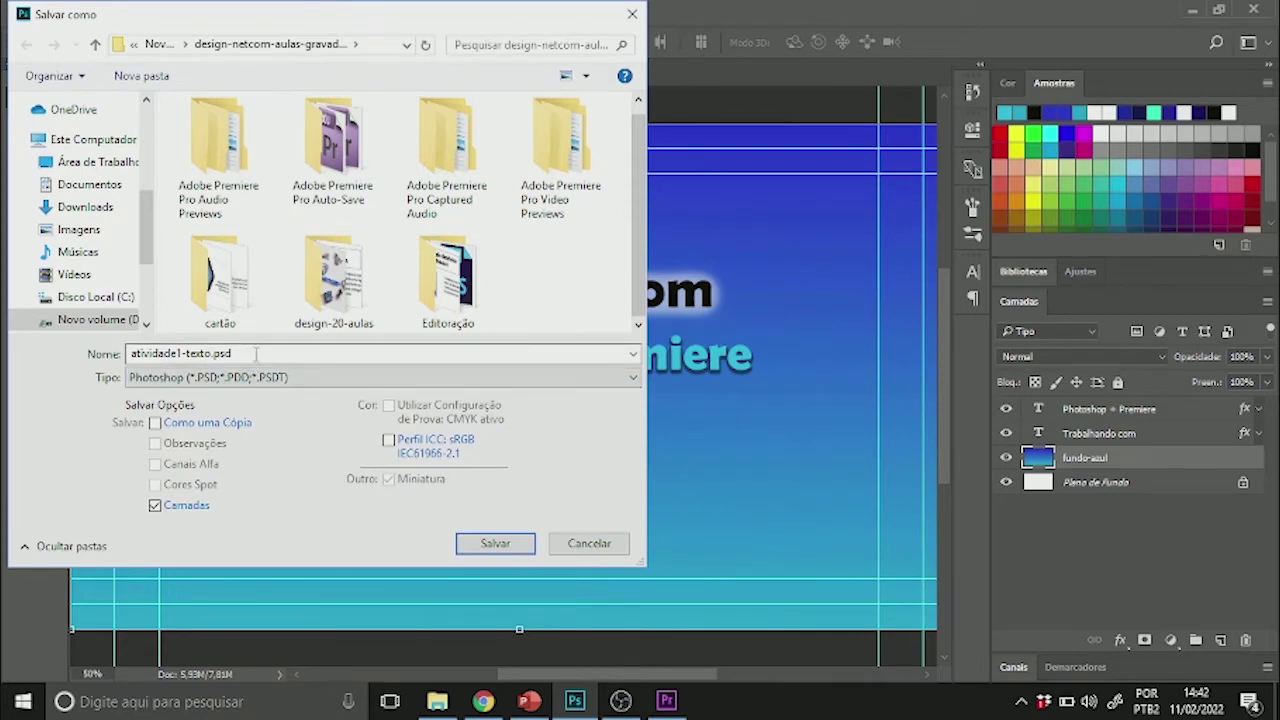
# Step: Save the document in Photoshop format as "atividade1-texto" with maximized compatibility
pyautogui.moveTo(256, 357); pyautogui.dragTo(5, 334)
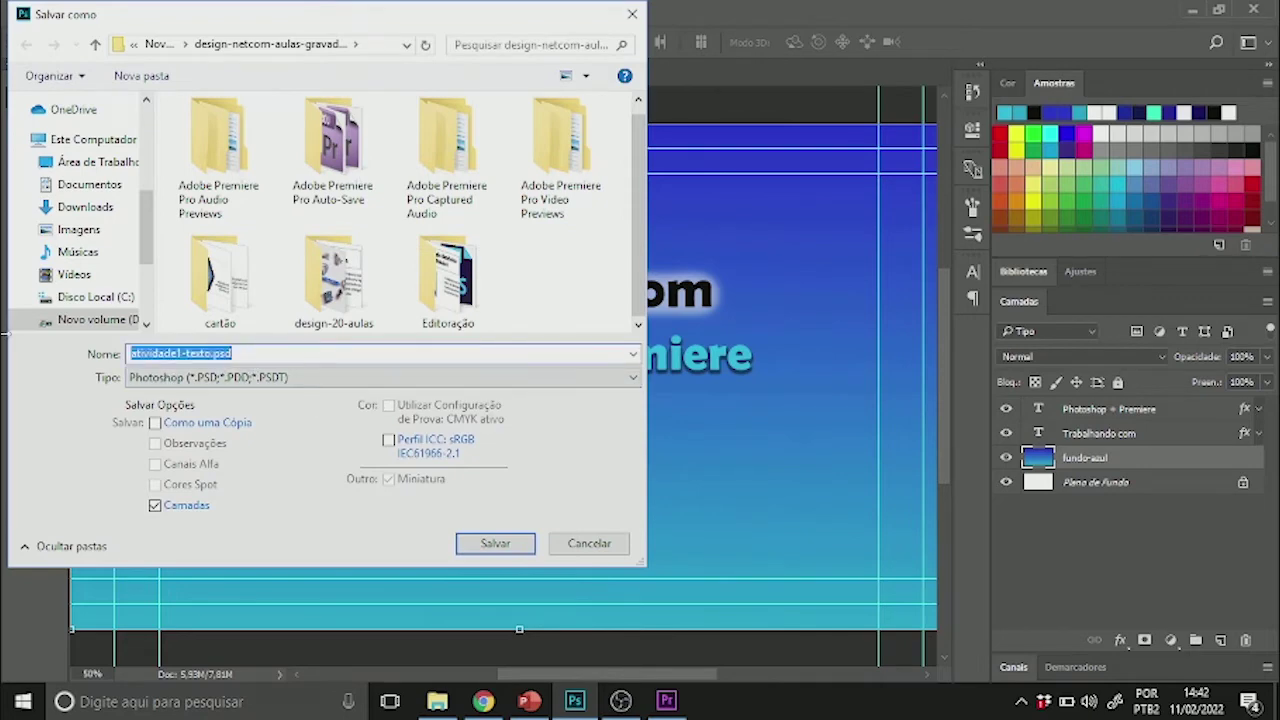
pyautogui.write('atividade')
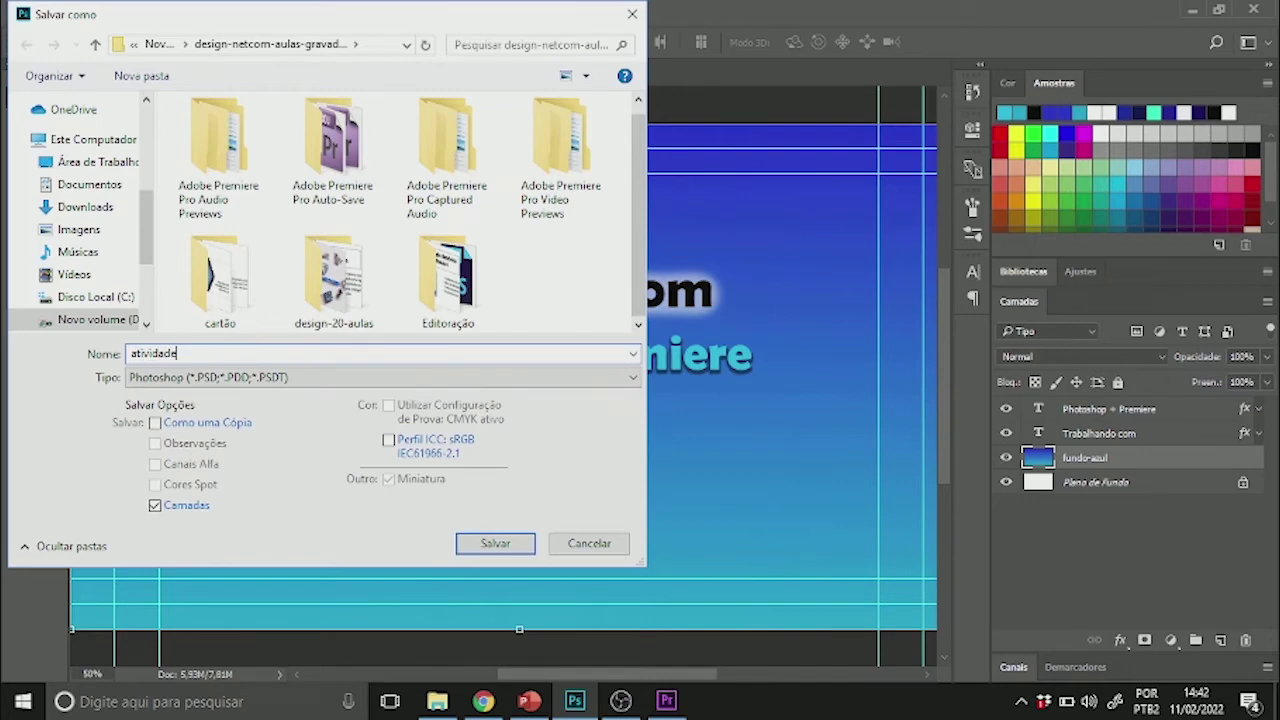
pyautogui.write('1-texto')
pyautogui.click(514, 549)
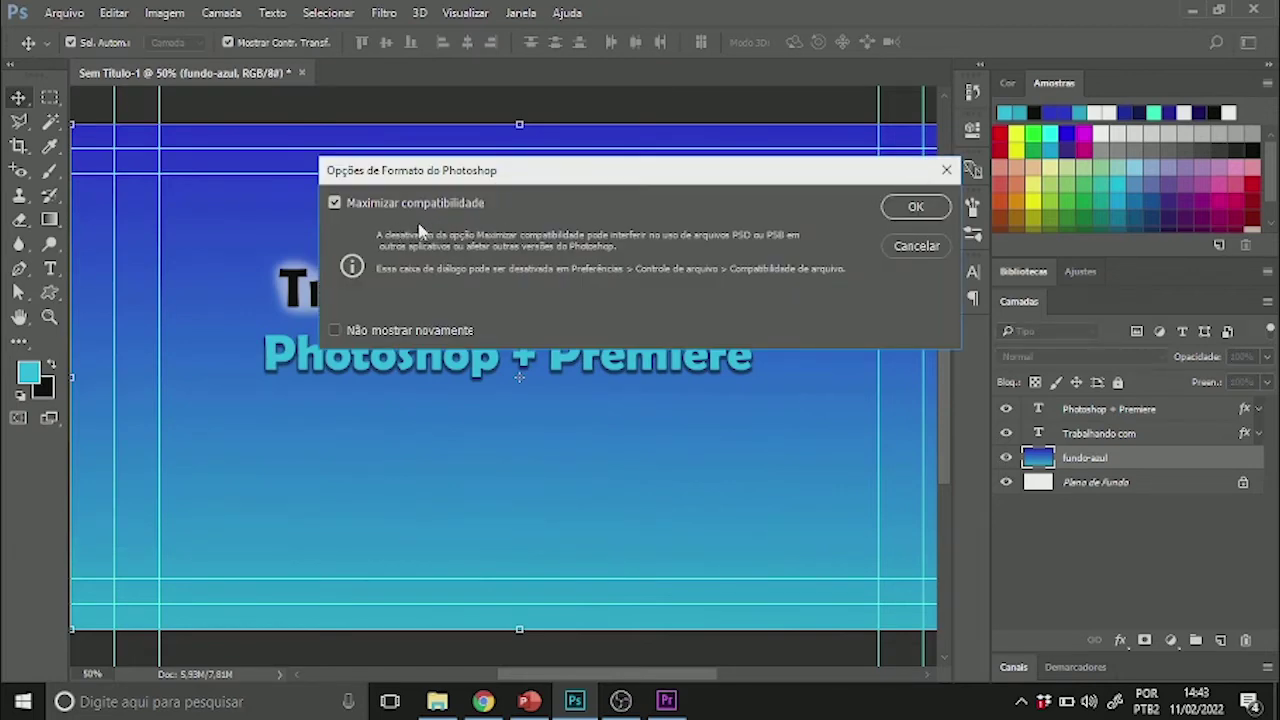
pyautogui.click(916, 208)
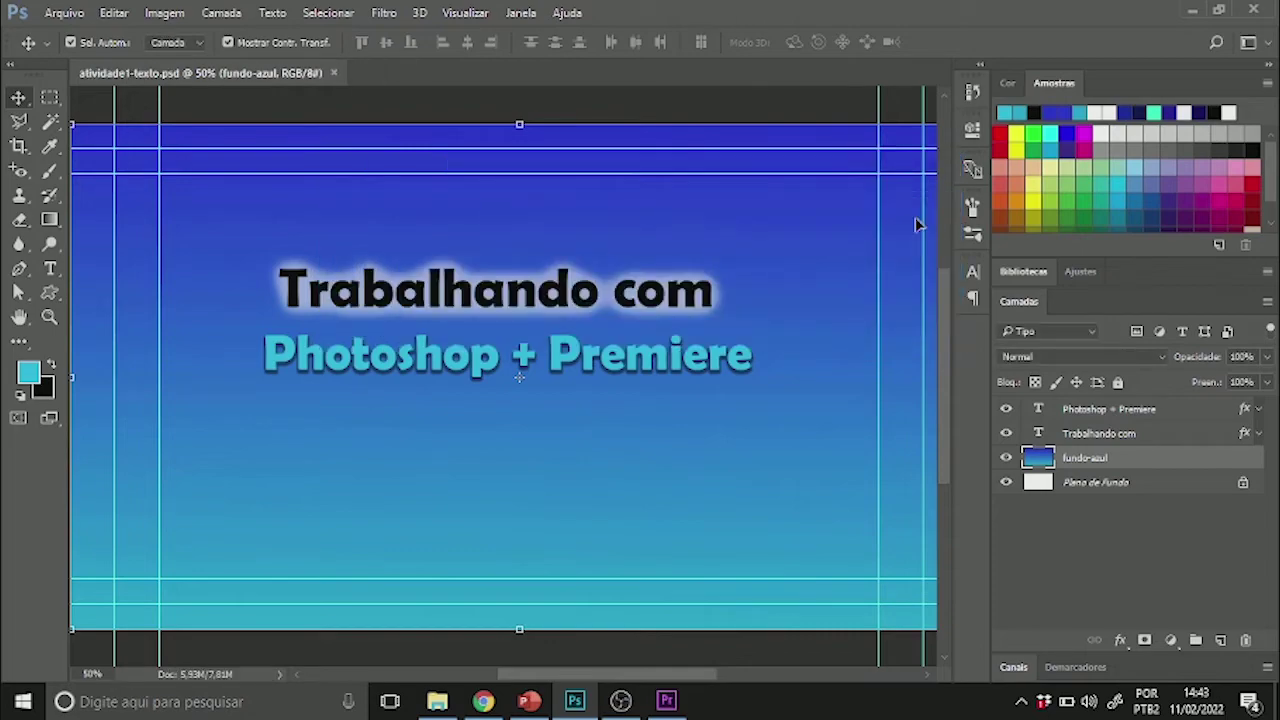
# Step: Switch to Premiere Pro and create a new project named "Sem título" in D:\design-netcom-aulas-gravadas, replacing the existing project
pyautogui.click(666, 700)
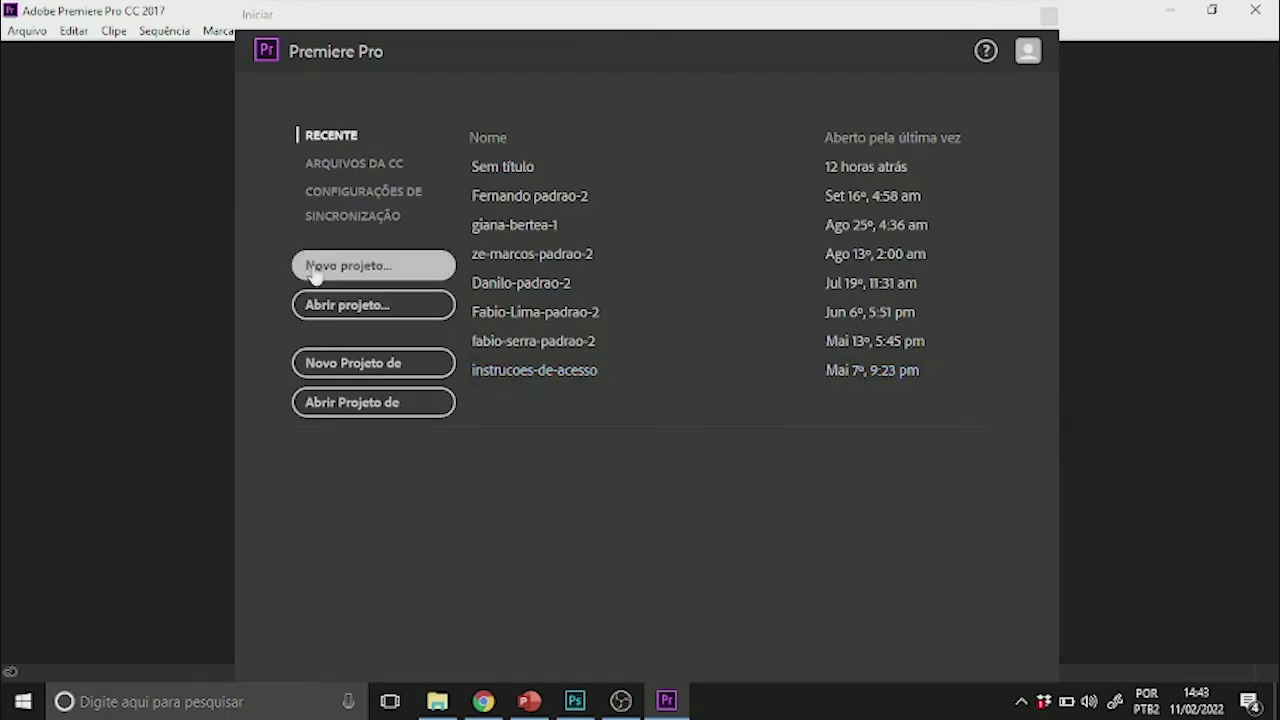
pyautogui.click(373, 265)
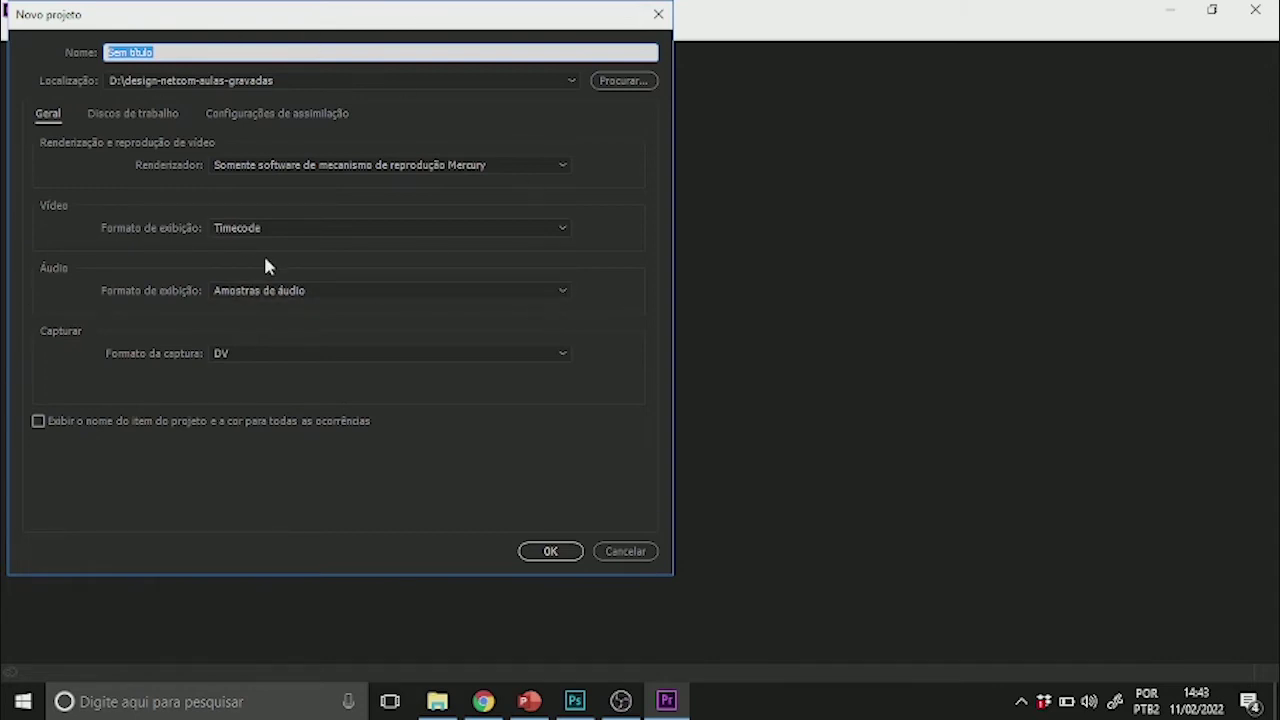
pyautogui.click(530, 551)
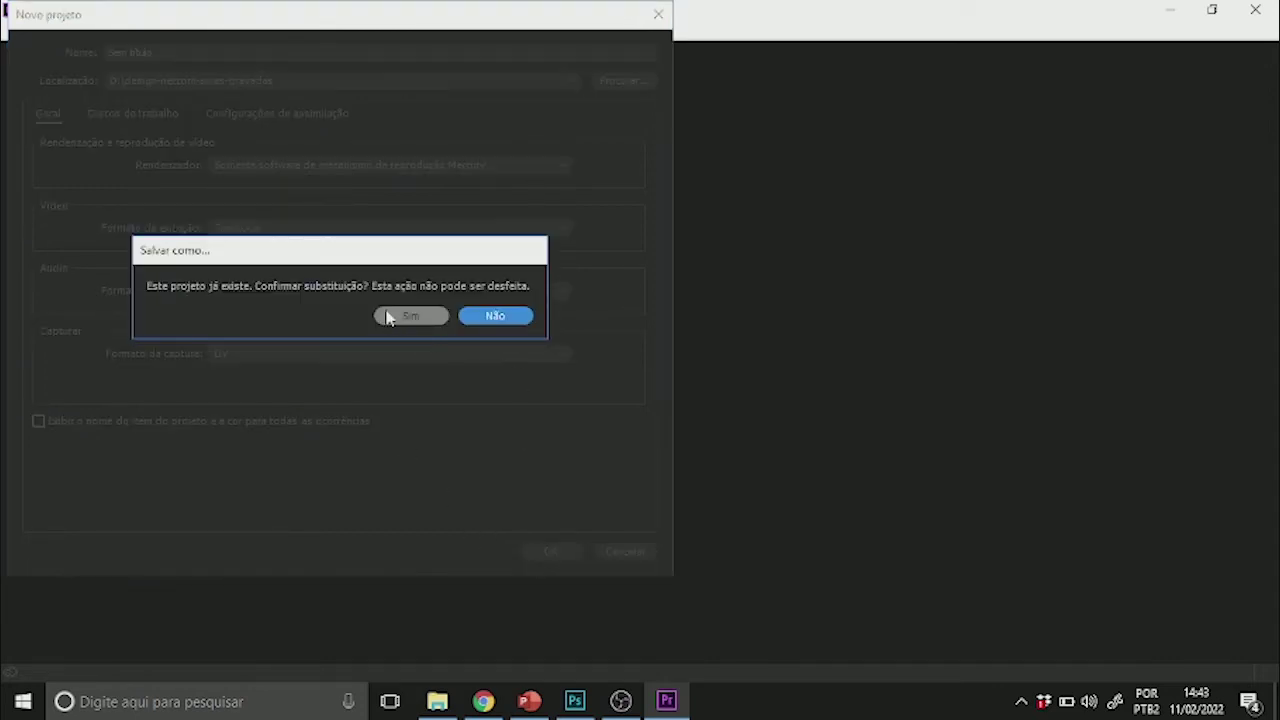
pyautogui.click(389, 316)
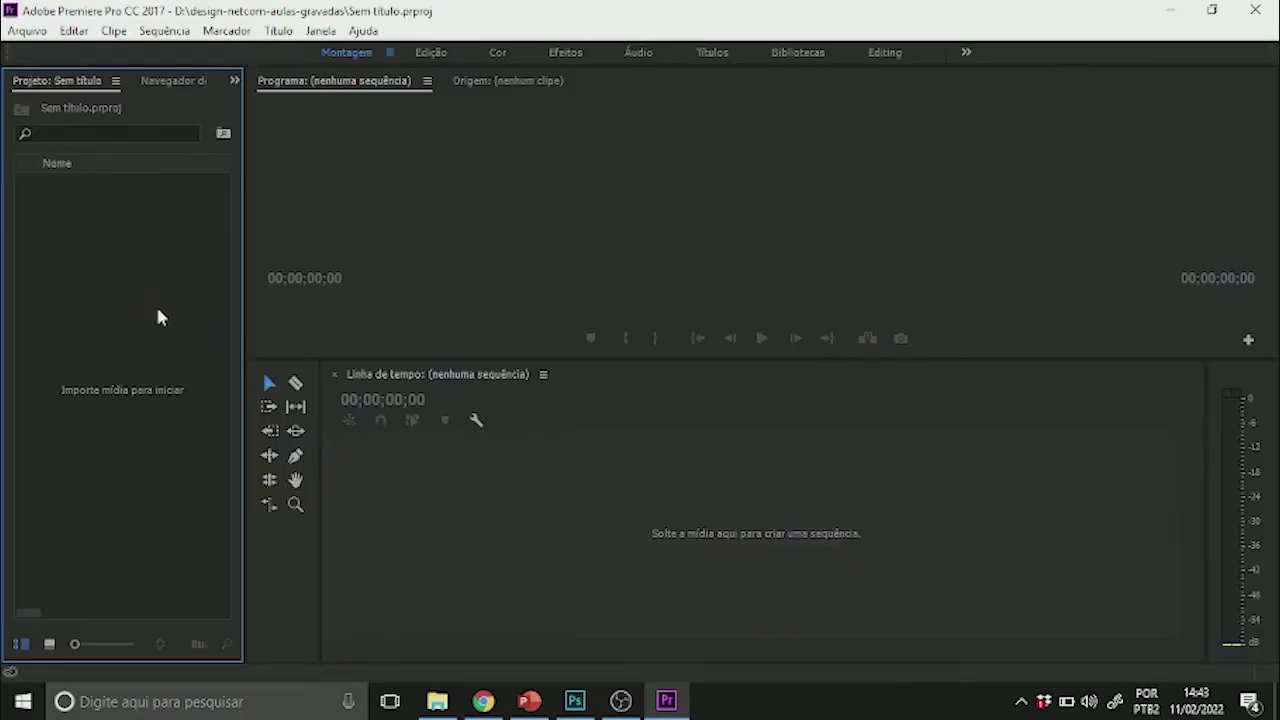
# Step: Start importing atividade1-texto.psd from the design-netcom-aulas-gravadas folder into the project
pyautogui.doubleClick(175, 314)
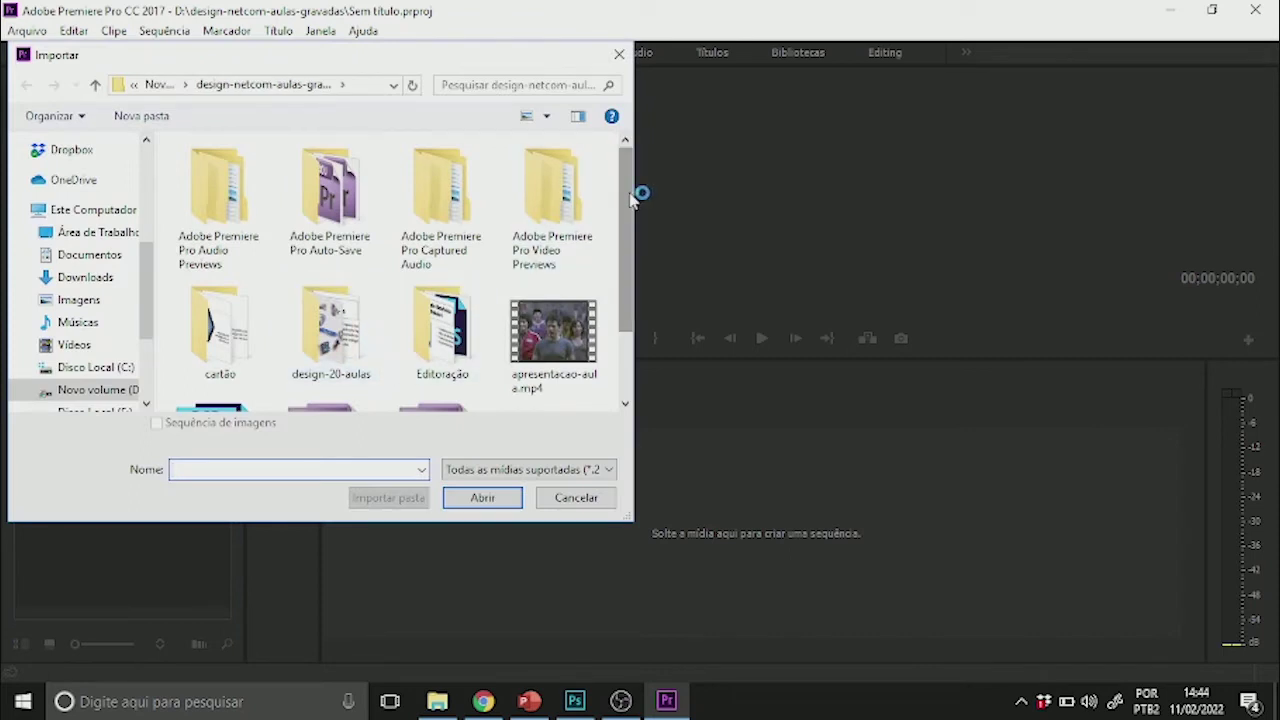
pyautogui.scroll(-2, 636, 275)
pyautogui.click(220, 340)
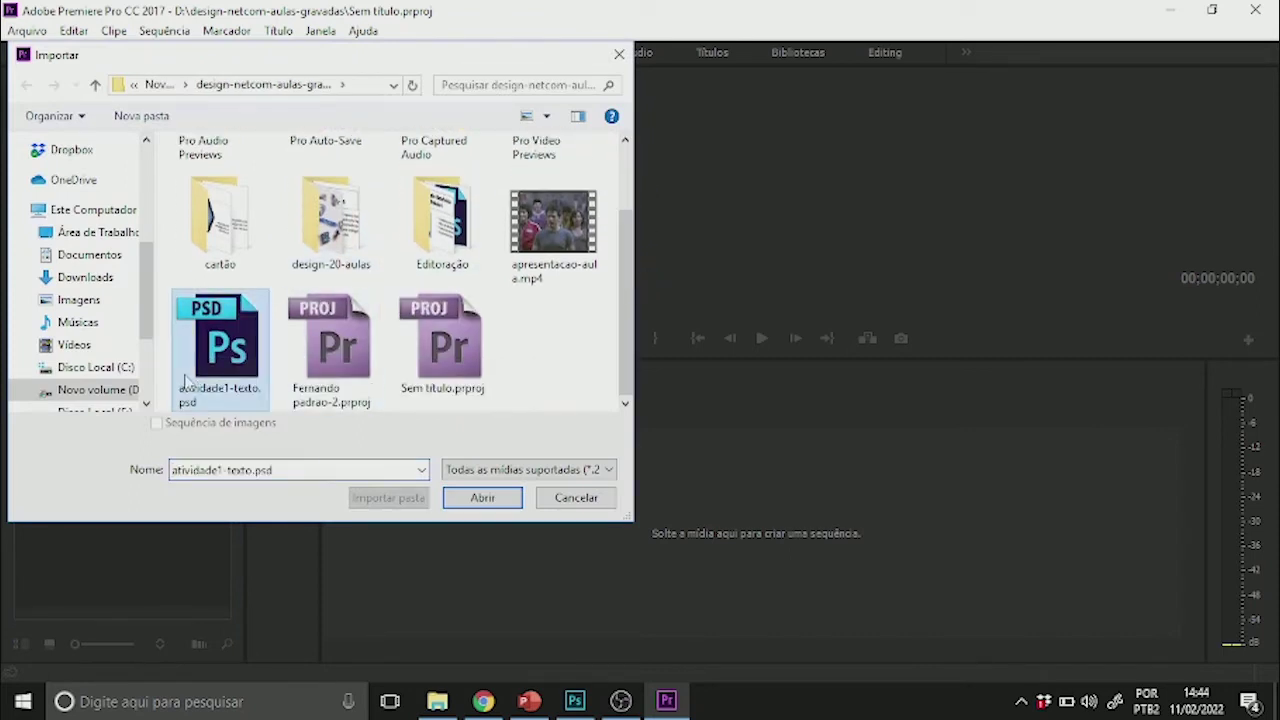
pyautogui.click(481, 499)
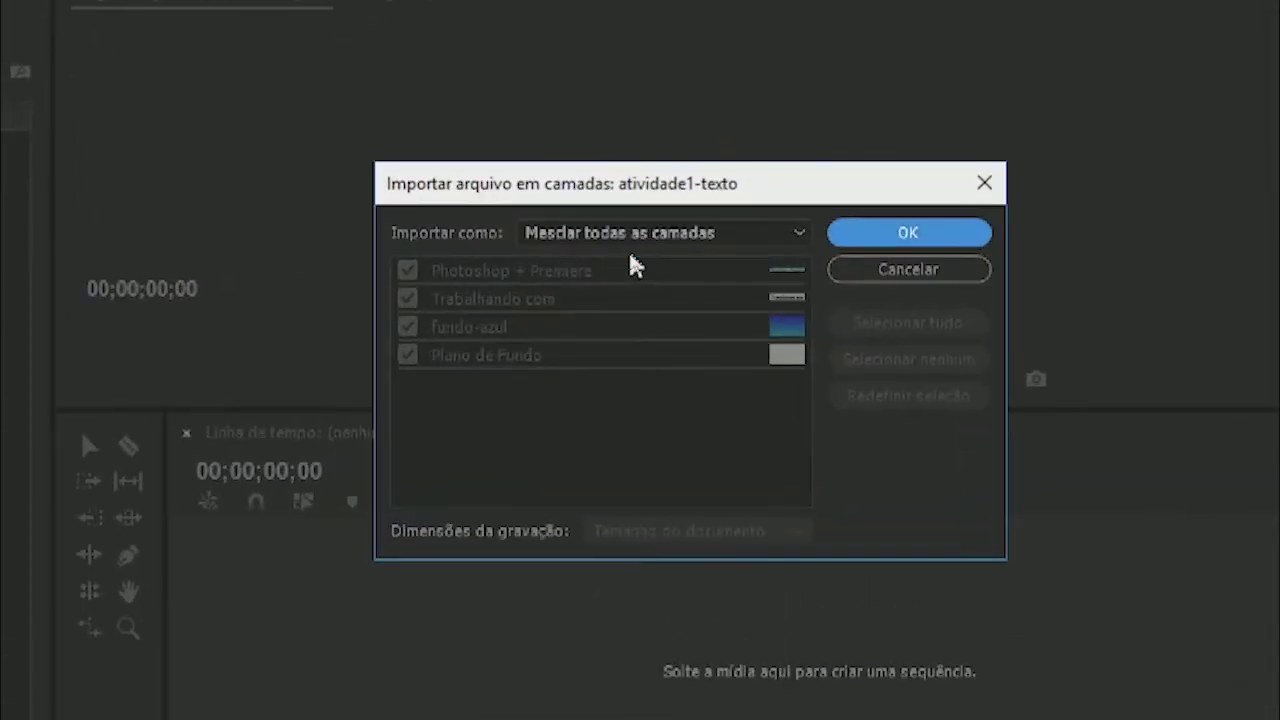
# Step: Try the Camadas mescladas import option, excluding and re-including the Photoshop + Premiere layer
pyautogui.click(640, 230)
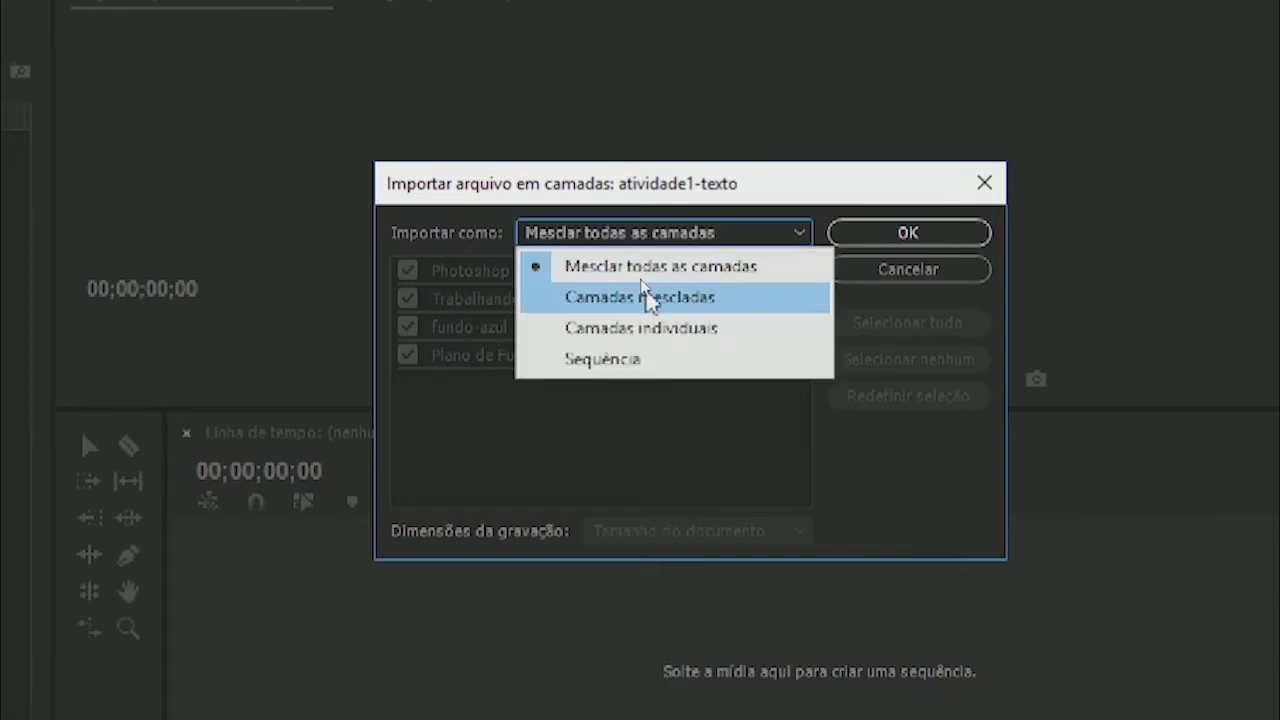
pyautogui.click(648, 298)
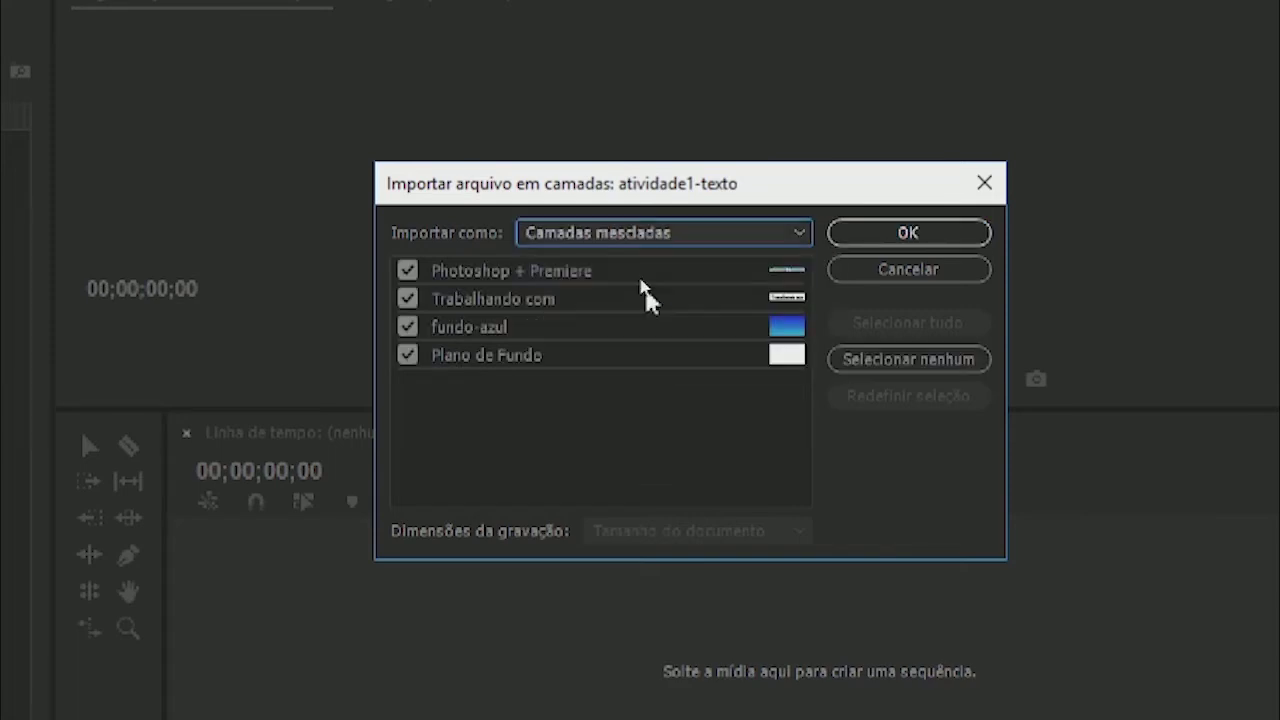
pyautogui.click(407, 271)
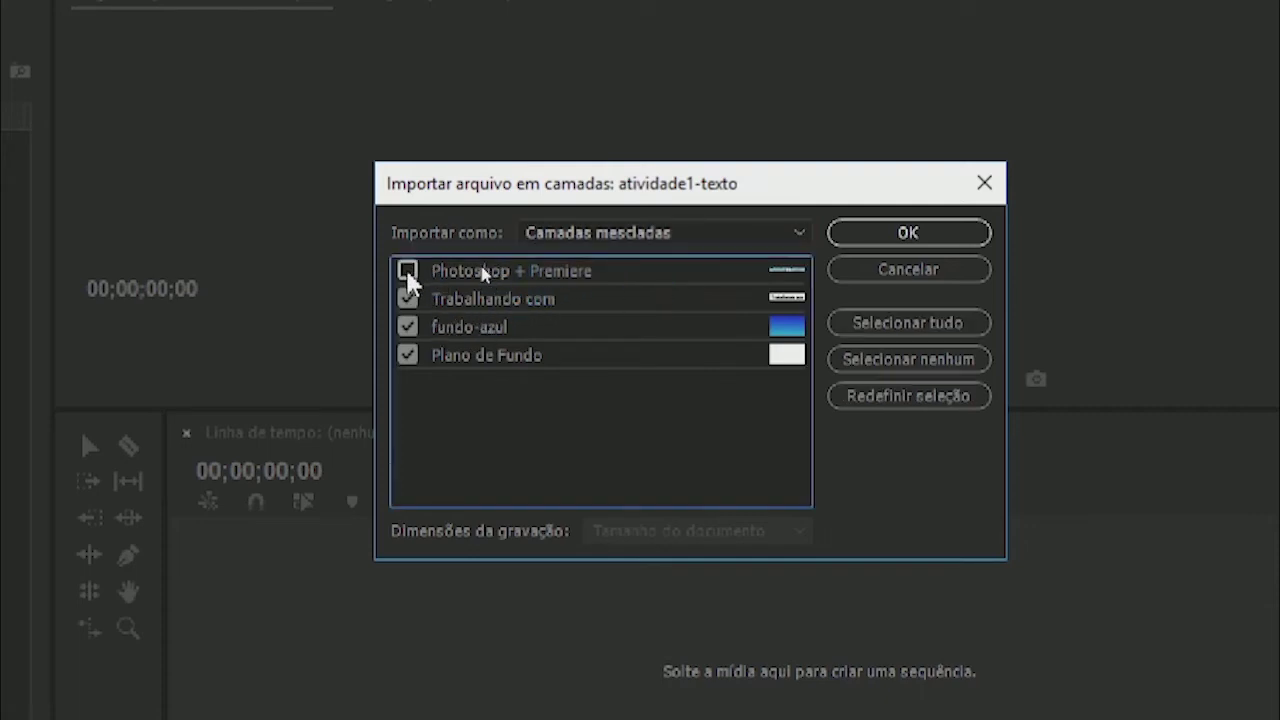
pyautogui.click(407, 272)
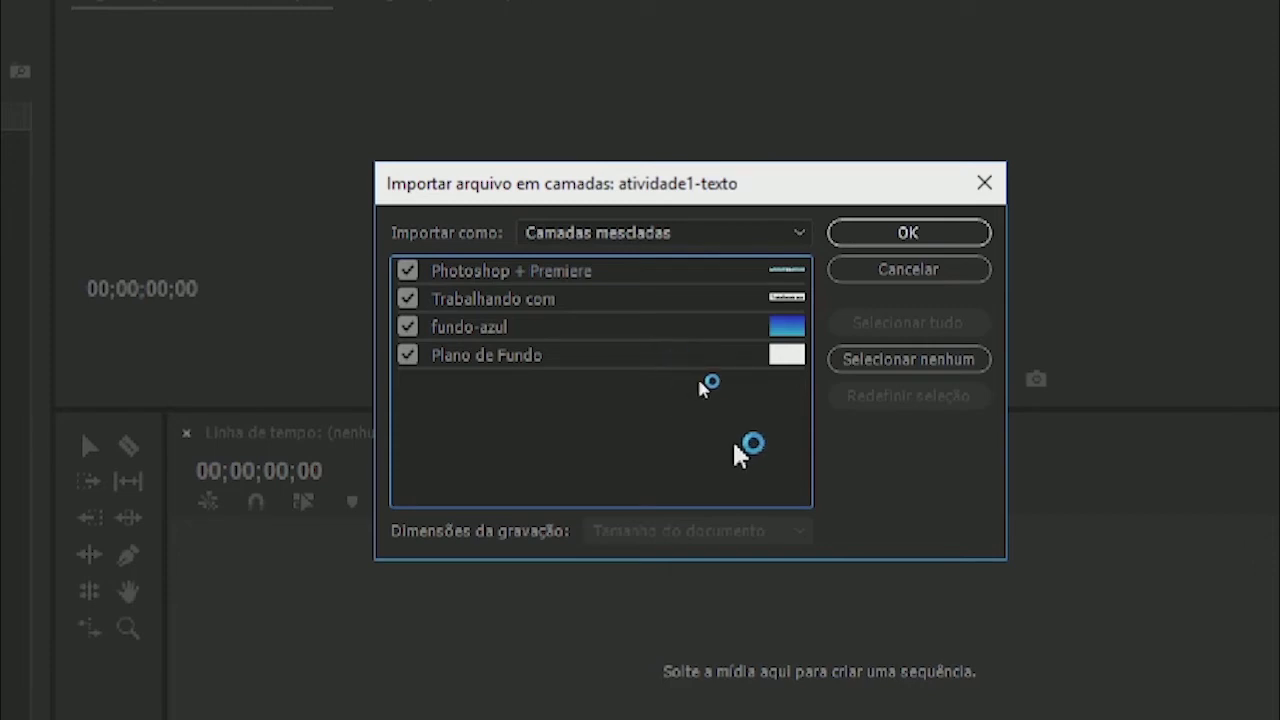
# Step: Try the Camadas individuais import option, excluding and re-including the two text layers and the fundo-azul layer
pyautogui.click(757, 242)
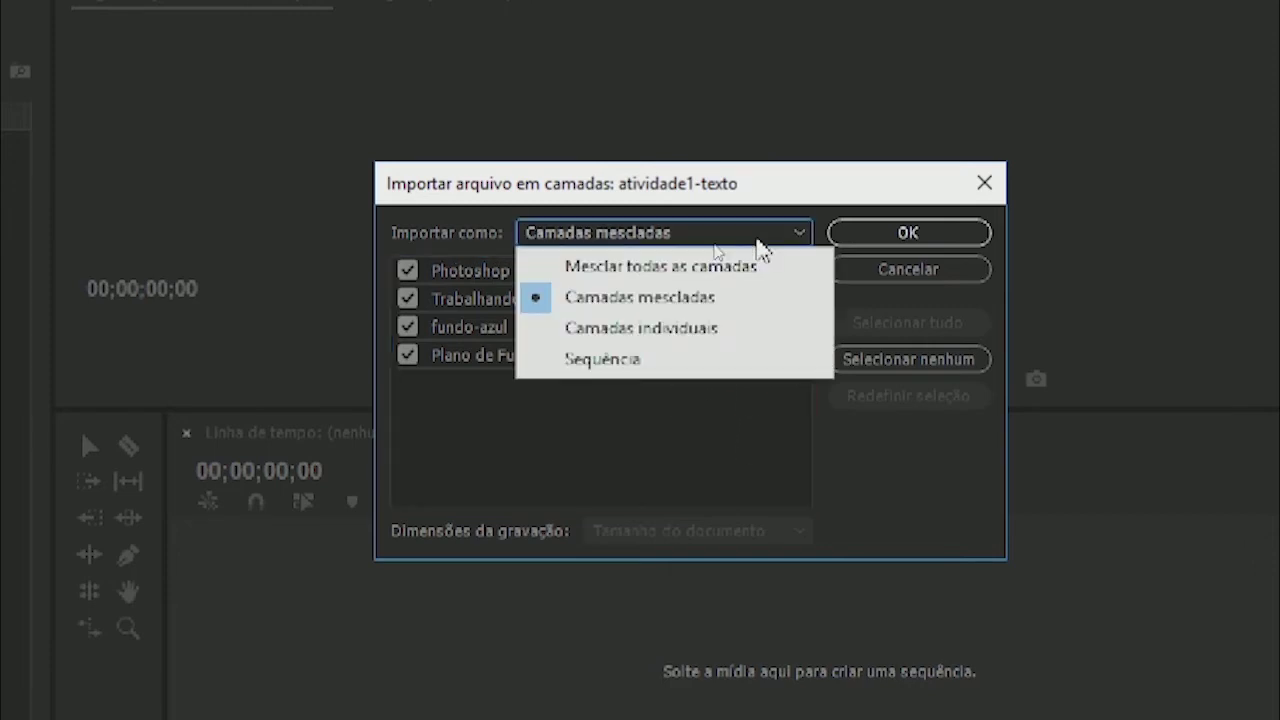
pyautogui.click(672, 328)
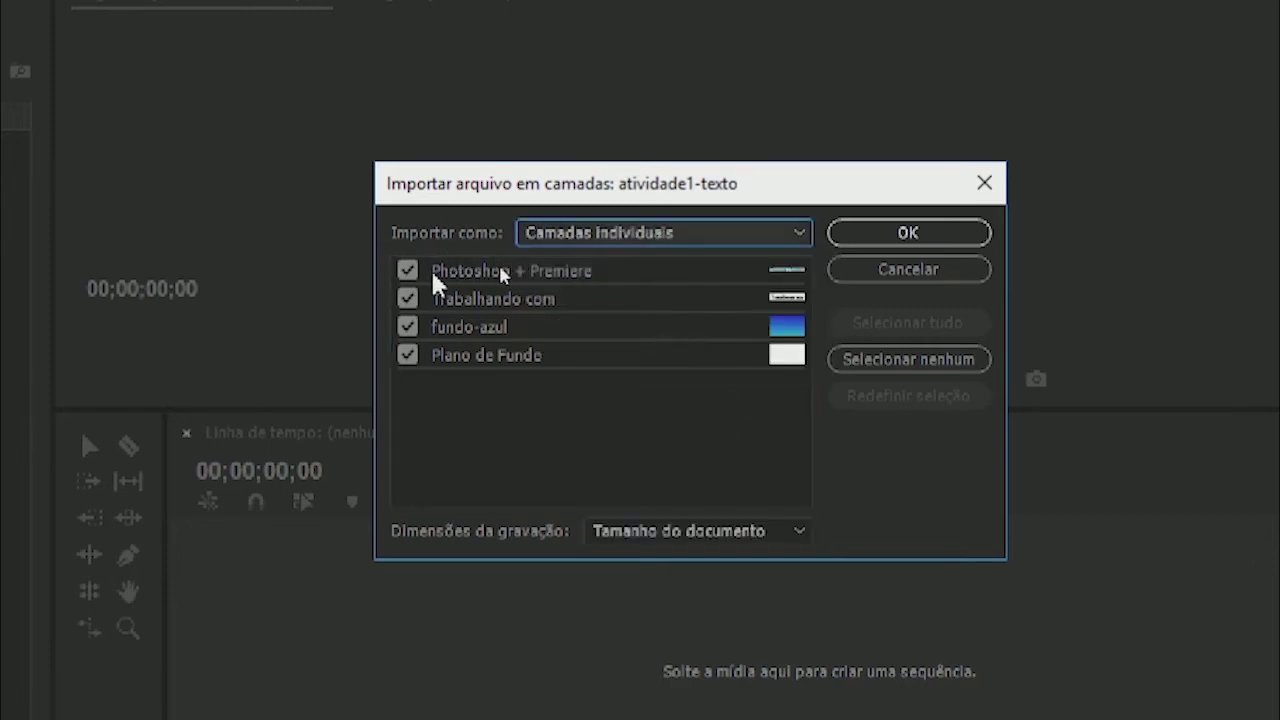
pyautogui.click(407, 271)
pyautogui.click(408, 298)
pyautogui.click(408, 326)
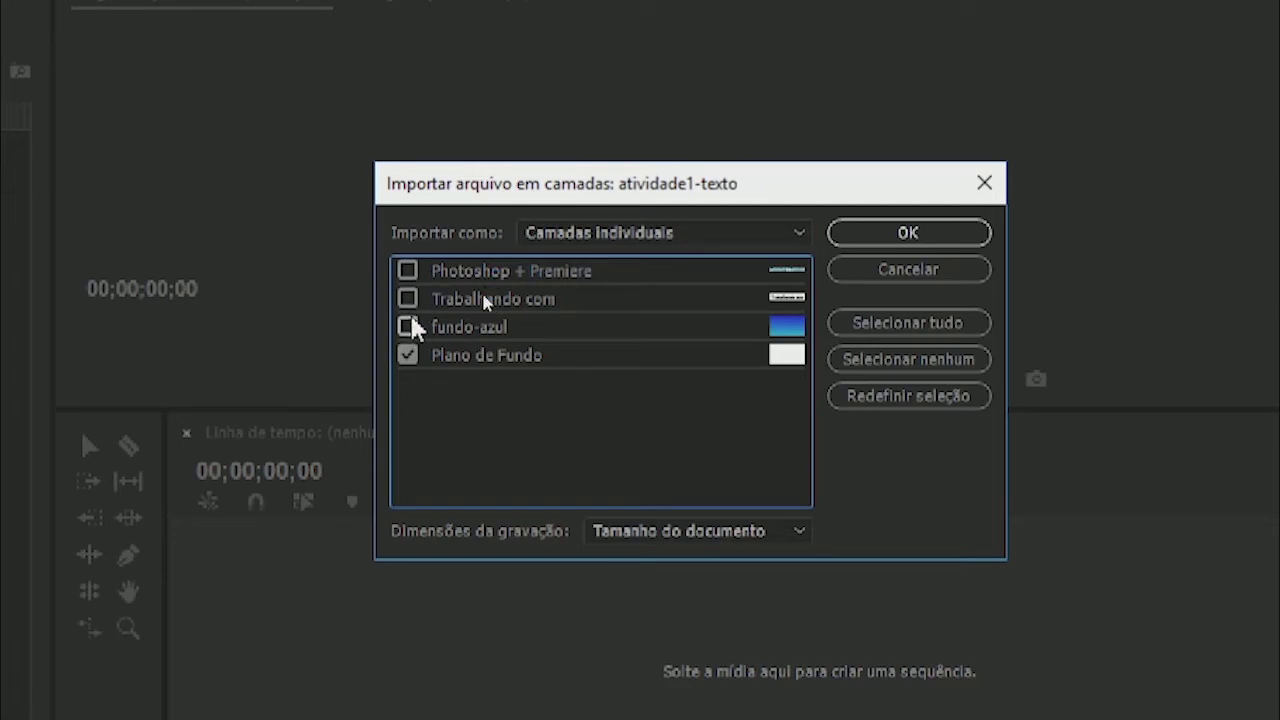
pyautogui.click(408, 296)
pyautogui.click(408, 272)
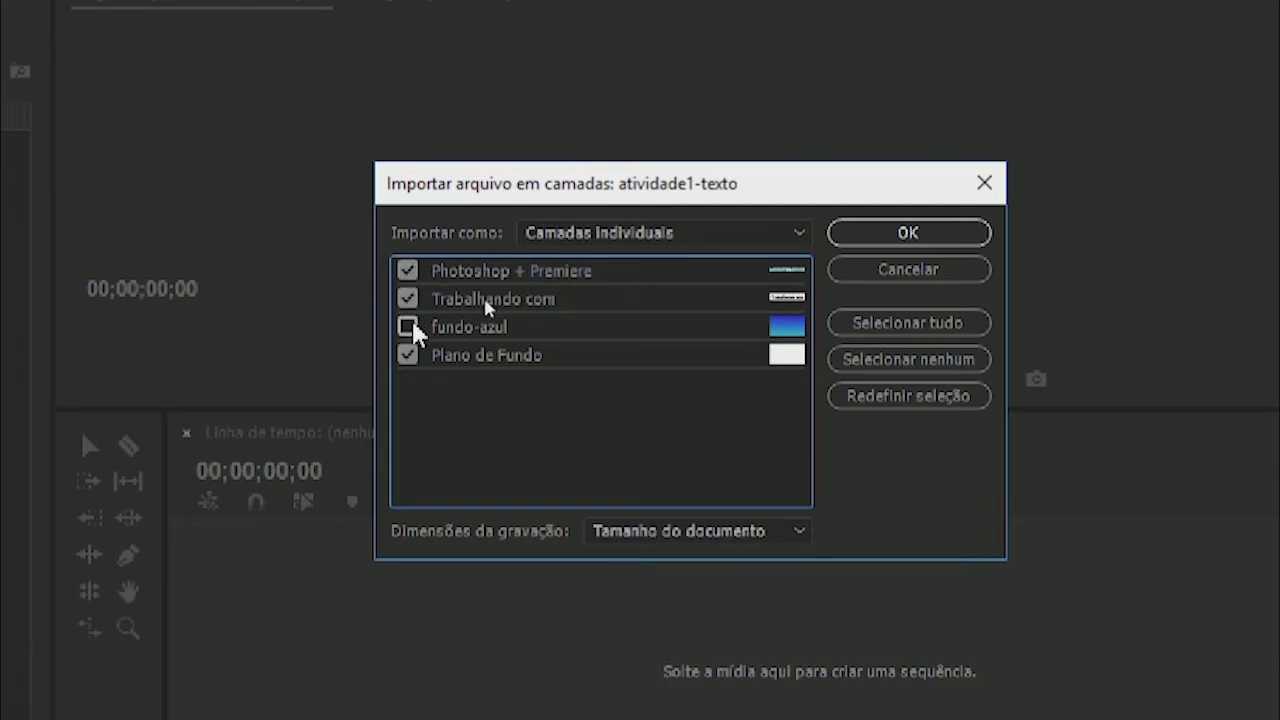
pyautogui.click(407, 326)
# Step: Import the layered file as Sequência with all four layers included
pyautogui.click(582, 248)
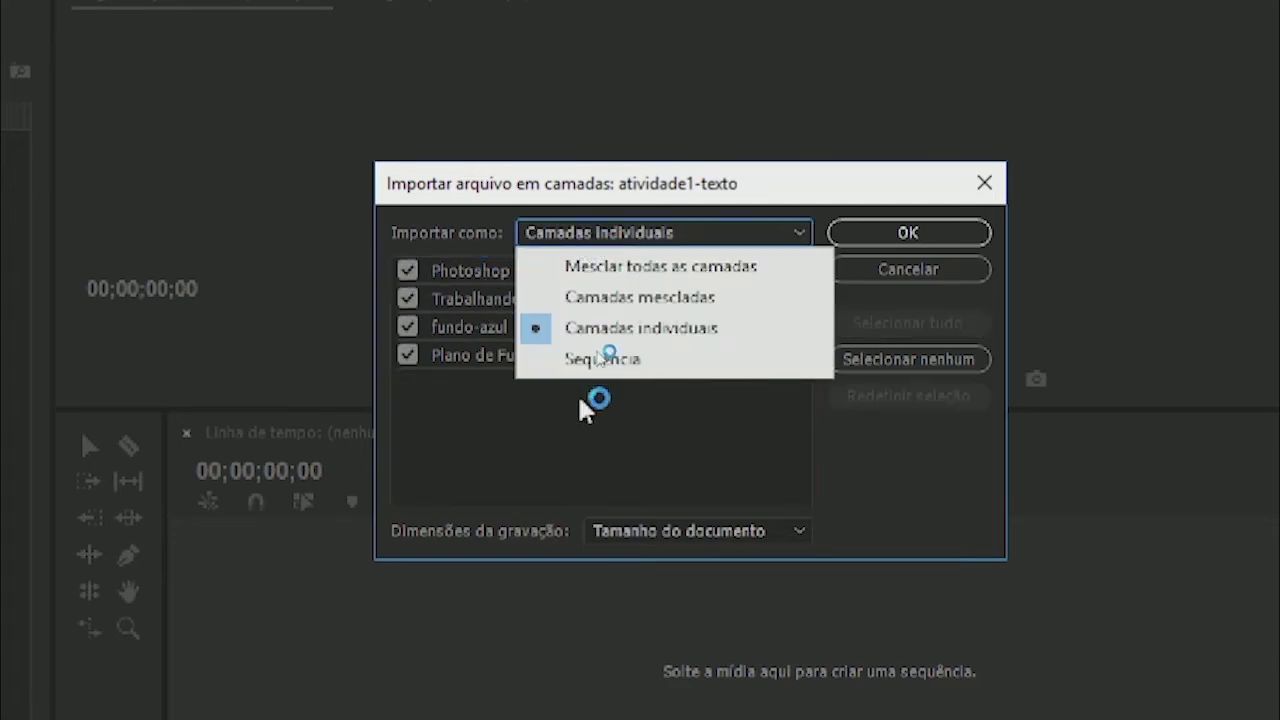
pyautogui.click(574, 366)
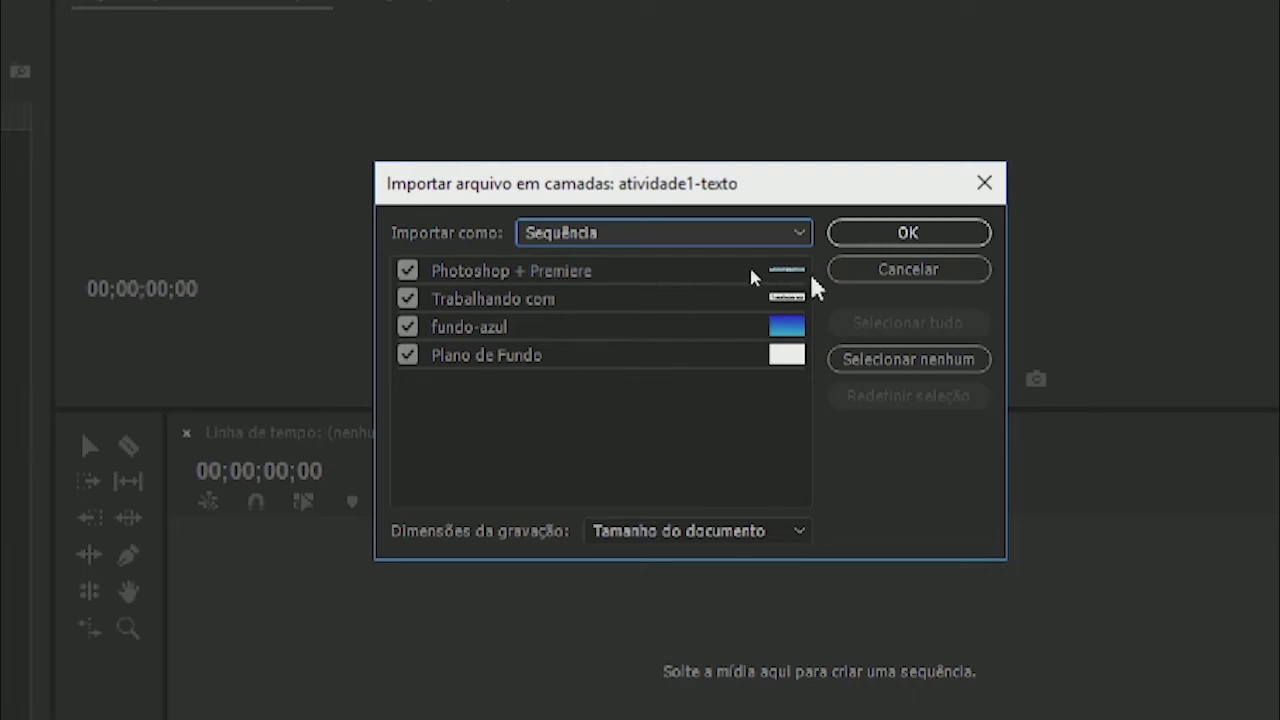
pyautogui.click(880, 245)
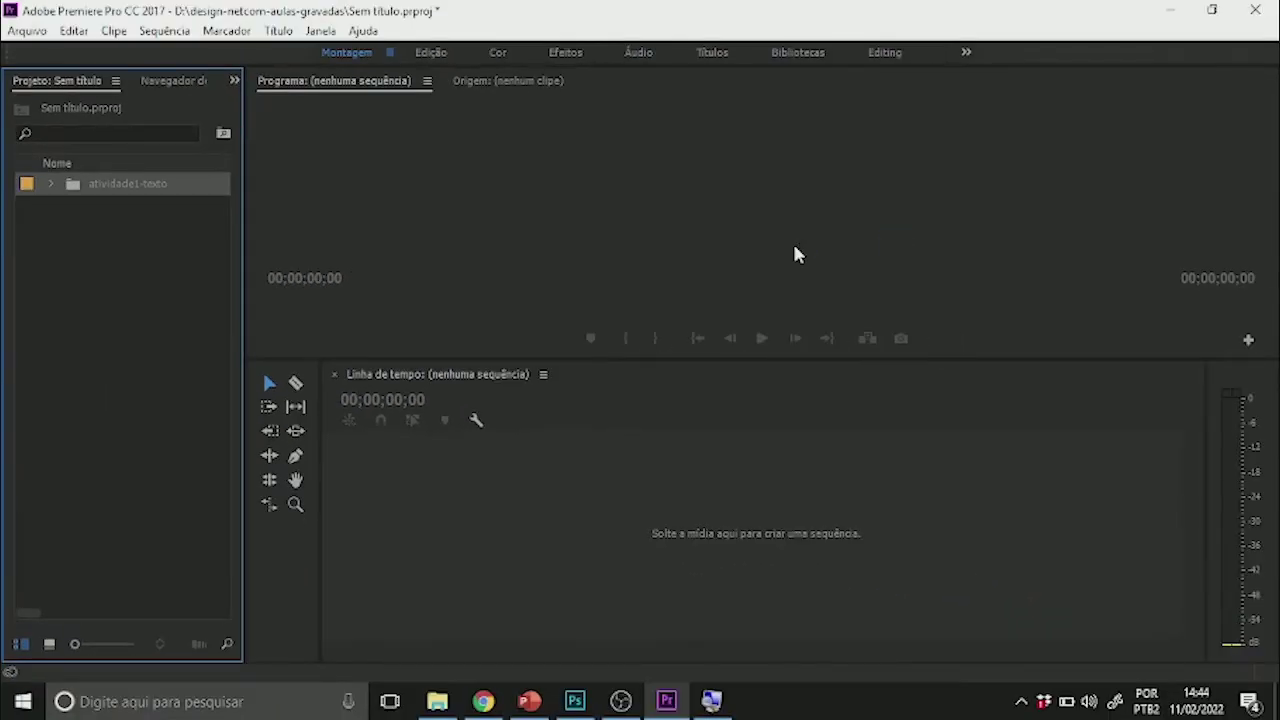
# Step: Expand the imported atividade1-texto bin and open its atividade1-texto sequence in the timeline, with the playhead at the start
pyautogui.click(50, 184)
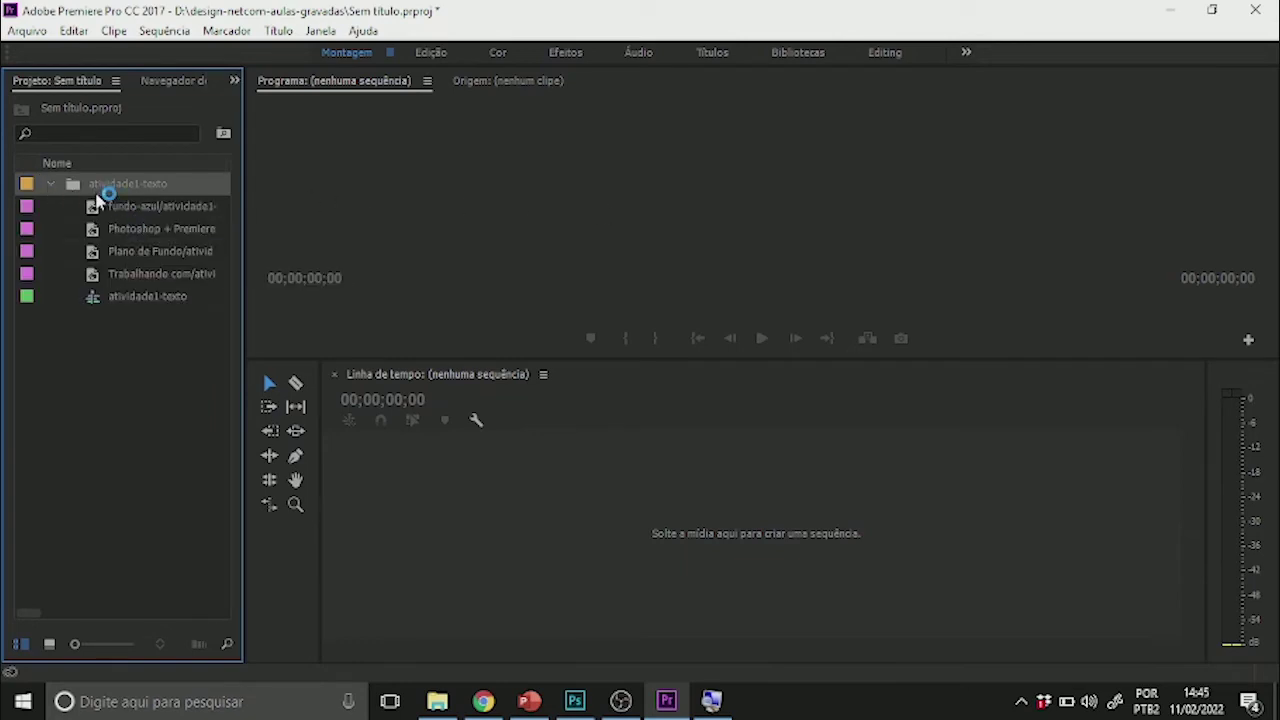
pyautogui.click(138, 302)
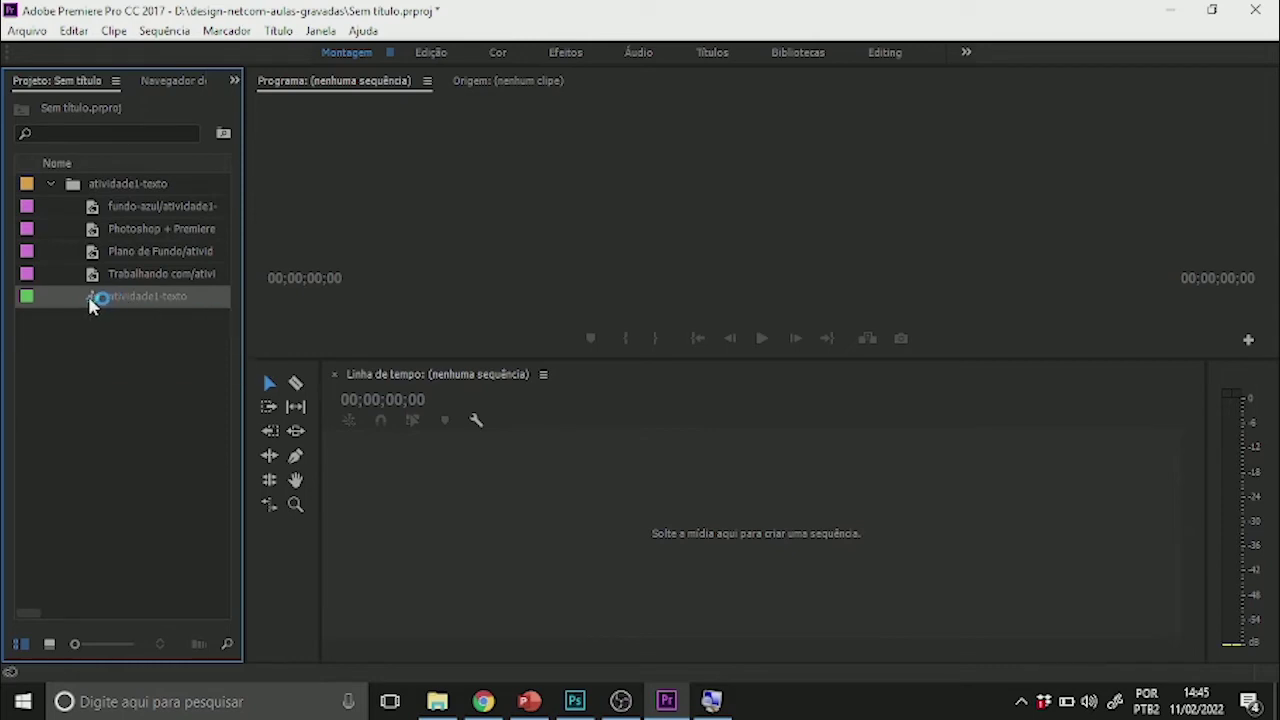
pyautogui.moveTo(91, 300); pyautogui.dragTo(487, 500)
pyautogui.doubleClick(90, 300)
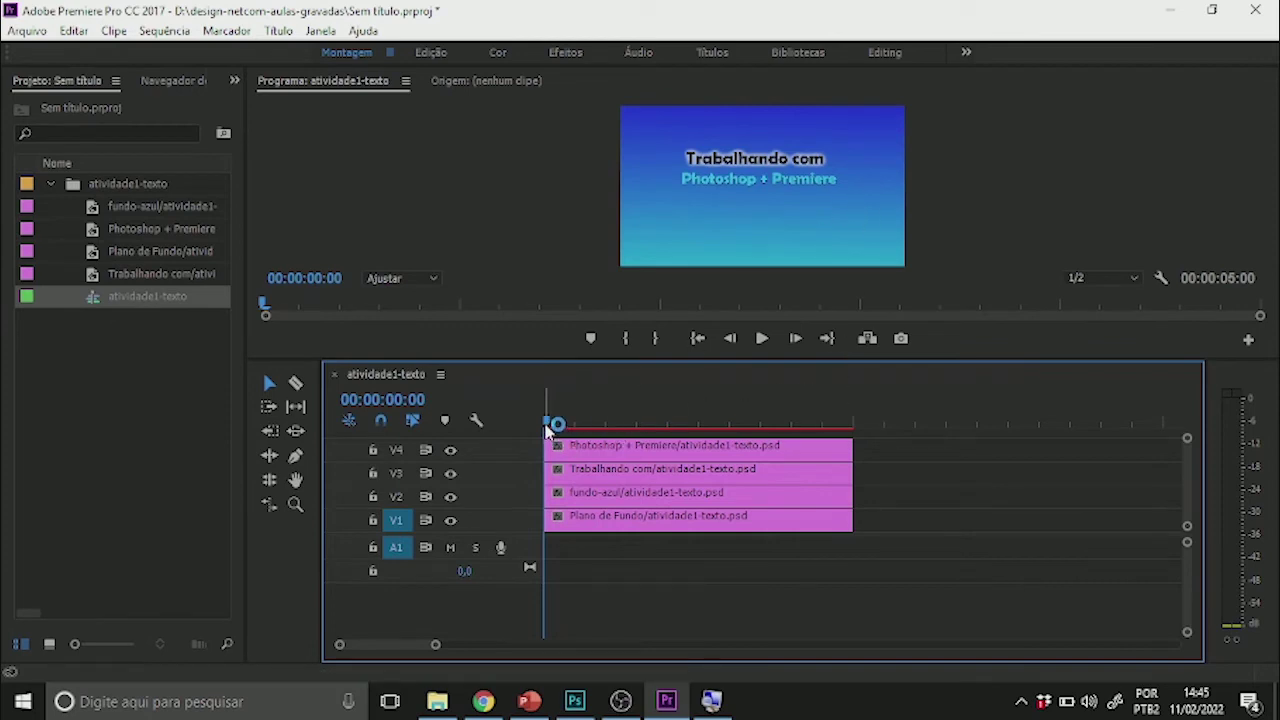
pyautogui.click(558, 426)
pyautogui.moveTo(562, 428); pyautogui.dragTo(535, 421)
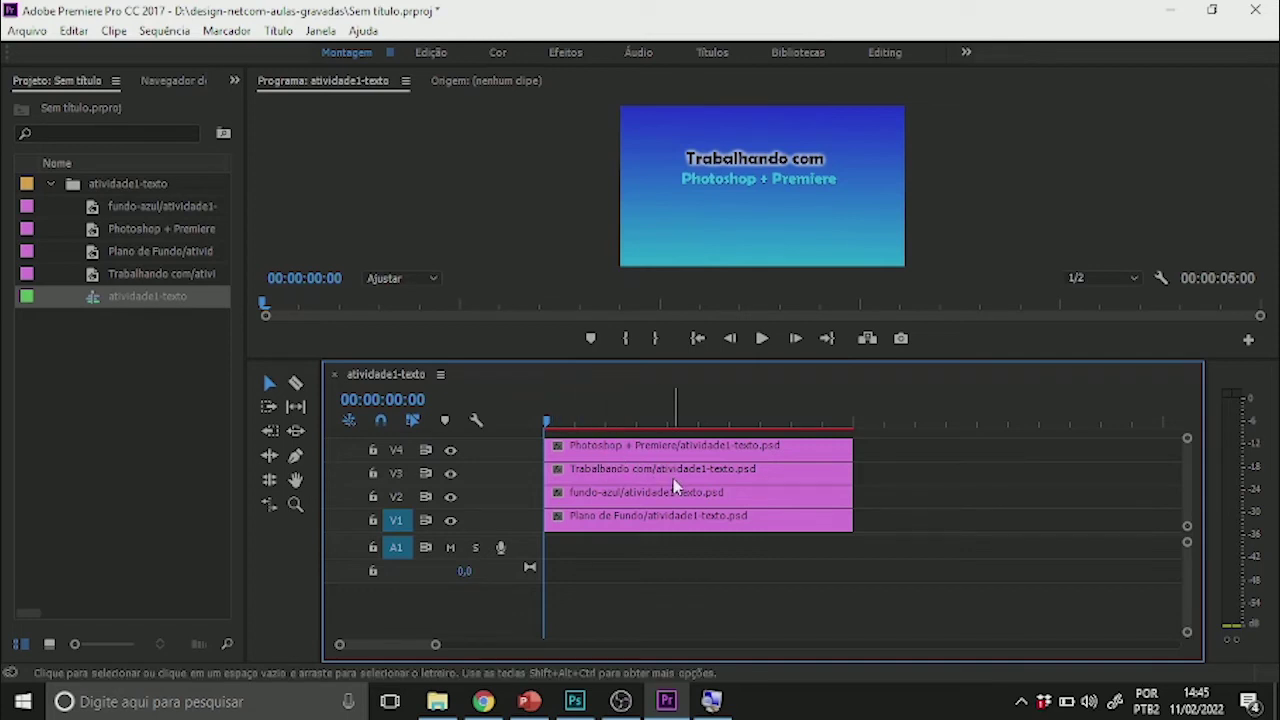
# Step: Select the "Trabalhando com" clip on V3 and switch to the Edição workspace to show its effect controls
pyautogui.click(673, 480)
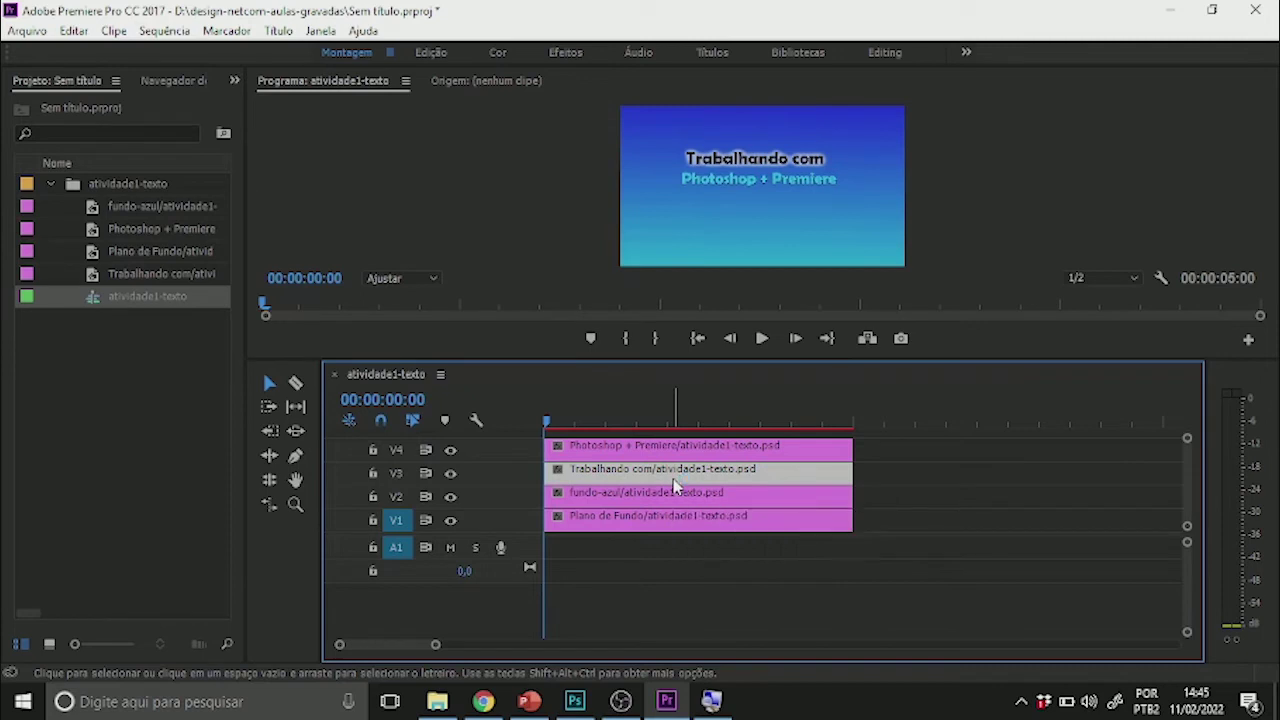
pyautogui.click(675, 485)
pyautogui.click(675, 485)
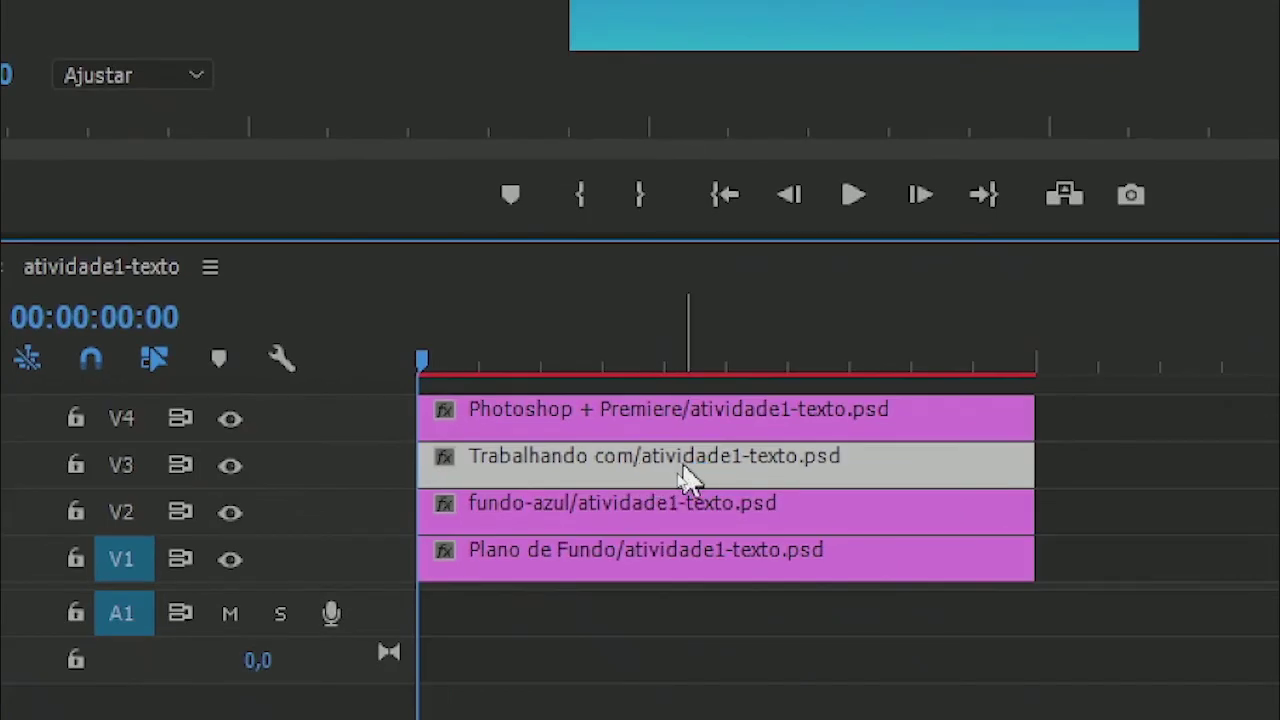
pyautogui.click(826, 490)
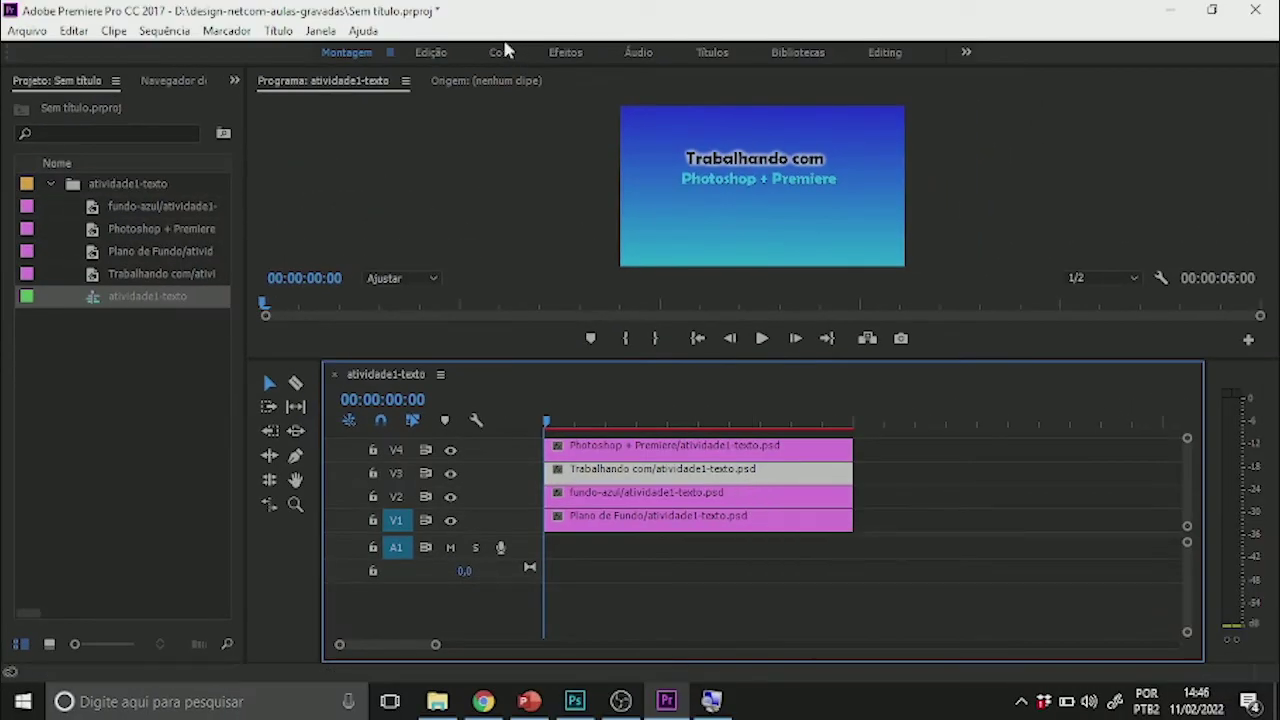
pyautogui.click(445, 52)
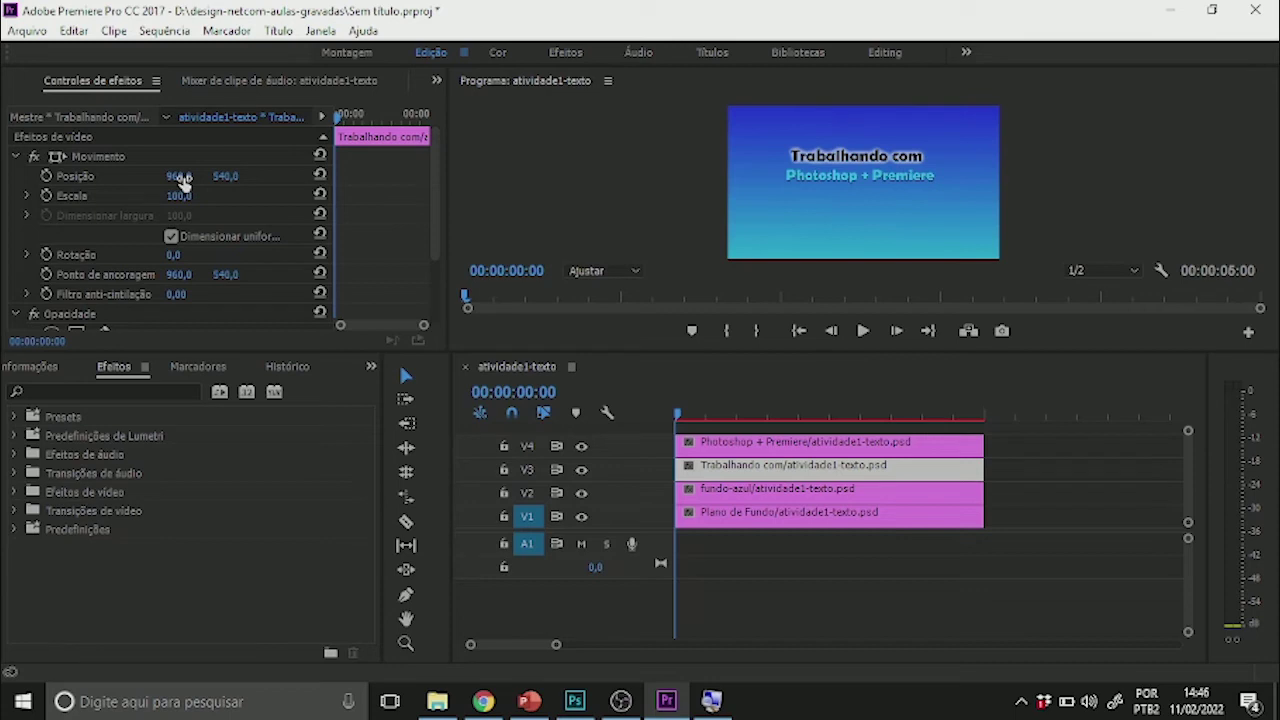
# Step: Move the "Trabalhando com" clip out of the frame horizontally by setting its Posição X to about -431
pyautogui.moveTo(182, 181); pyautogui.dragTo(179, 178)
pyautogui.moveTo(179, 178); pyautogui.dragTo(95, 178)
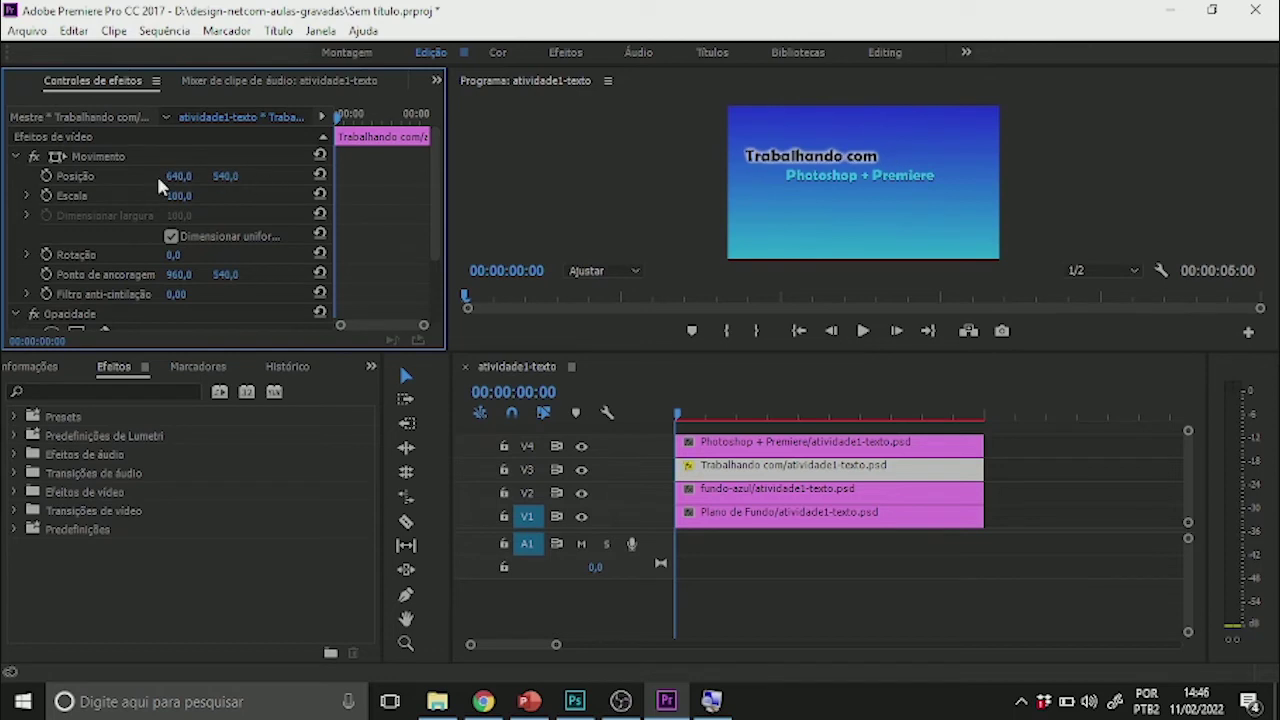
pyautogui.moveTo(172, 177); pyautogui.dragTo(258, 187)
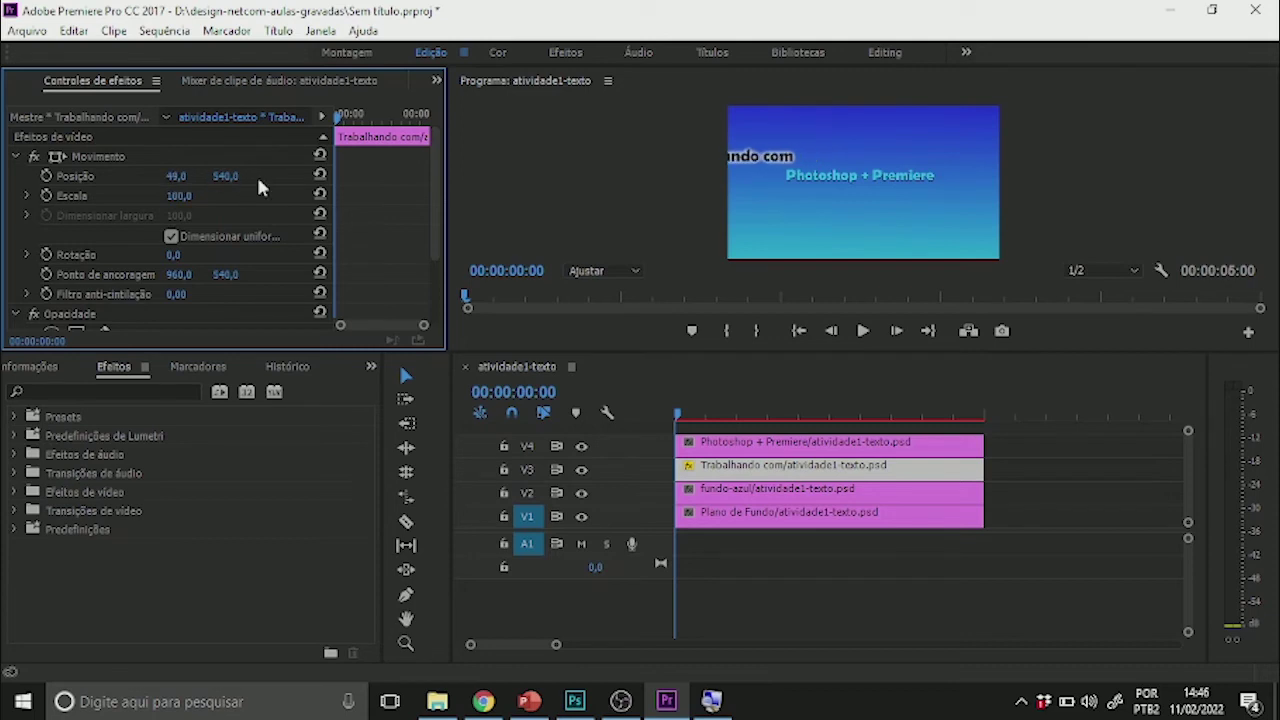
pyautogui.moveTo(178, 176); pyautogui.dragTo(77, 178)
# Step: Turn on Posição keyframing for the "Trabalhando com" clip at 00:00:00:00
pyautogui.click(678, 420)
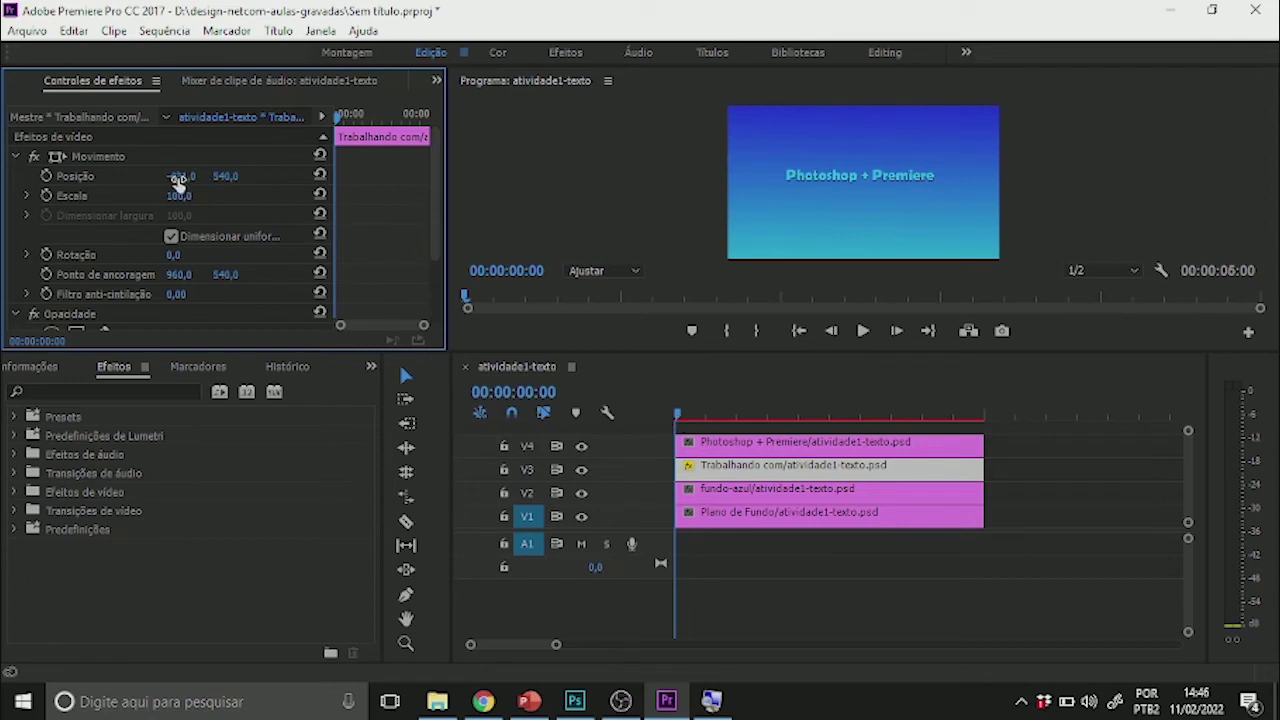
pyautogui.click(114, 184)
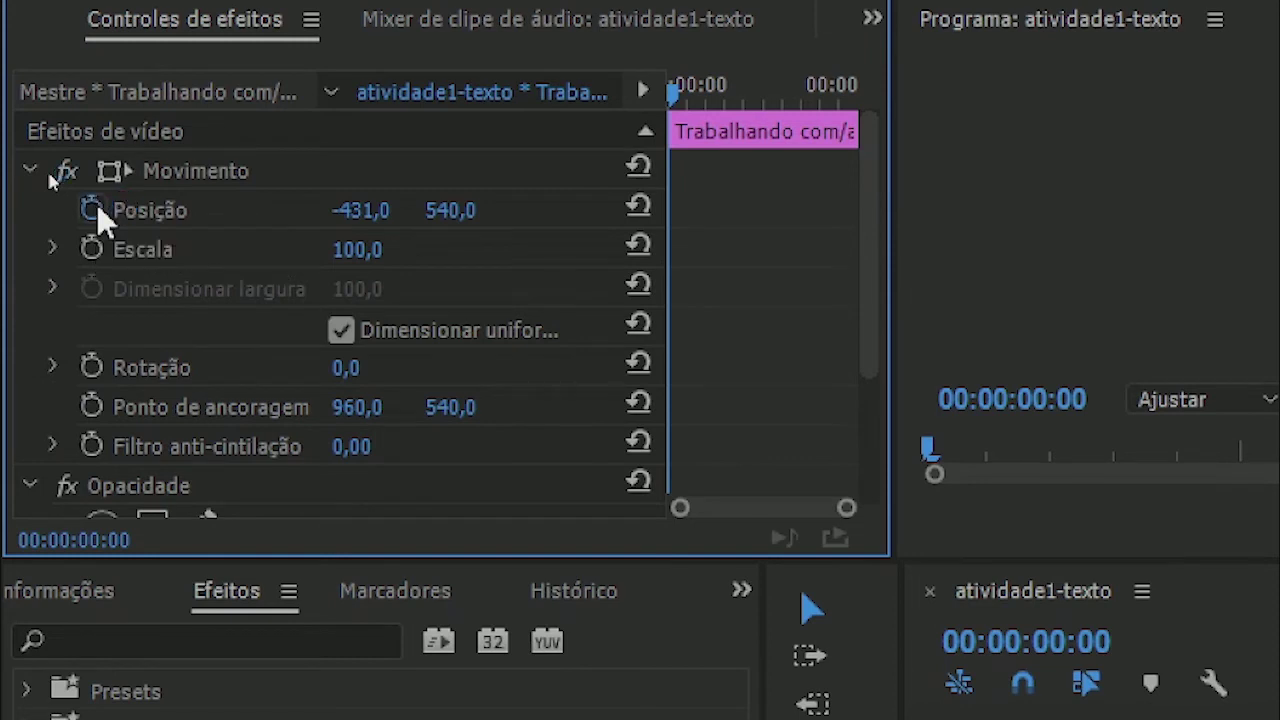
pyautogui.click(96, 205)
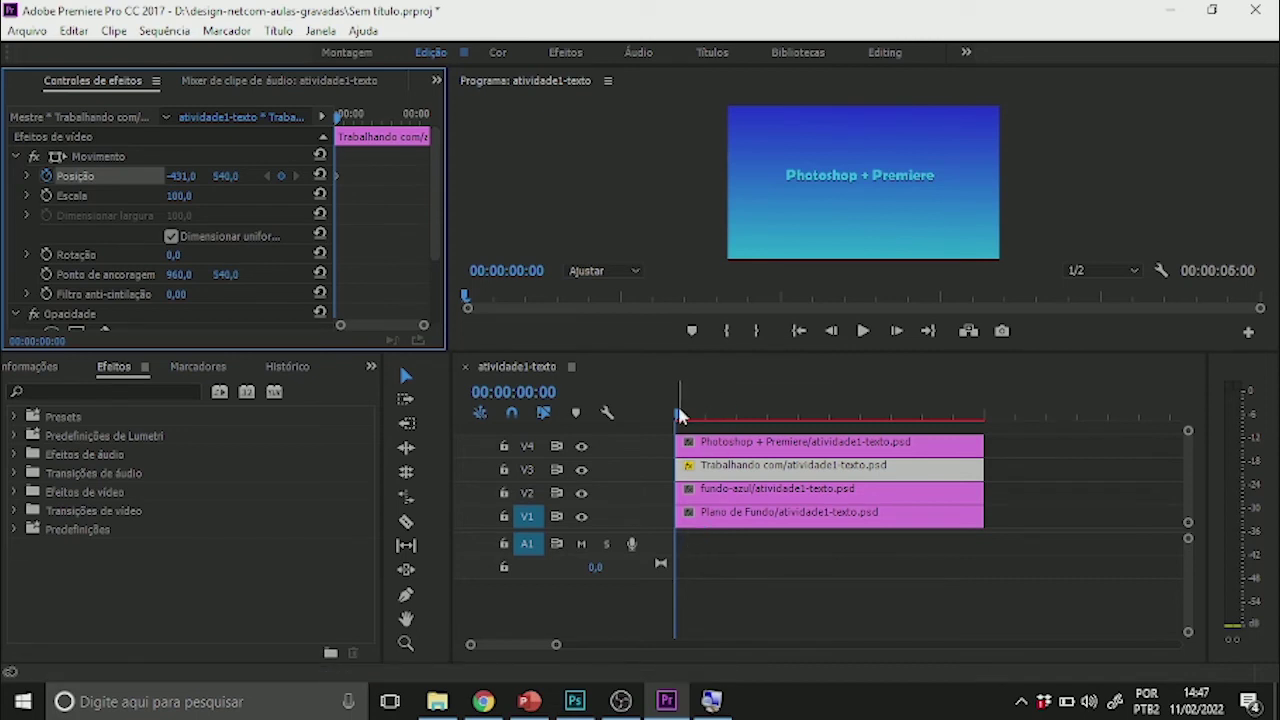
# Step: Add a Posição keyframe to the "Trabalhando com" clip at 00:00:02:24 with X set to 960
pyautogui.moveTo(680, 416); pyautogui.dragTo(800, 413)
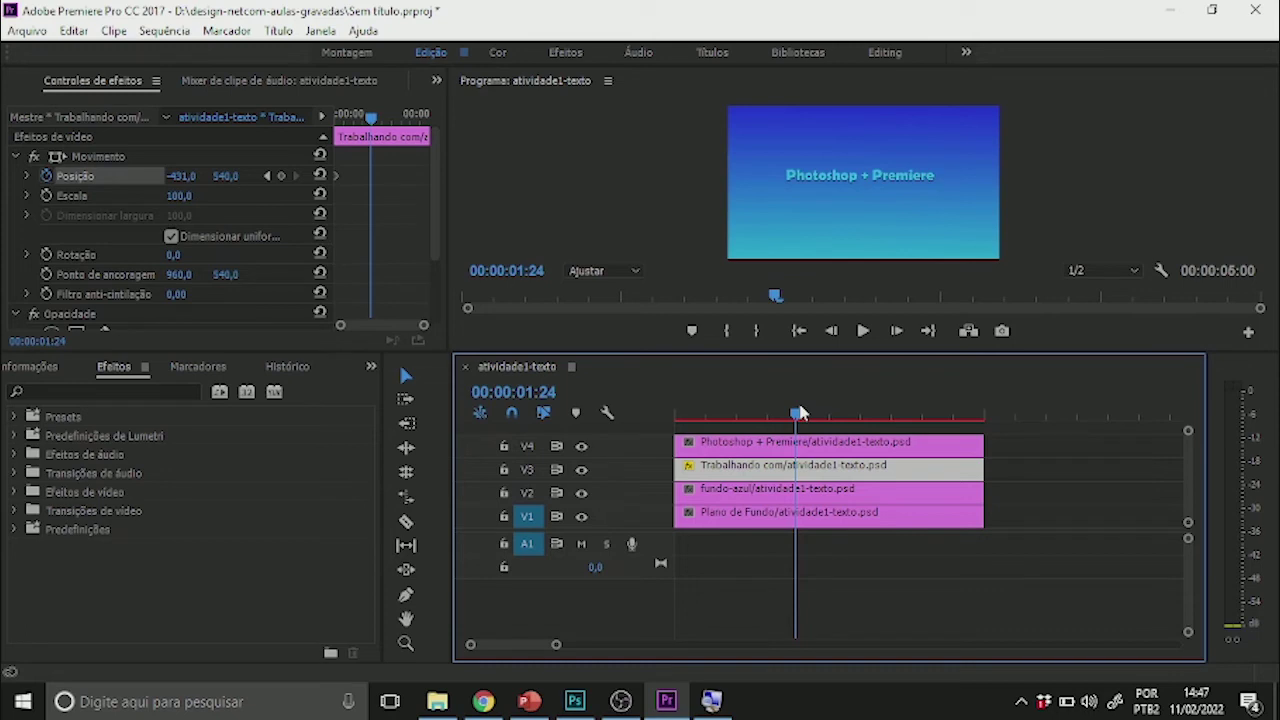
pyautogui.moveTo(800, 413)
pyautogui.mouseDown()
pyautogui.moveTo(978, 413)
pyautogui.moveTo(800, 416)
pyautogui.mouseUp()
pyautogui.moveTo(802, 416); pyautogui.dragTo(797, 417)
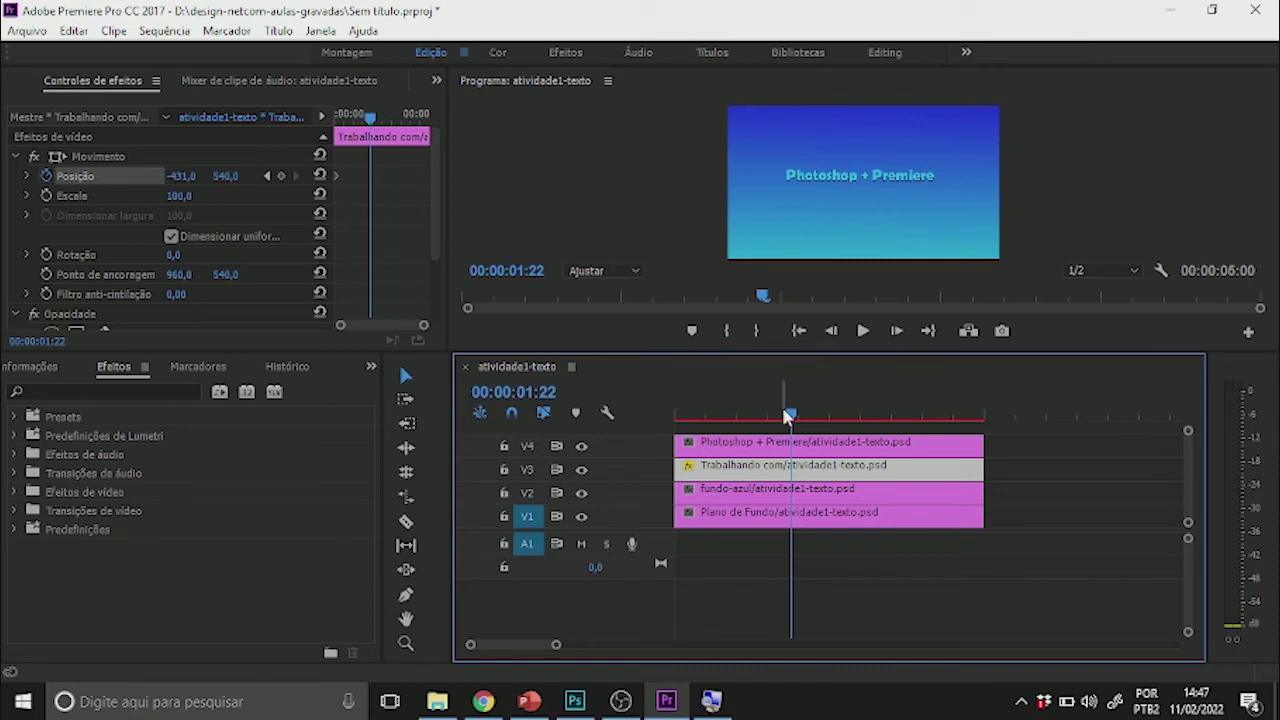
pyautogui.moveTo(792, 415); pyautogui.dragTo(860, 420)
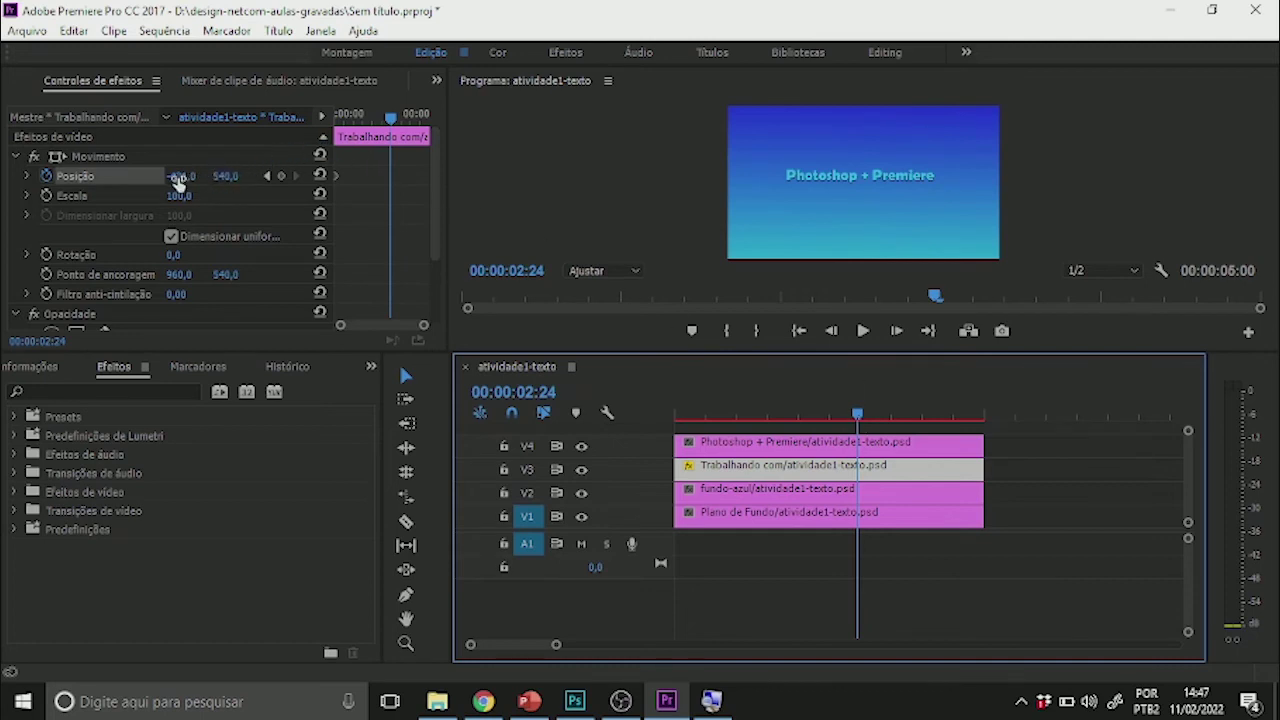
pyautogui.moveTo(178, 180); pyautogui.dragTo(240, 180)
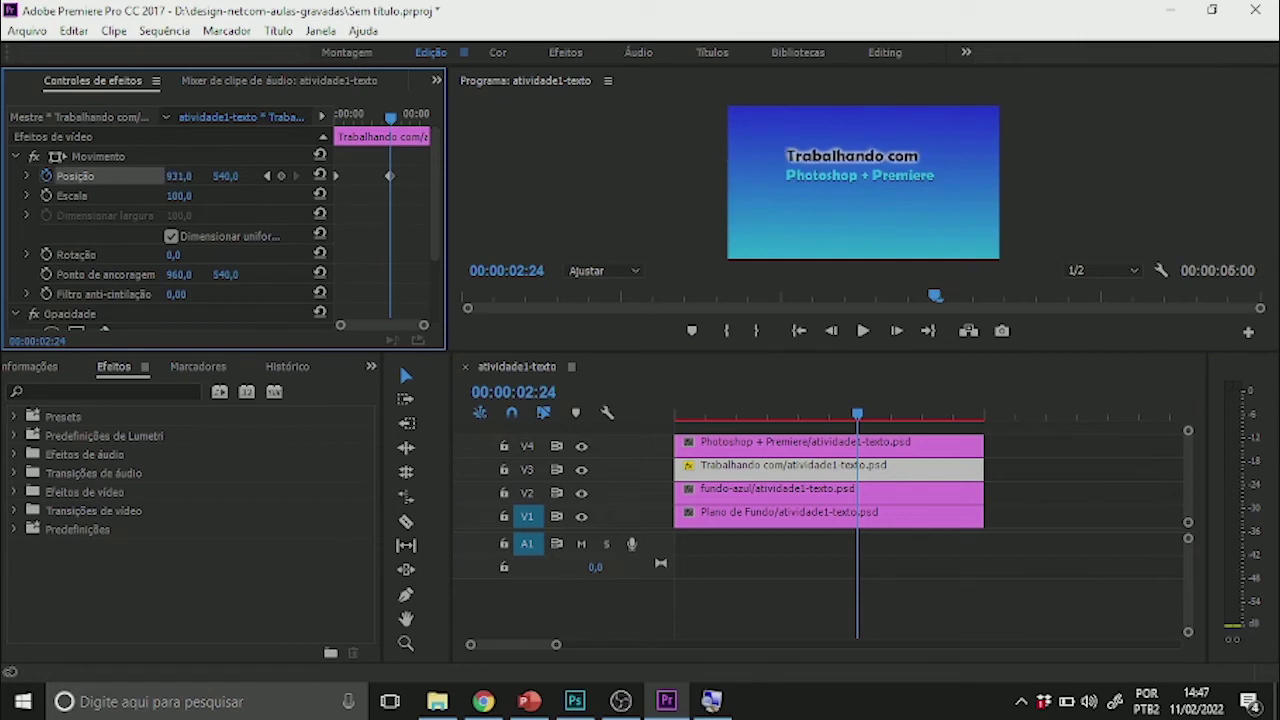
pyautogui.moveTo(240, 180); pyautogui.dragTo(245, 180)
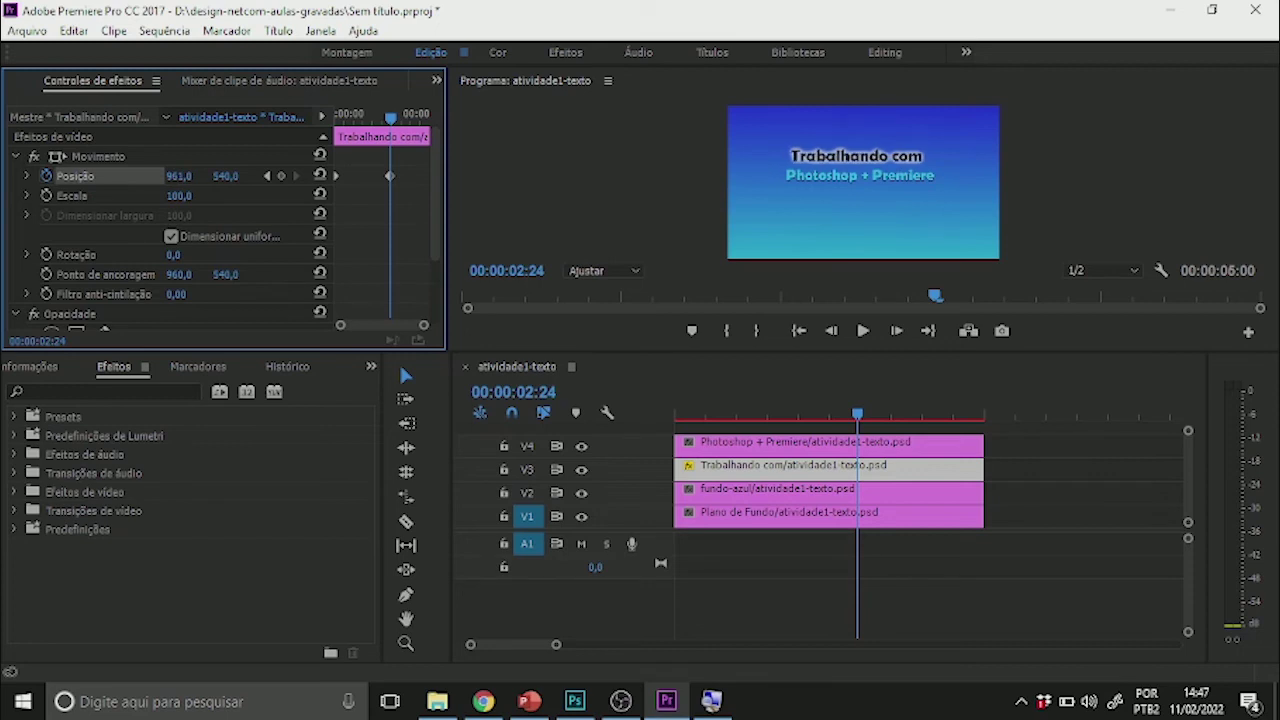
pyautogui.moveTo(245, 180); pyautogui.dragTo(244, 180)
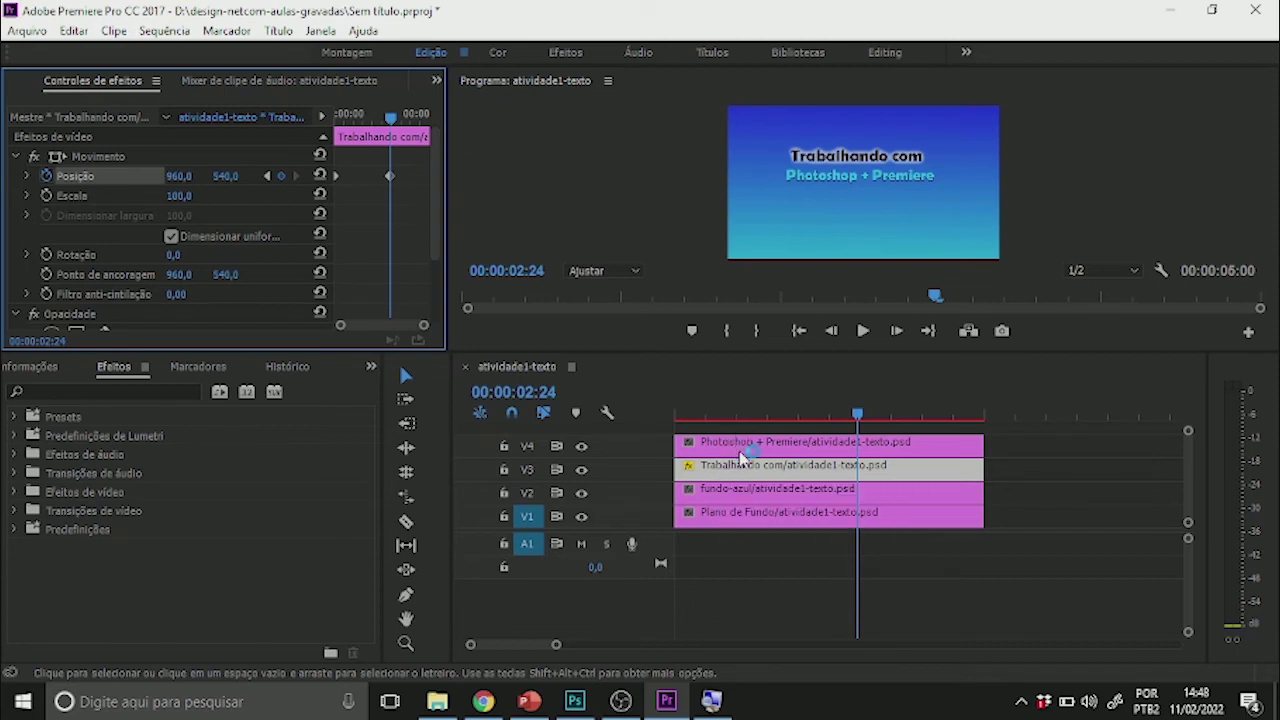
# Step: Start Posição keyframing on the V4 "Photoshop + Premiere" clip at 00:00:00:00, with X set to about 2546 to place it outside the frame
pyautogui.click(690, 446)
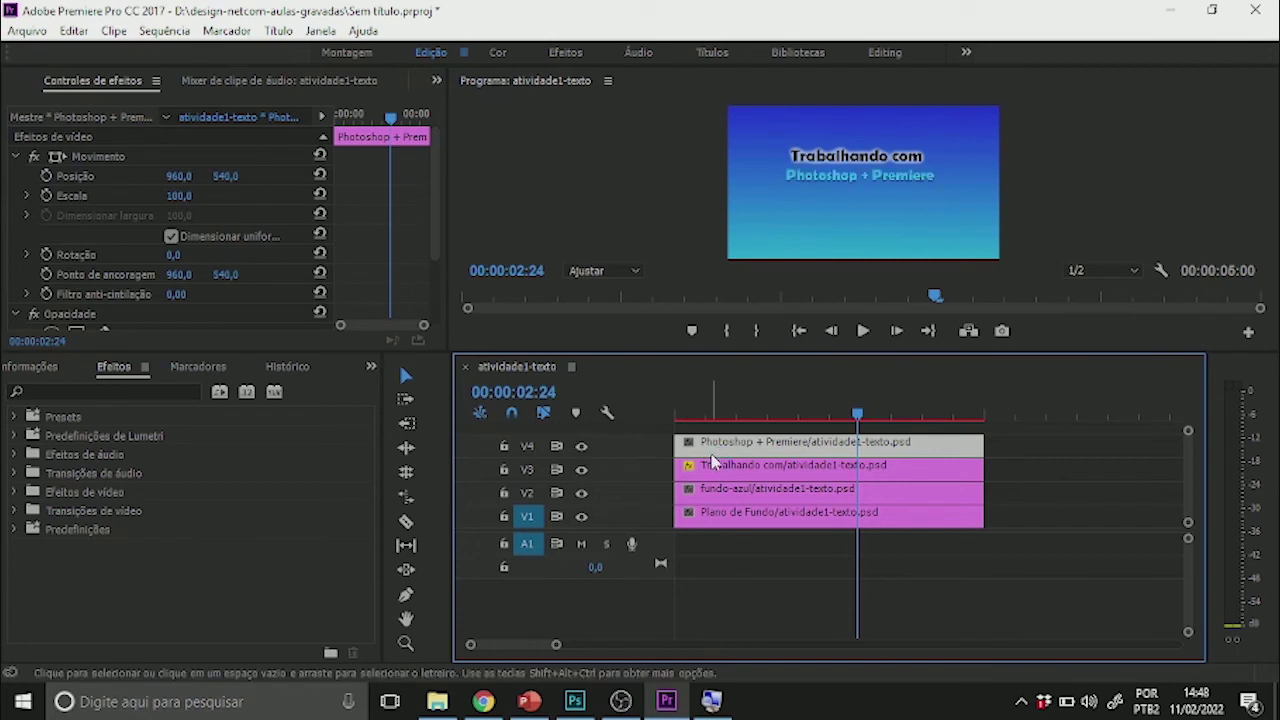
pyautogui.moveTo(857, 414); pyautogui.dragTo(676, 417)
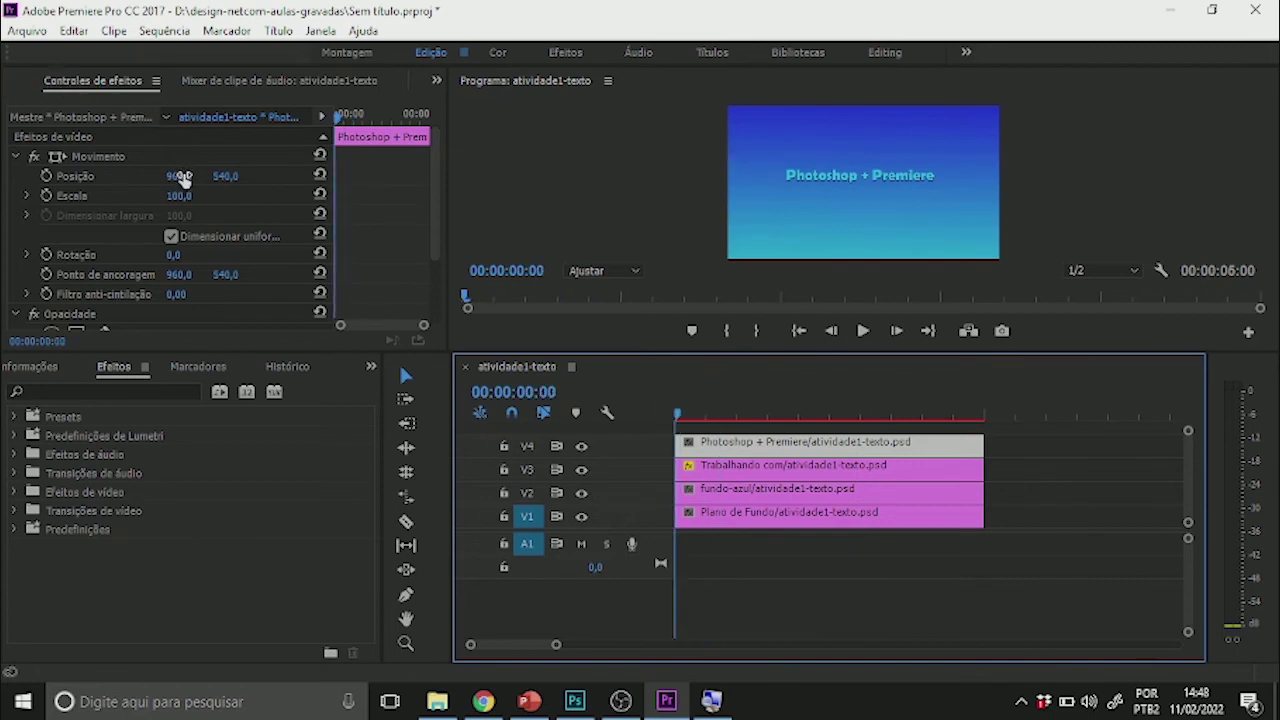
pyautogui.moveTo(183, 176); pyautogui.dragTo(672, 177)
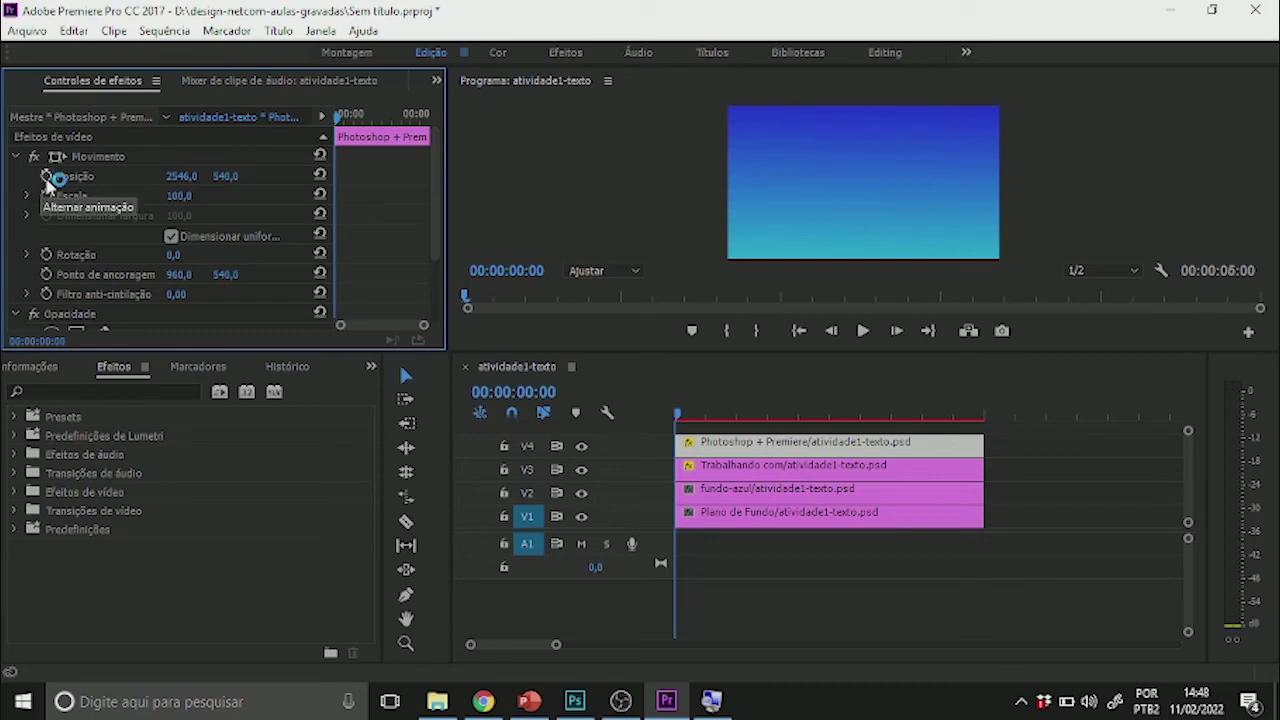
pyautogui.click(46, 177)
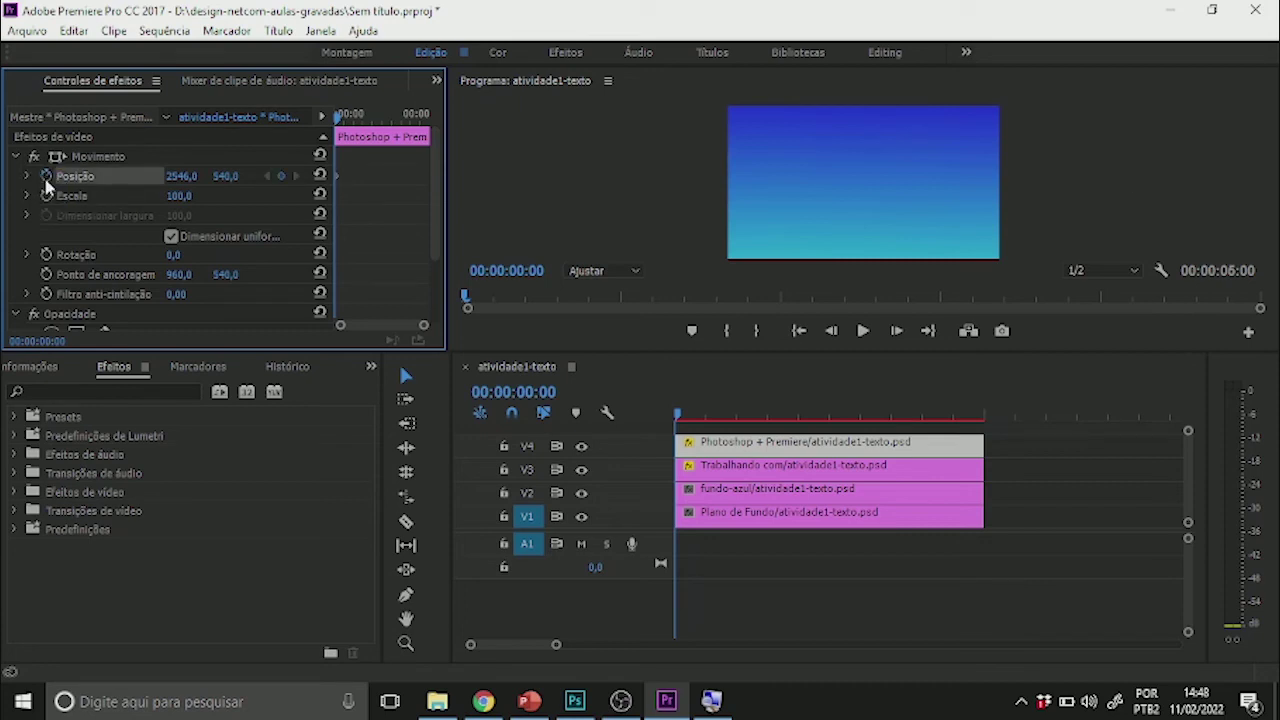
# Step: Add a Posição keyframe to the "Photoshop + Premiere" clip at 00:00:02:23 with X set to about 933
pyautogui.moveTo(677, 418); pyautogui.dragTo(858, 417)
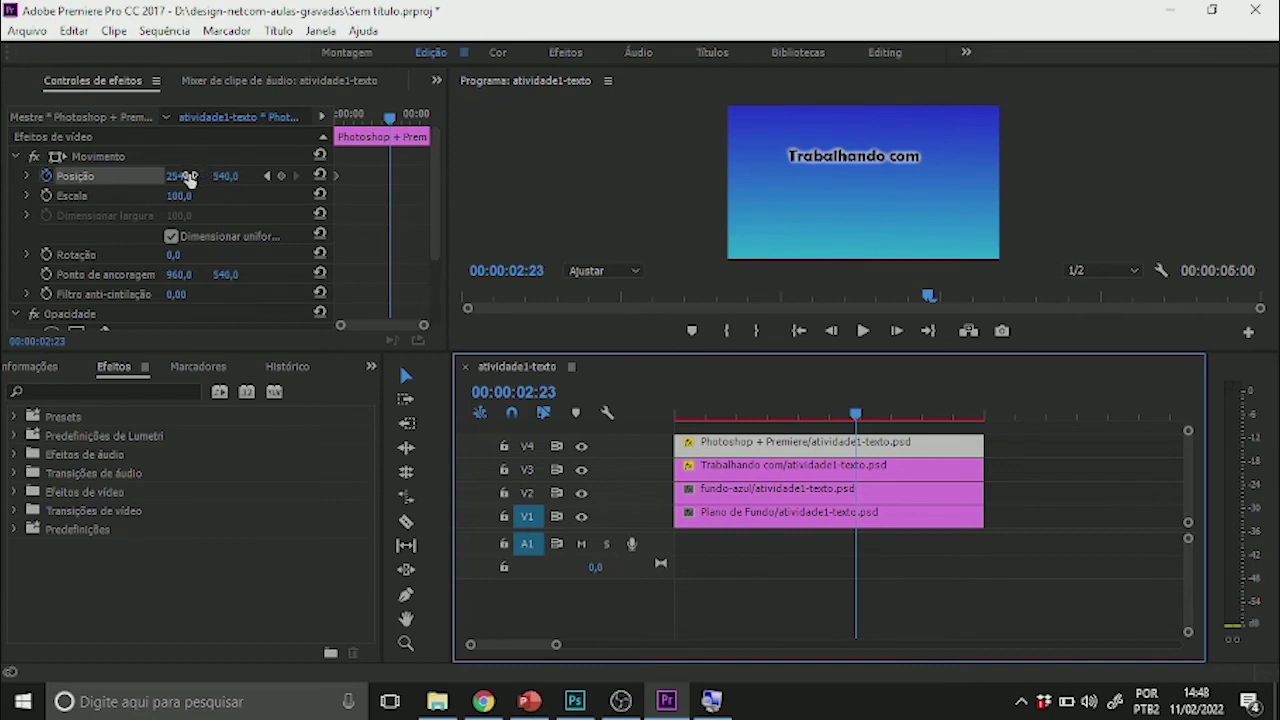
pyautogui.moveTo(190, 177); pyautogui.dragTo(150, 176)
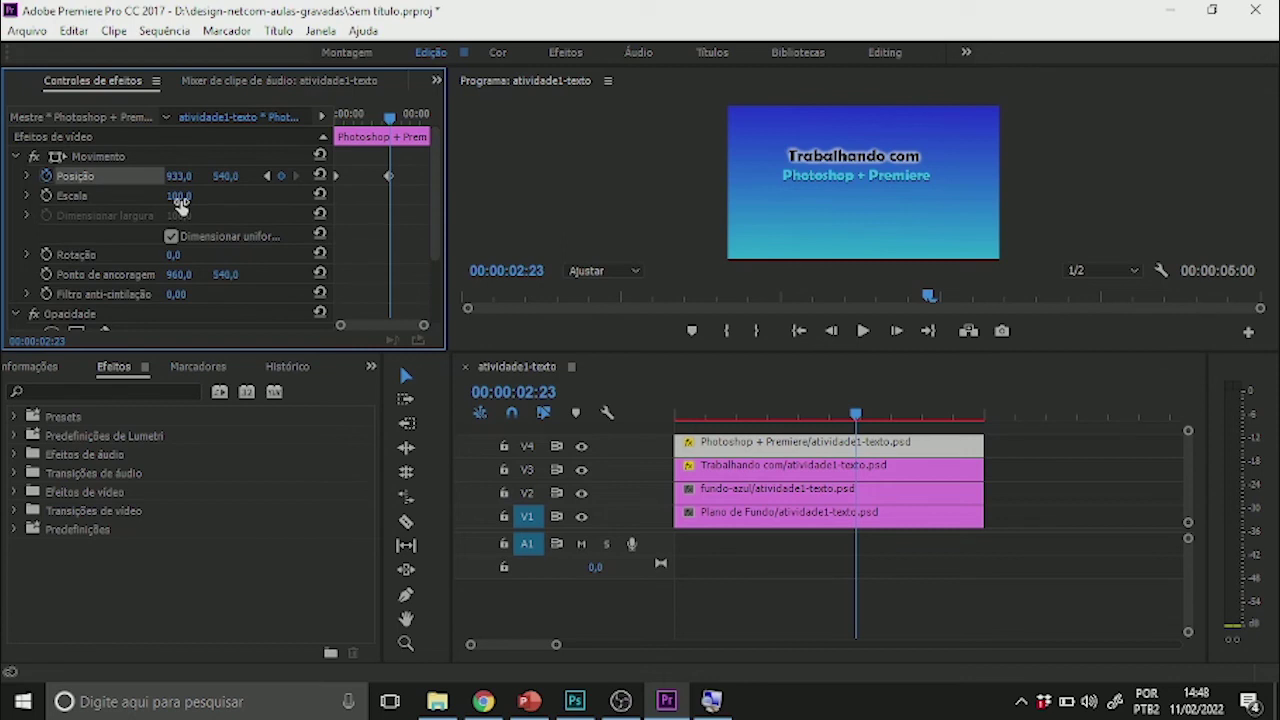
# Step: Play the atividade1-texto sequence repeatedly to preview both text layers moving into the frame
pyautogui.click(864, 331)
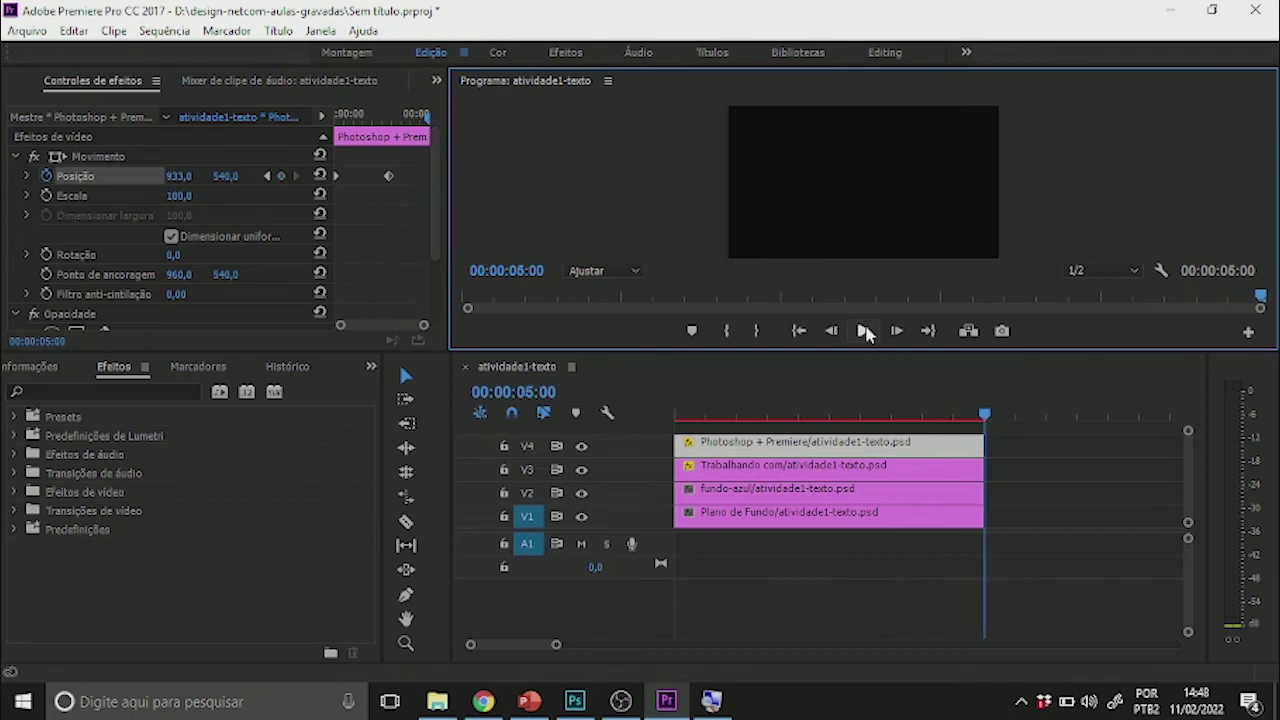
pyautogui.click(864, 331)
pyautogui.click(864, 331)
pyautogui.click(864, 331)
# Step: Maximize the Programa monitor's panel group and replay the title animation at the larger size
pyautogui.click(607, 81)
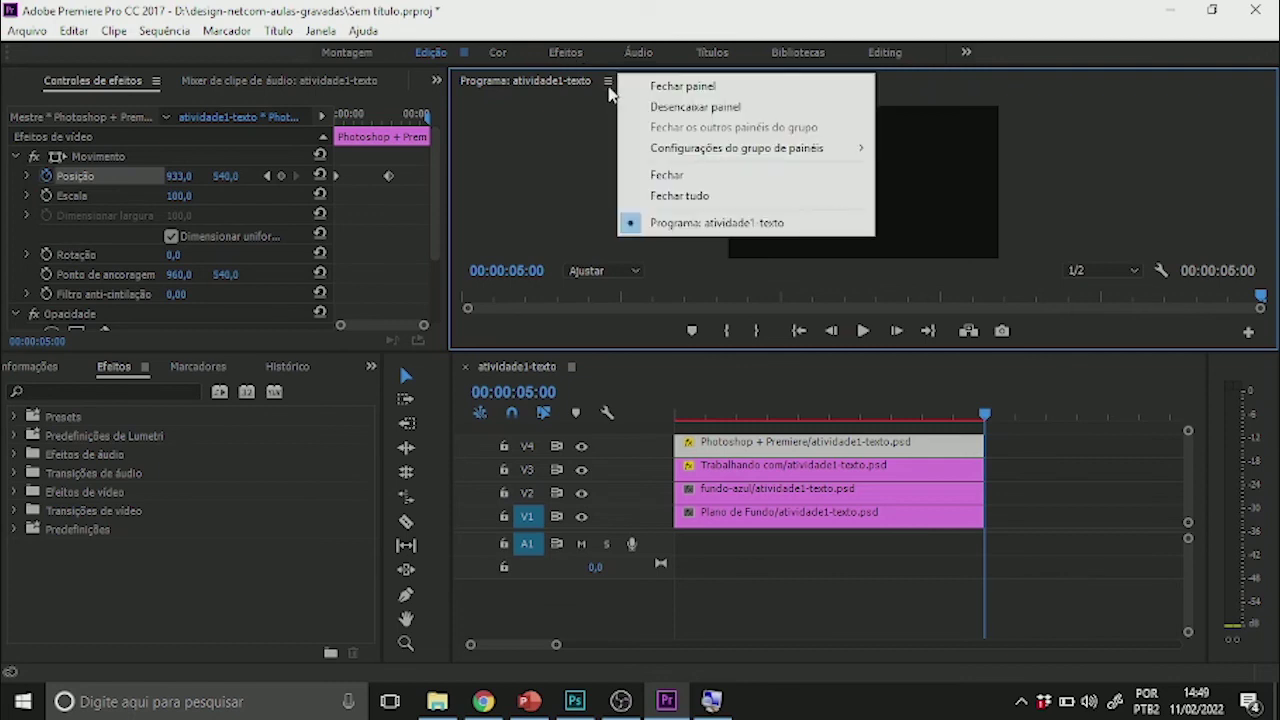
pyautogui.moveTo(705, 148)
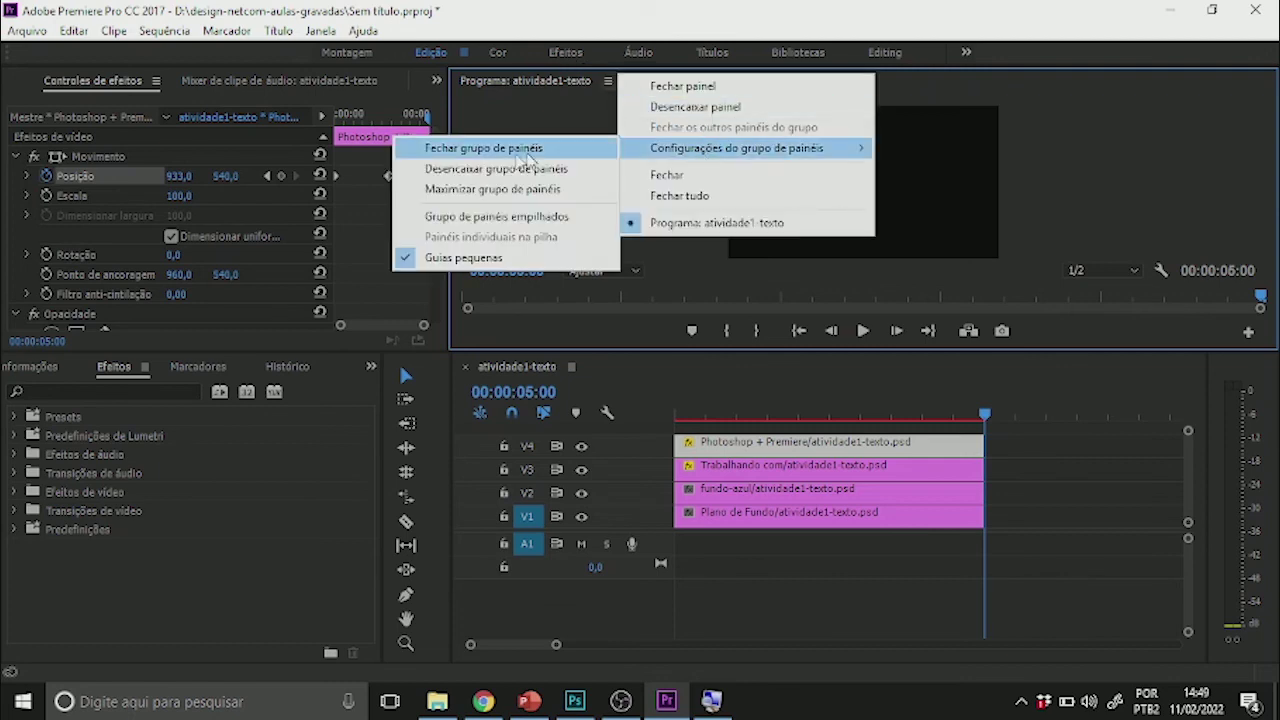
pyautogui.click(527, 189)
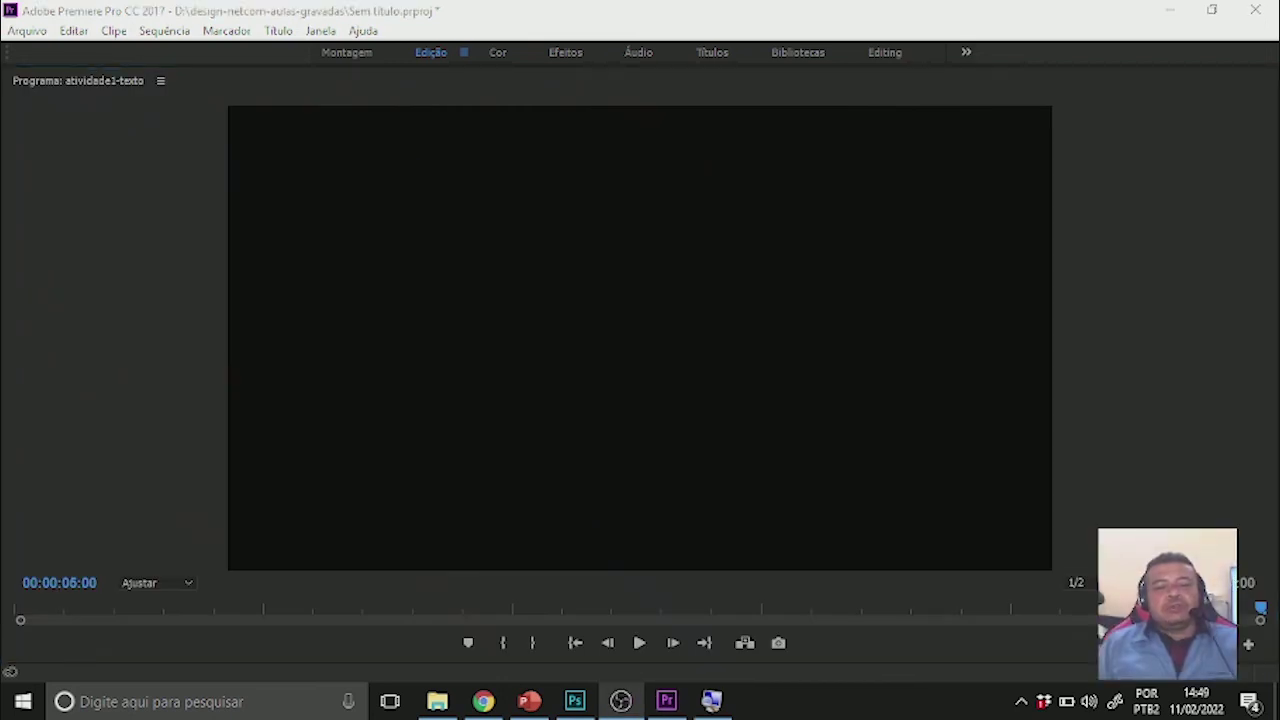
pyautogui.click(639, 648)
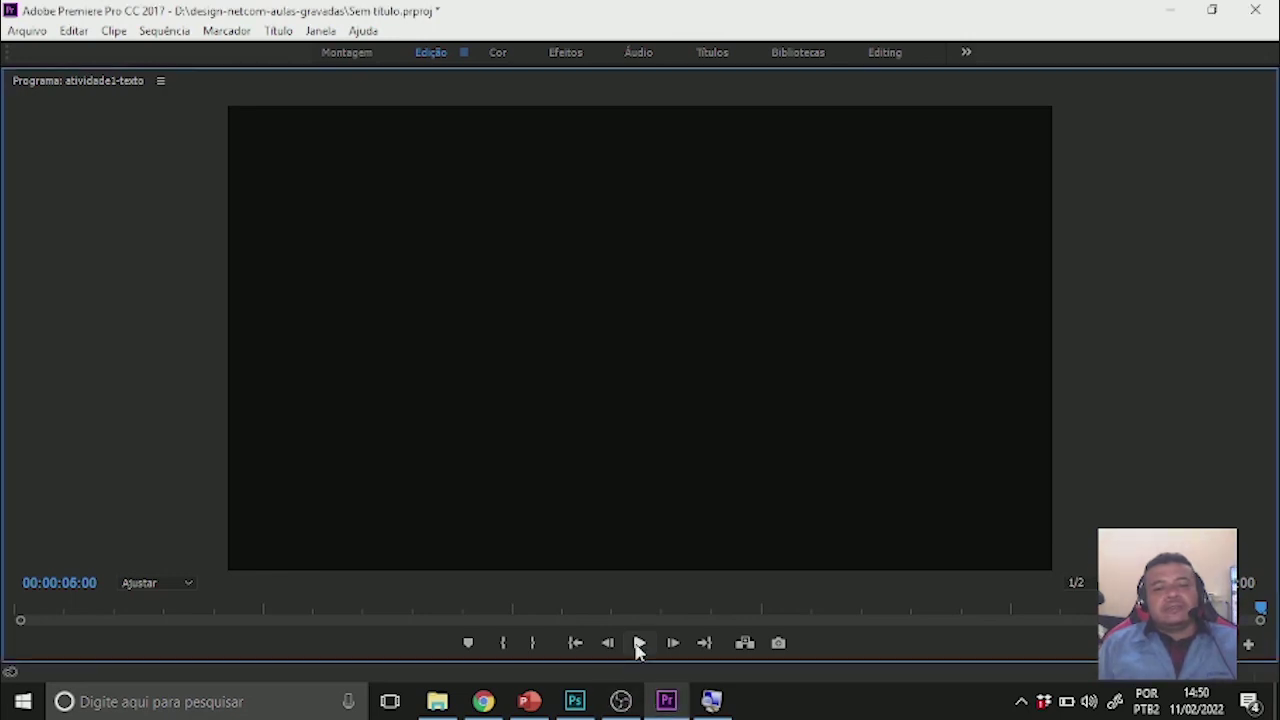
pyautogui.click(639, 648)
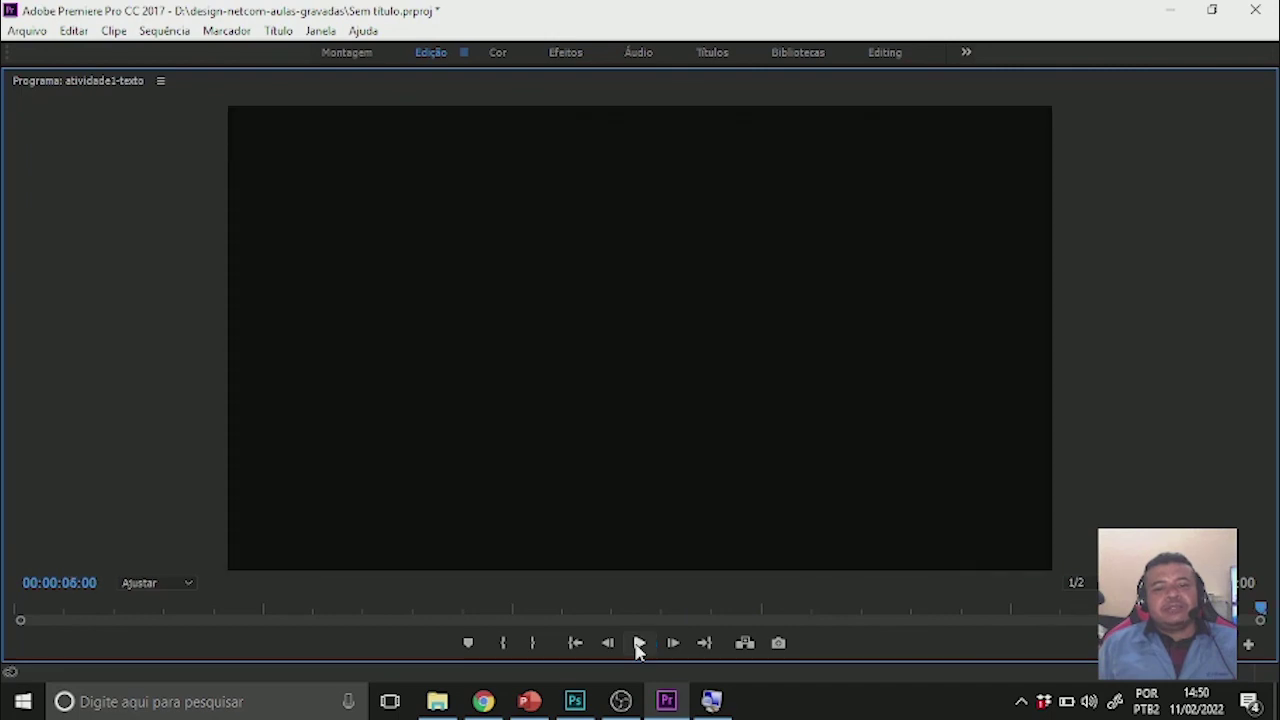
pyautogui.click(639, 645)
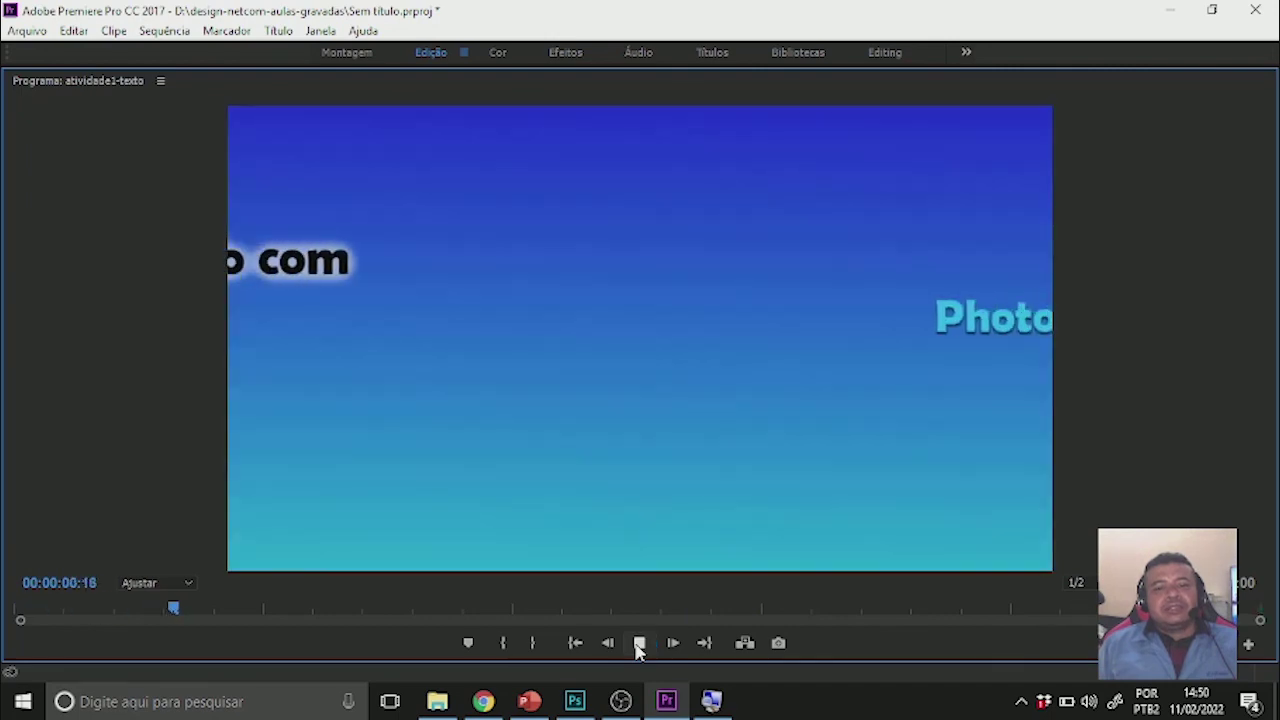